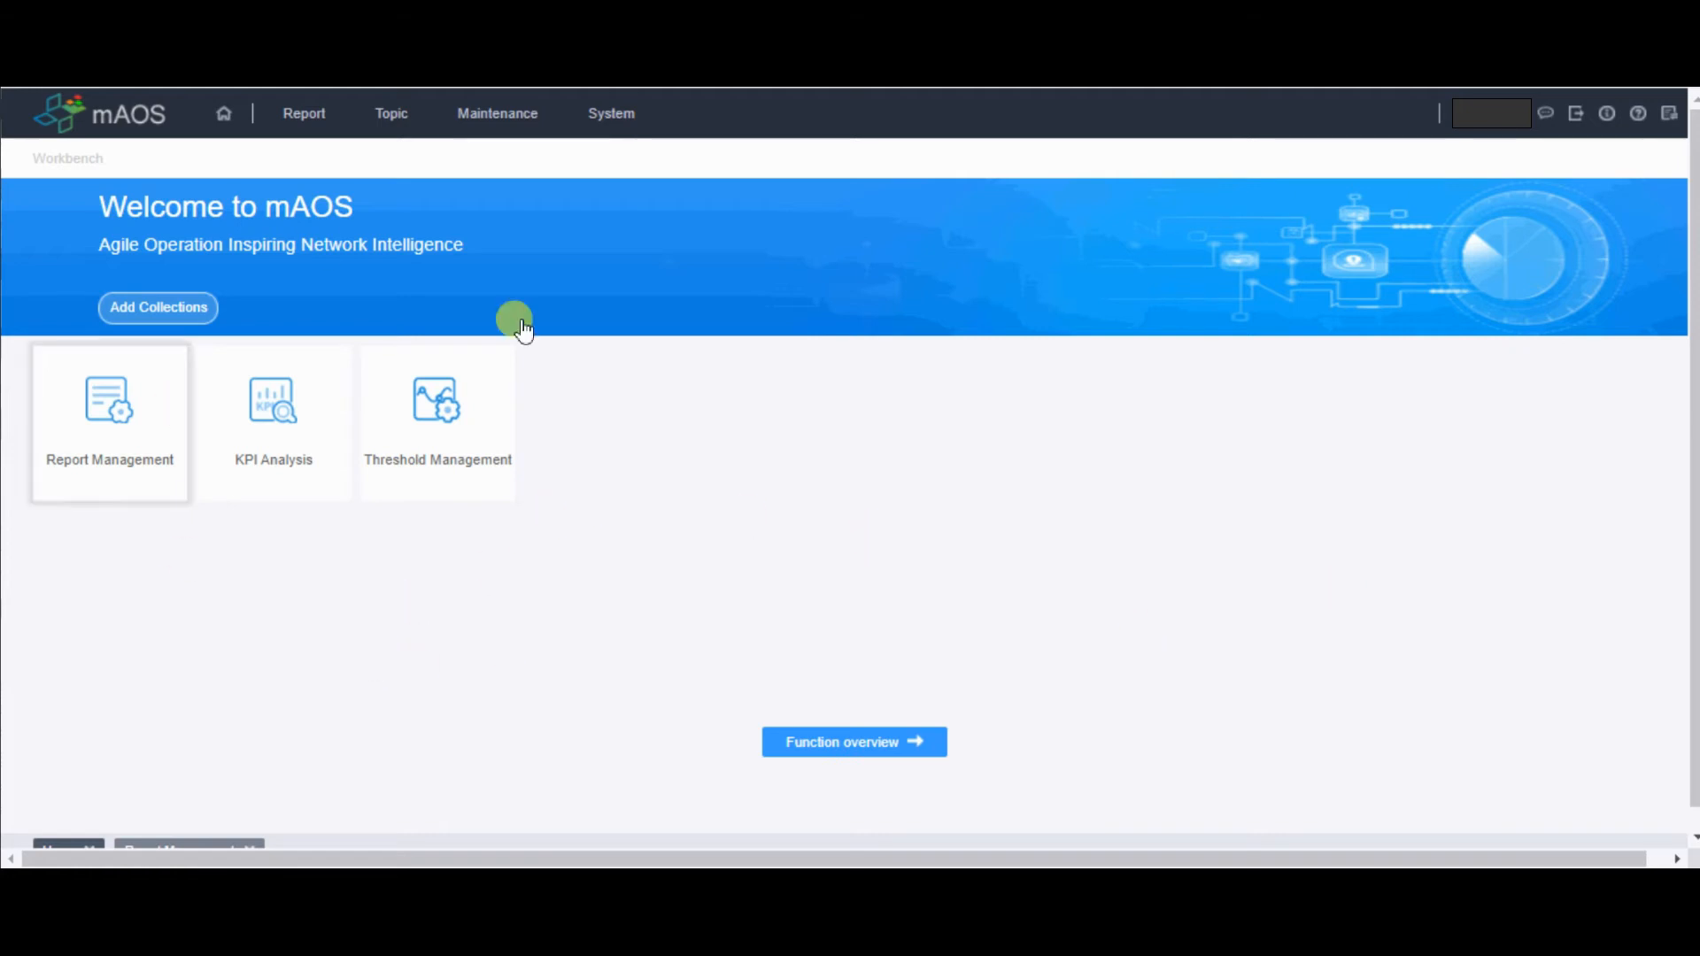
Open Report Management and start a new report.
click(106, 419)
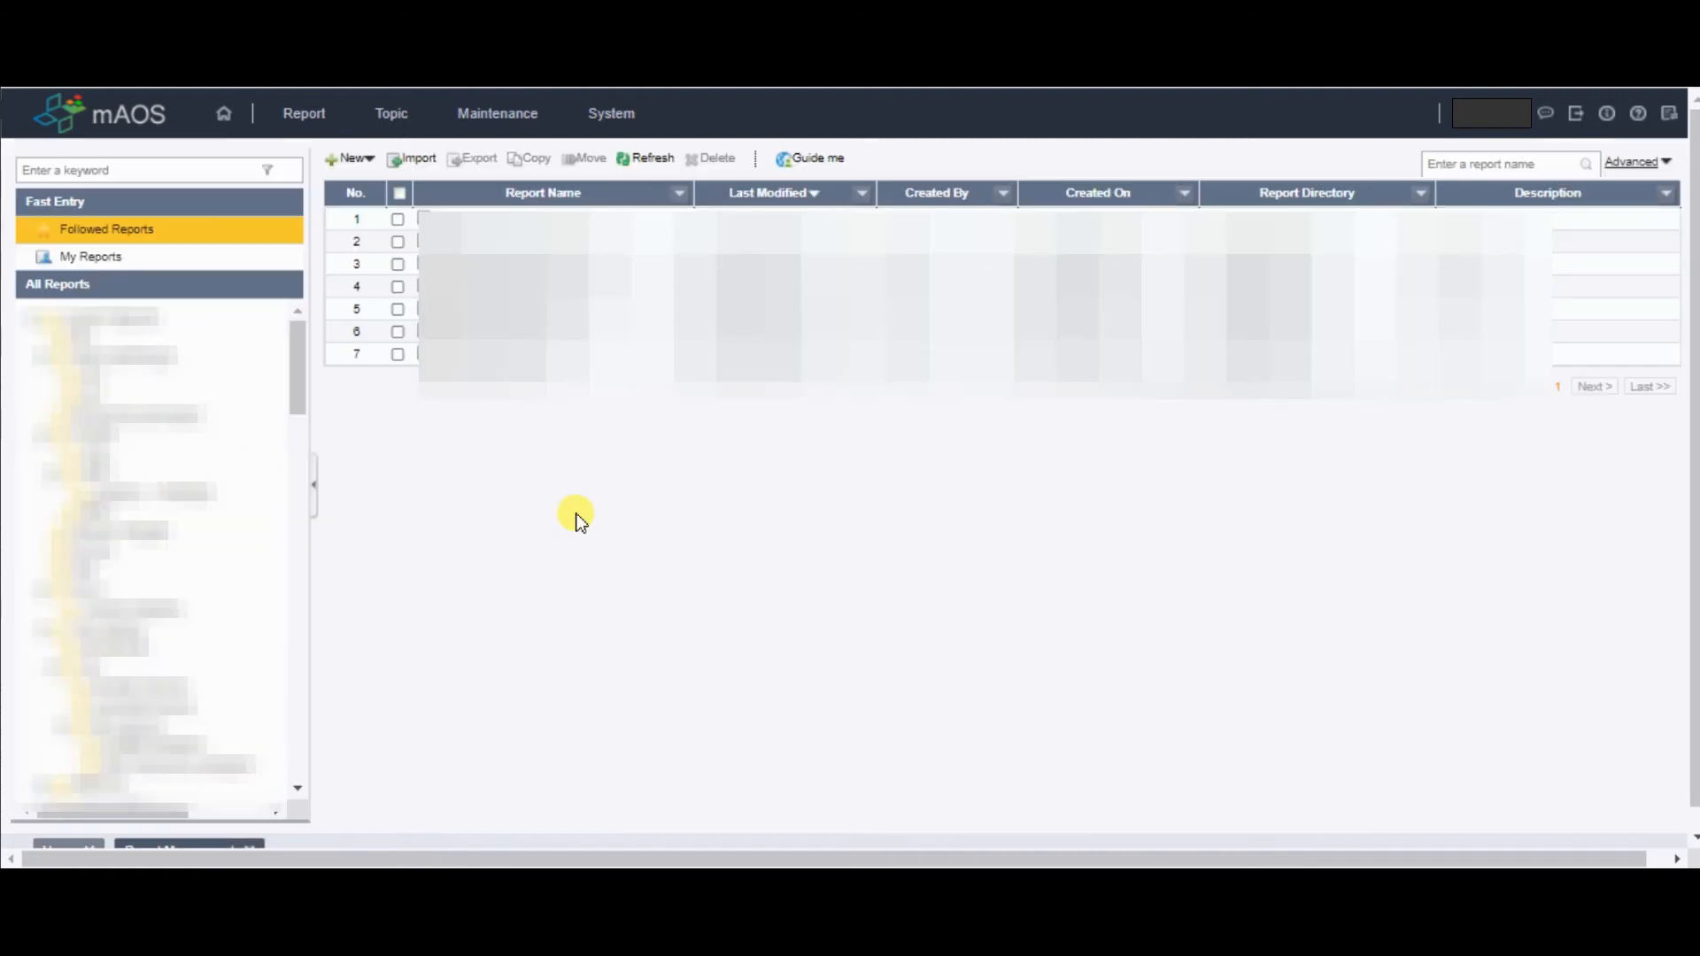
click(358, 162)
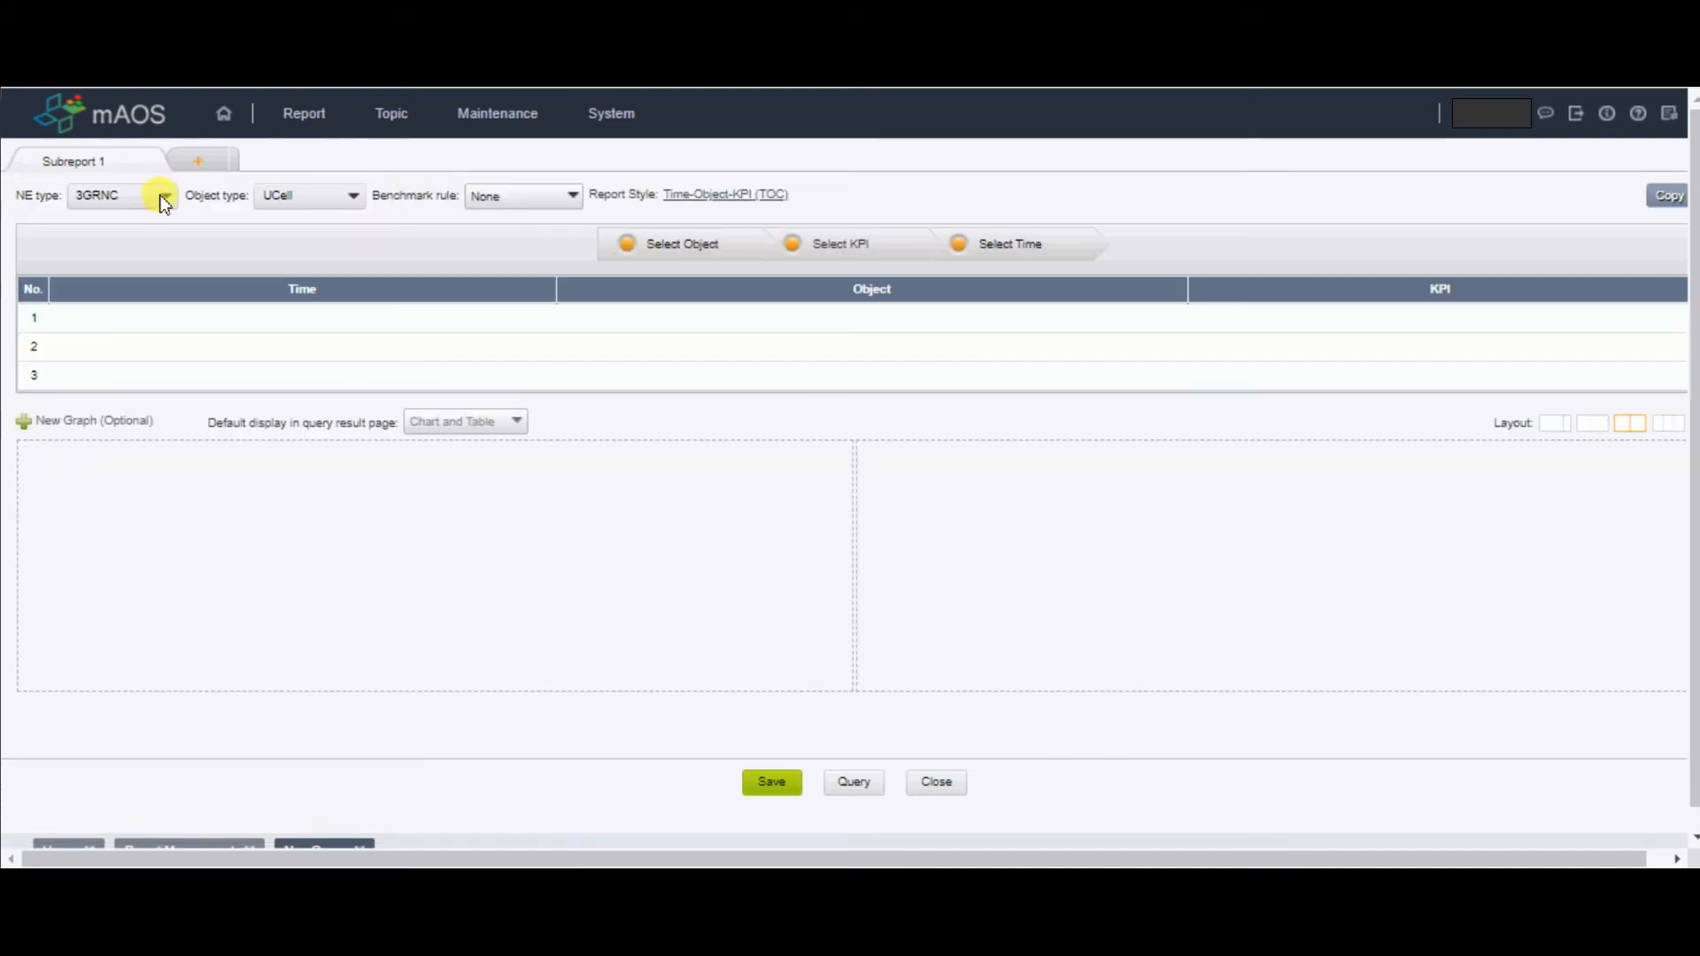
Set the subreport's NE type to Huawei 3GRNC and its object type to UCell Group.
click(163, 196)
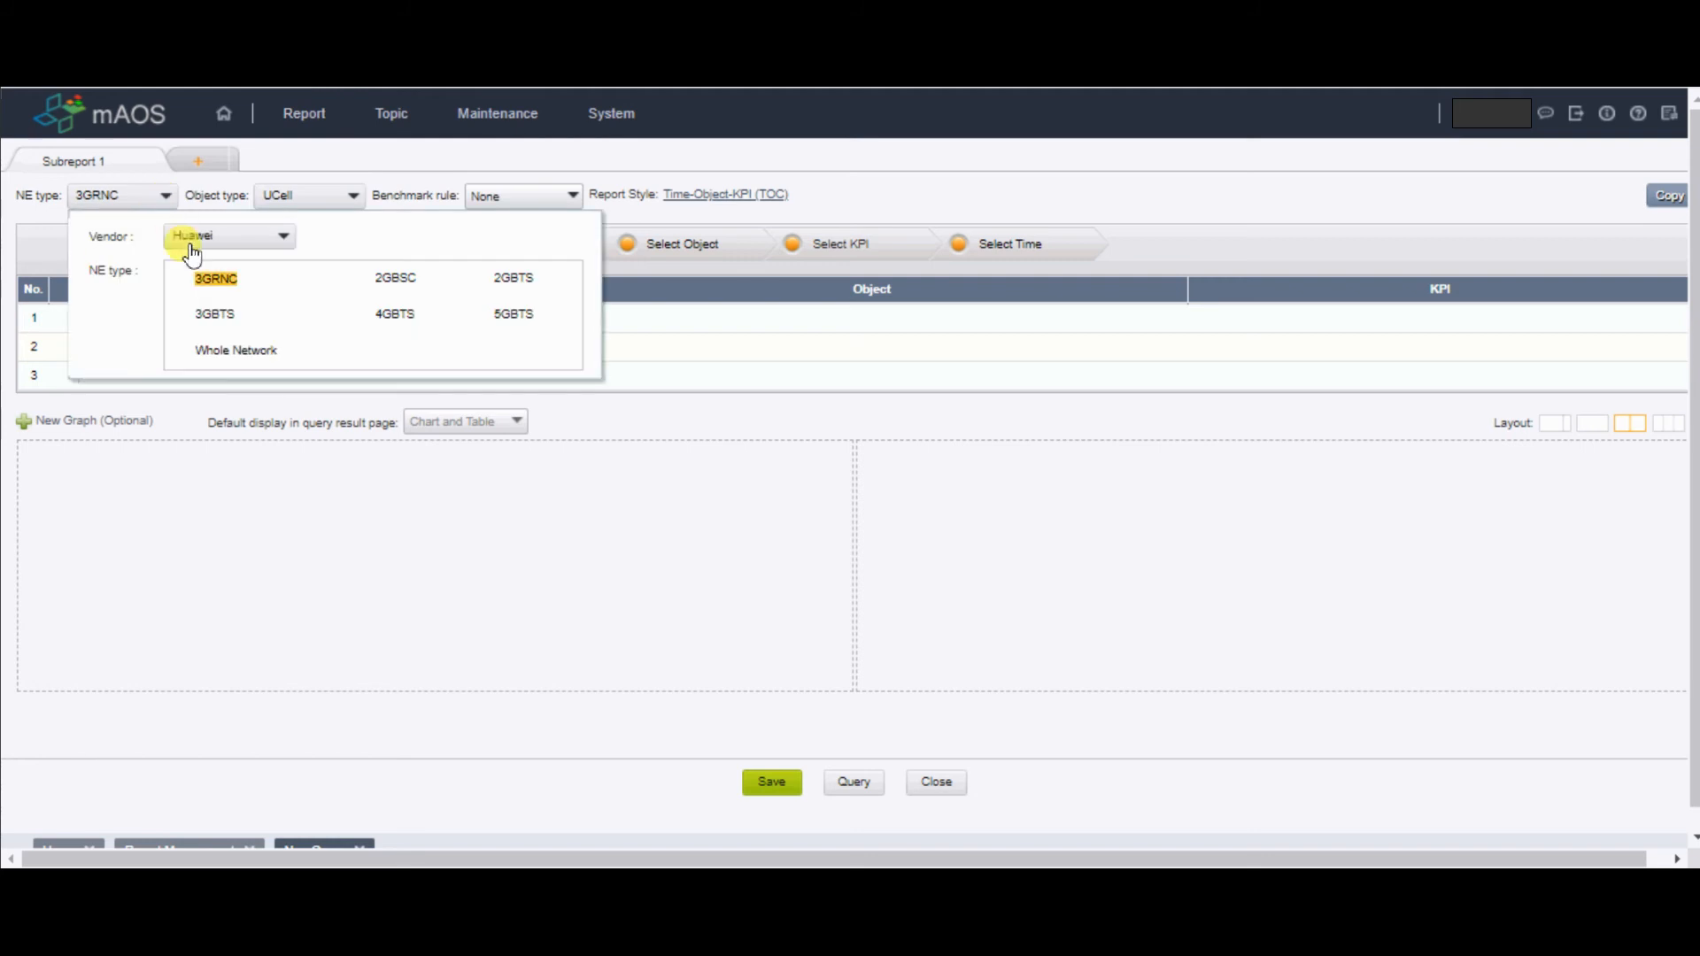
click(216, 280)
click(334, 205)
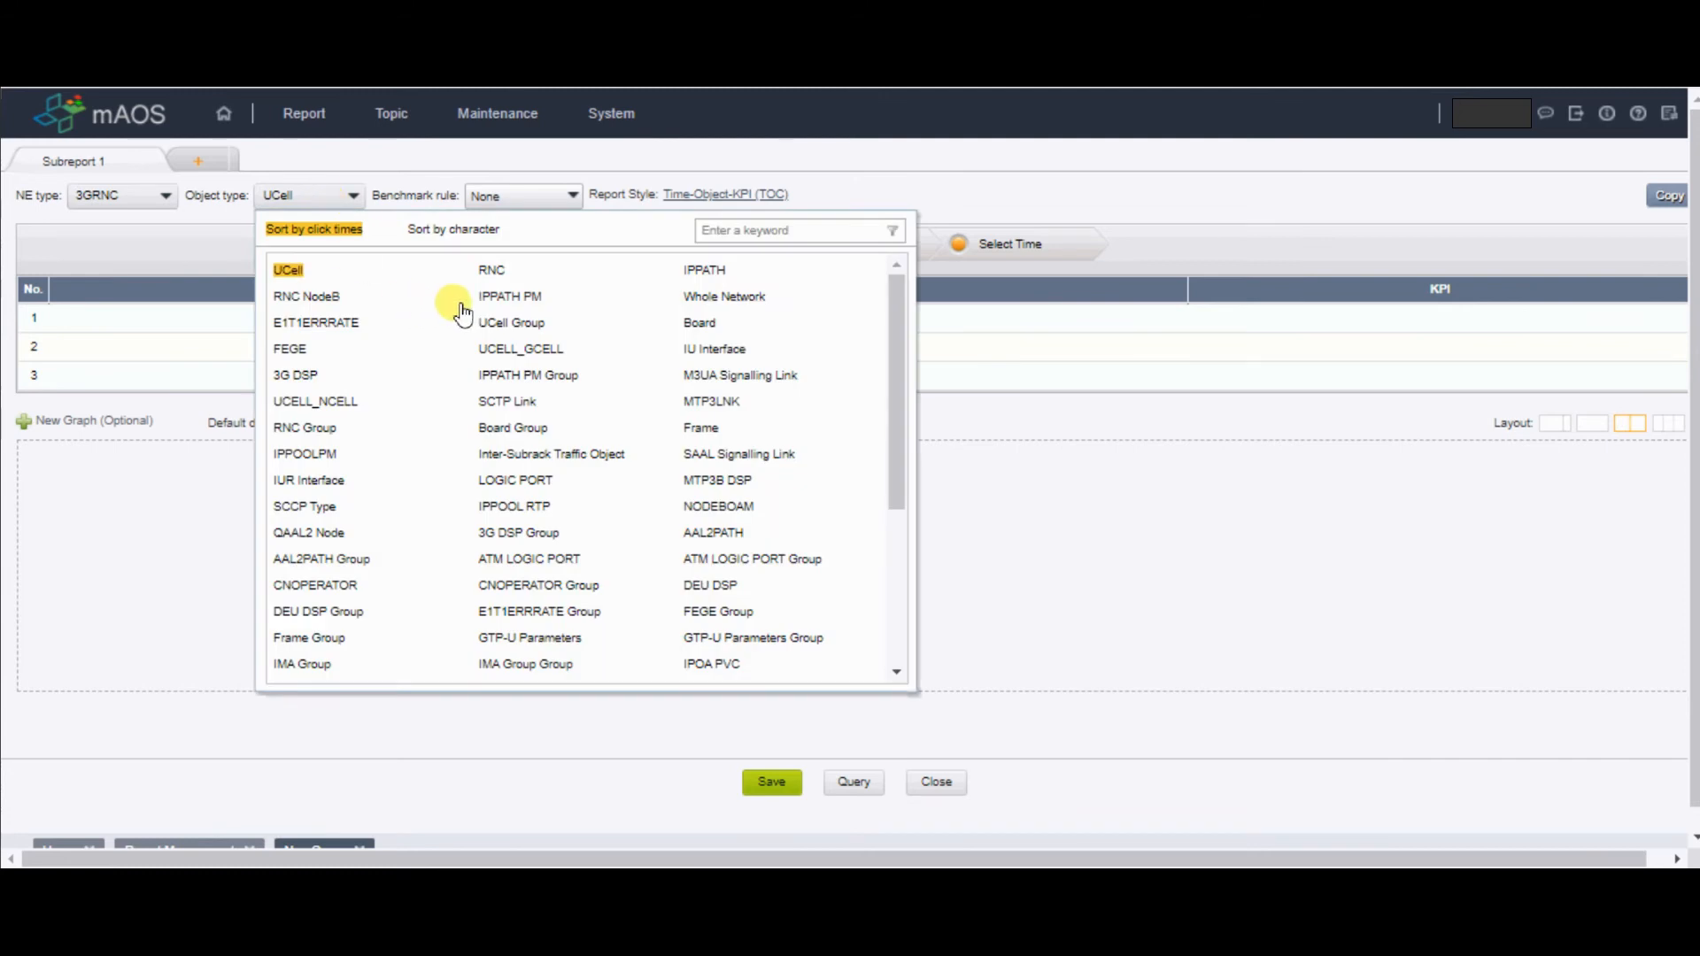
click(526, 333)
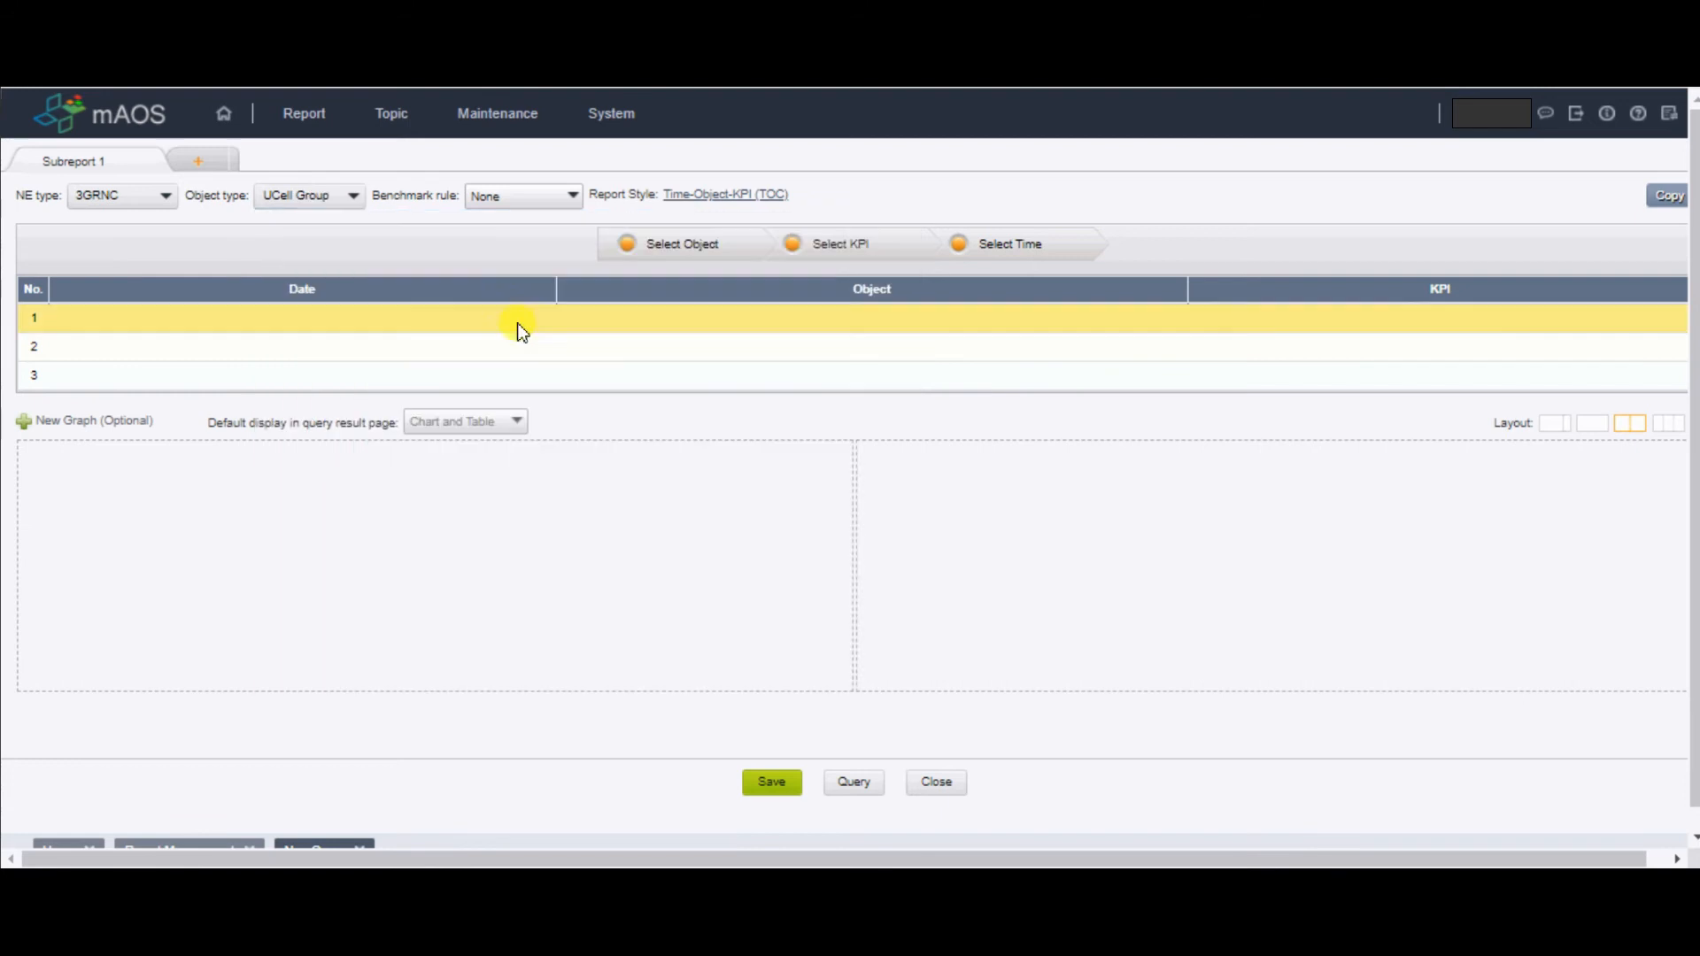
Switch the subreport's NE type to 2GBSC and its object type to GCell Group.
click(164, 199)
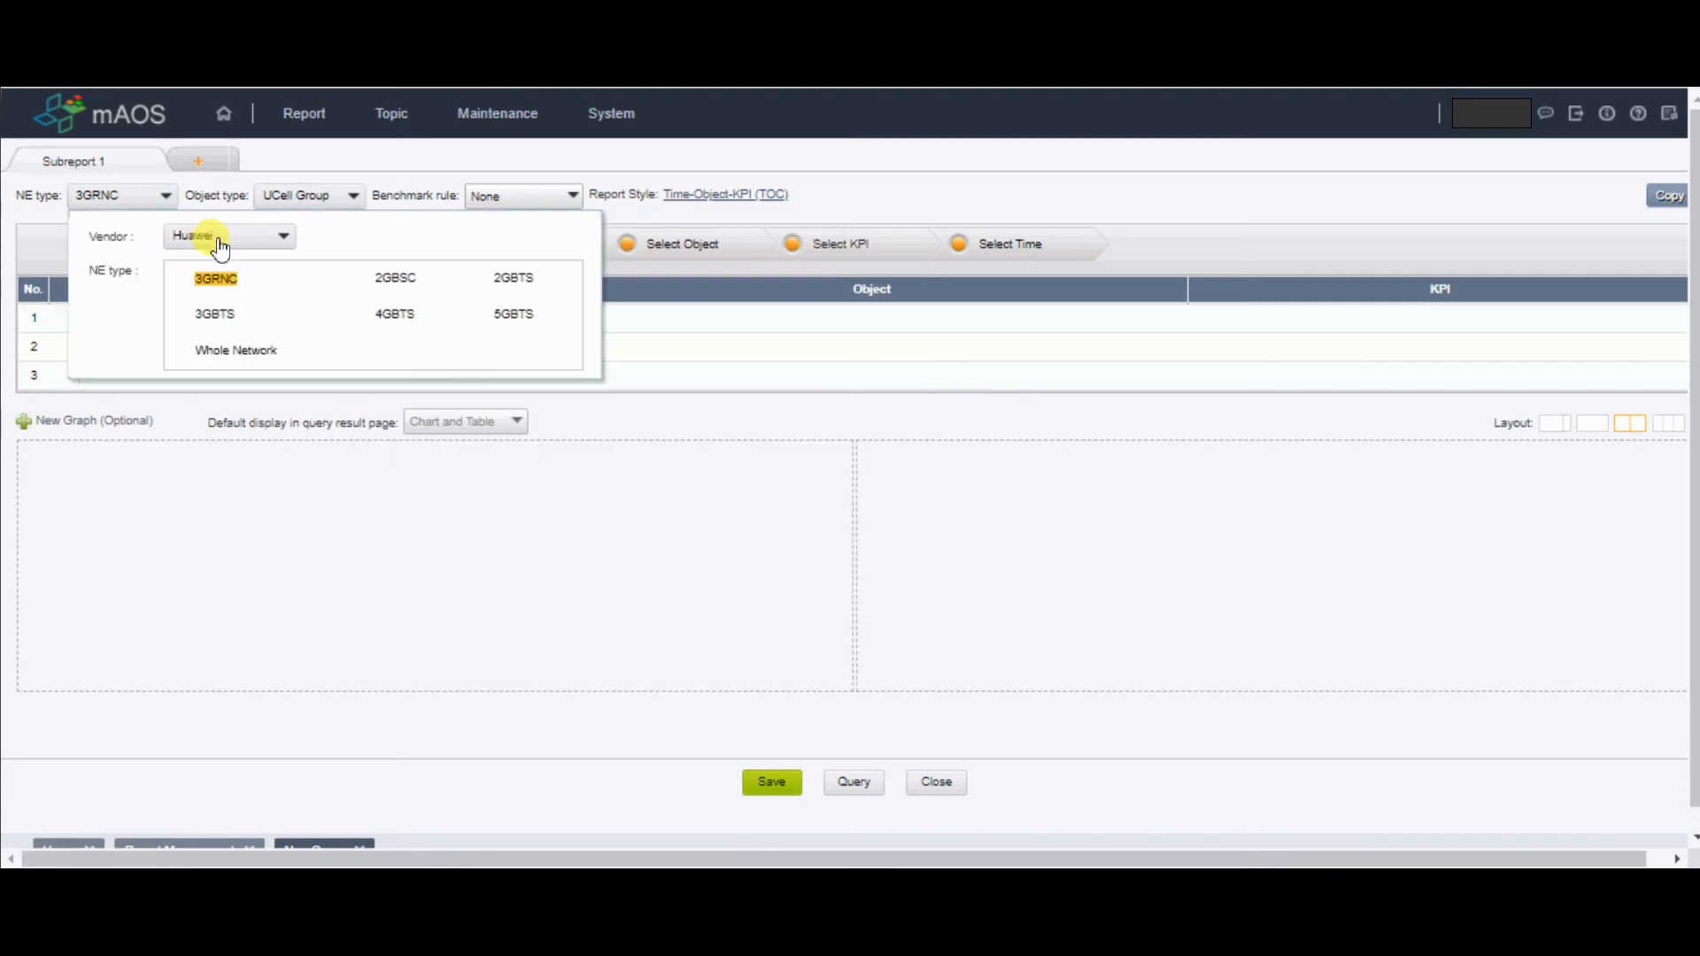
click(395, 280)
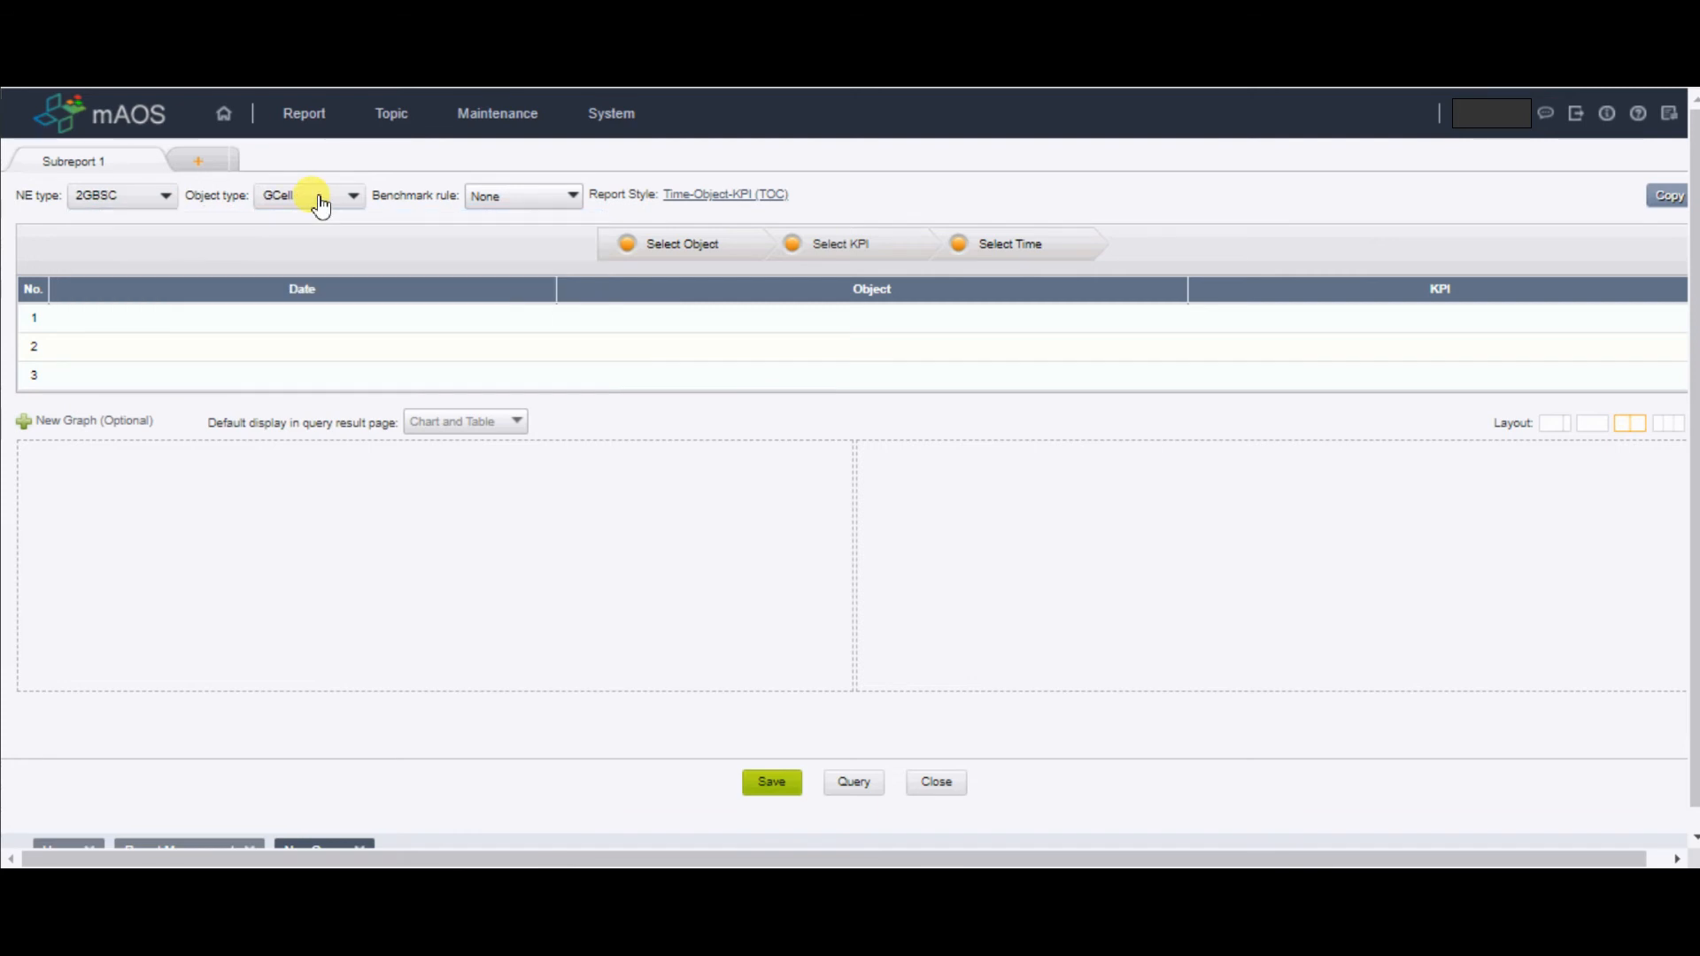
click(321, 203)
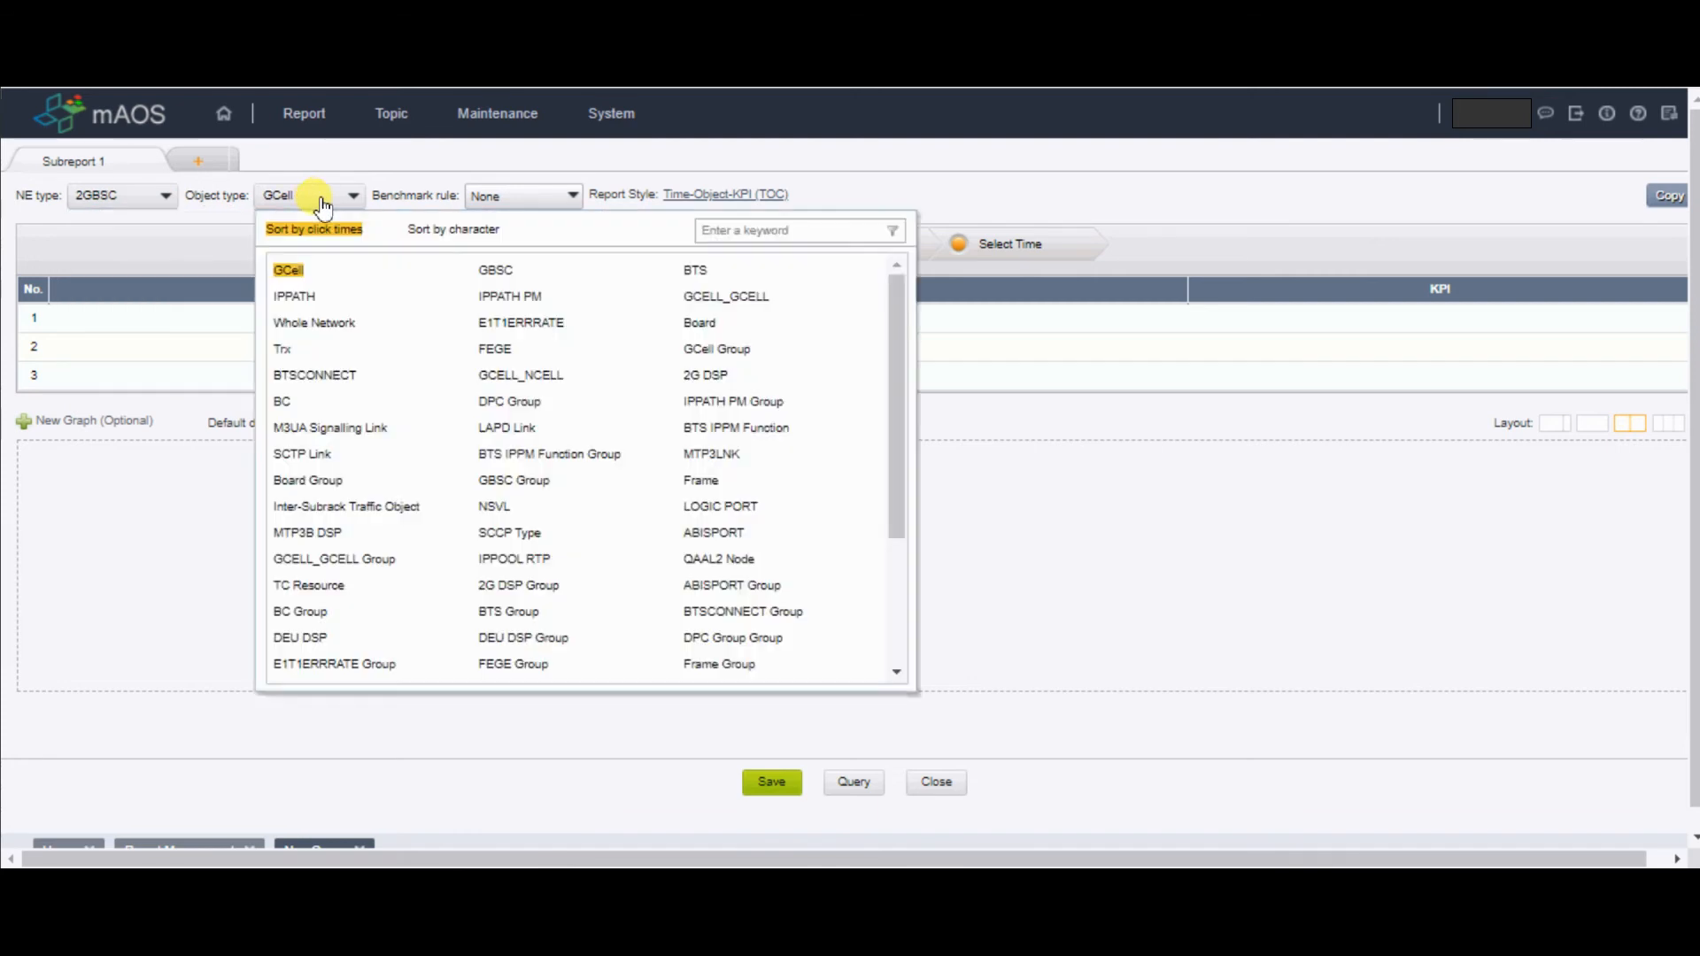
click(716, 355)
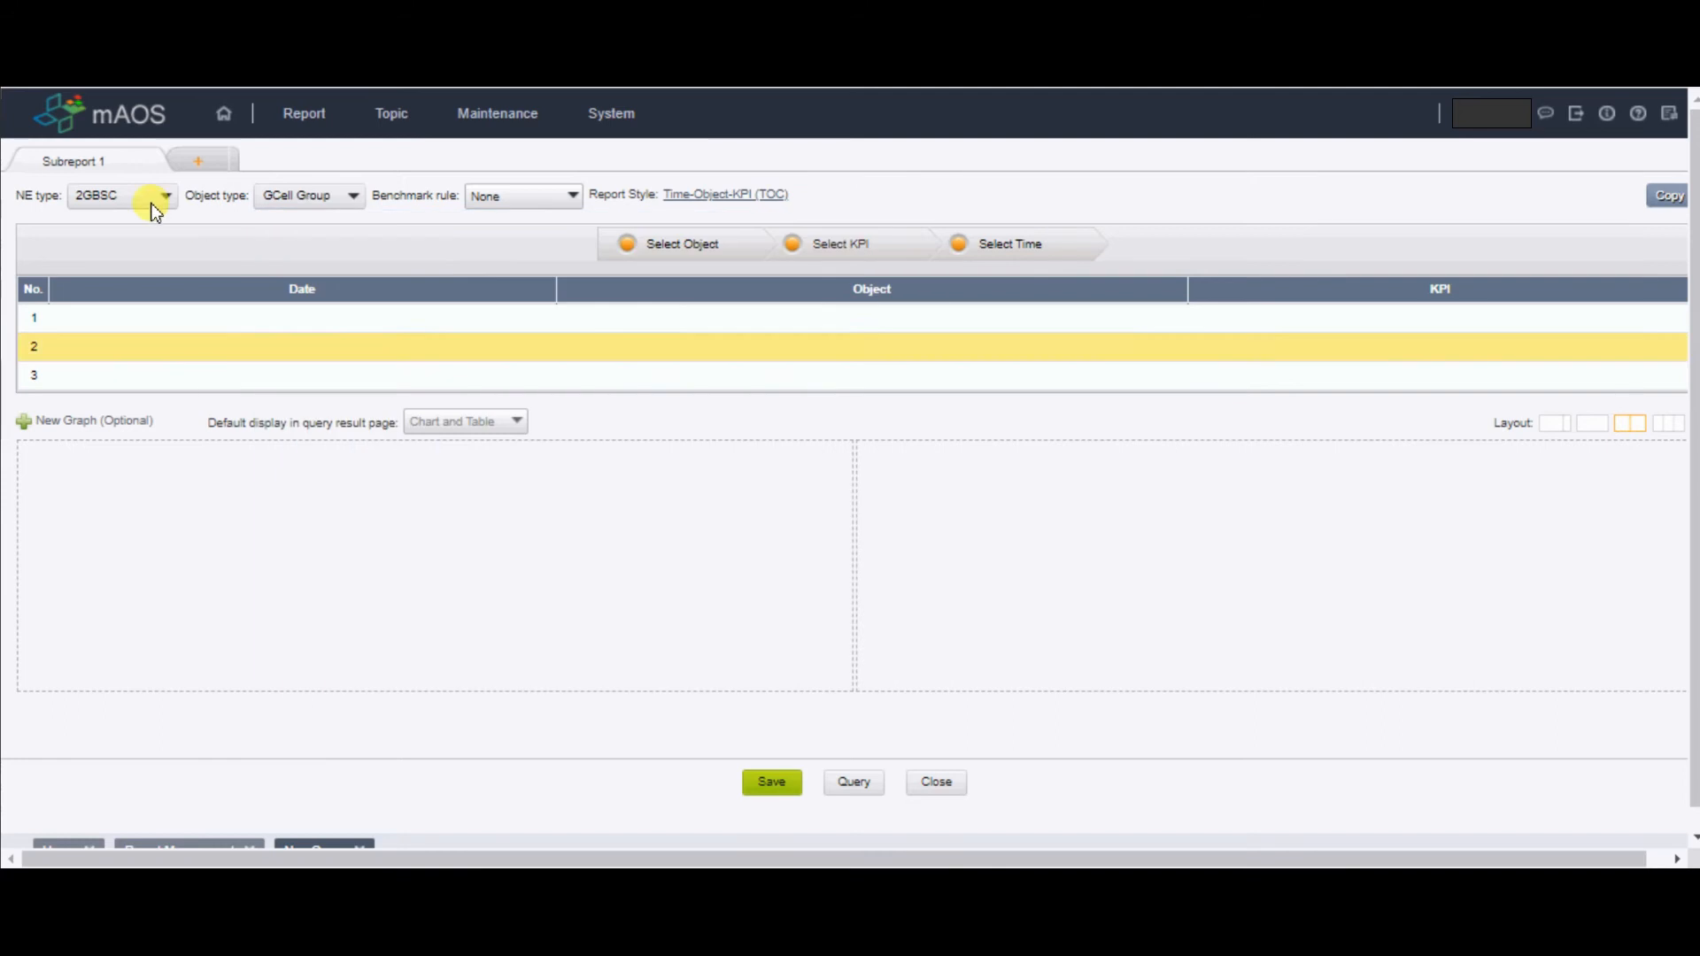
Set the subreport's NE type to 4GBTS and its object type to LTE Cell Group.
click(147, 204)
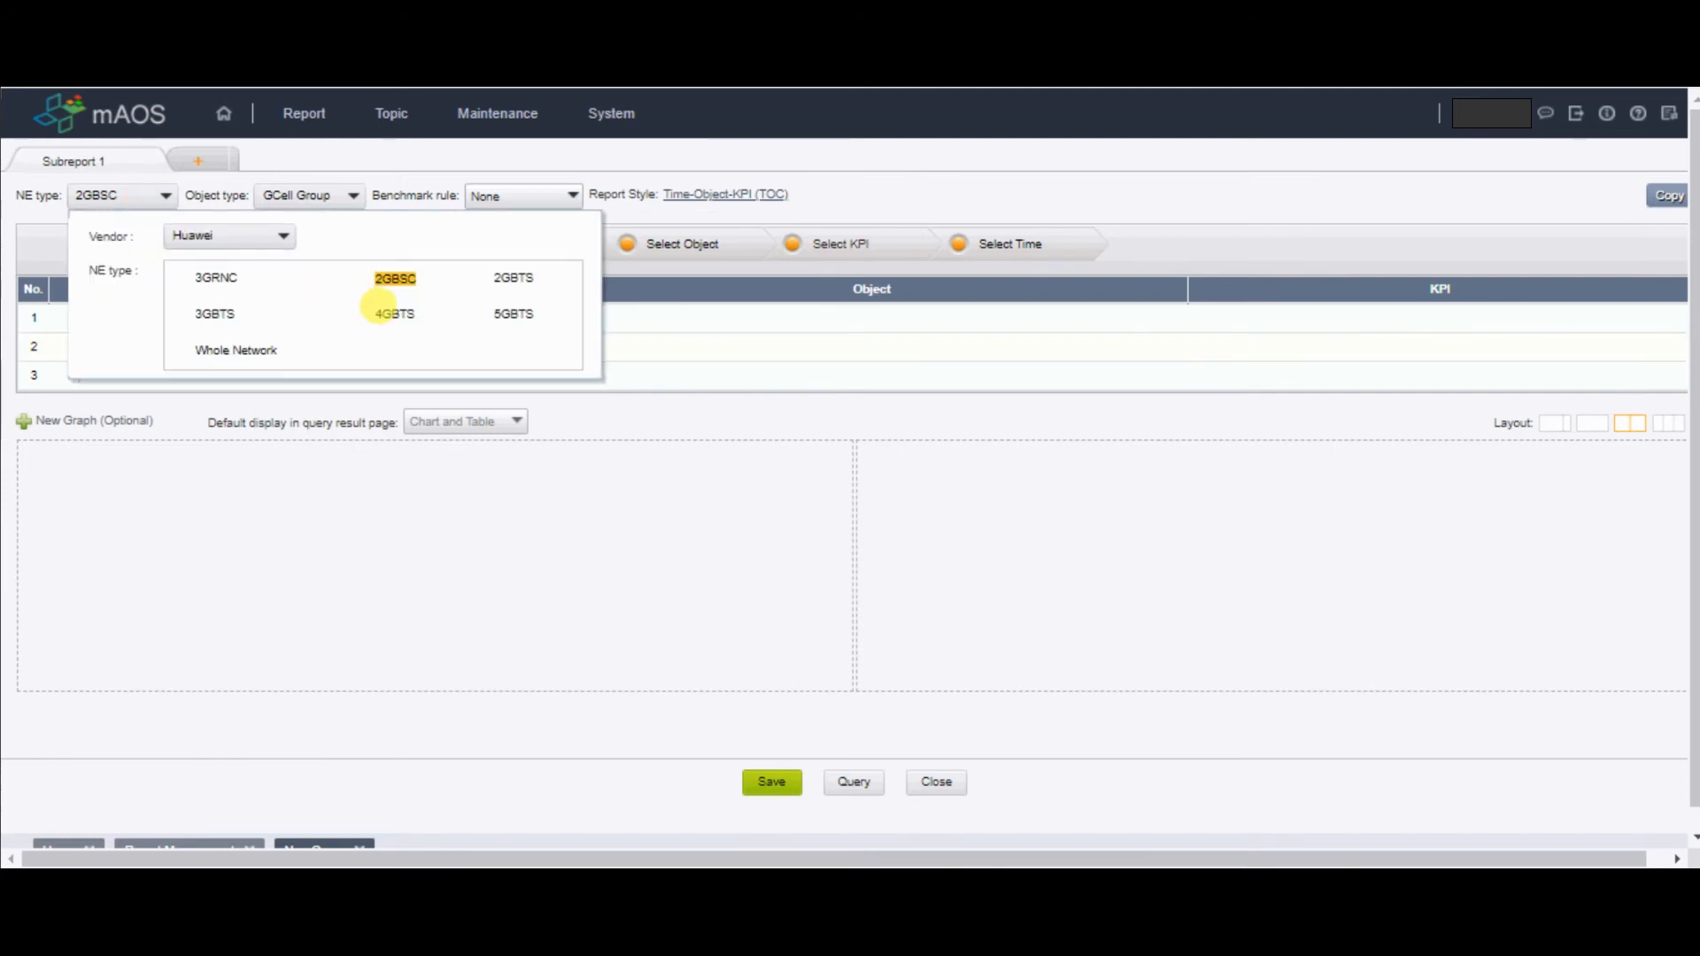
click(394, 316)
click(319, 199)
click(321, 202)
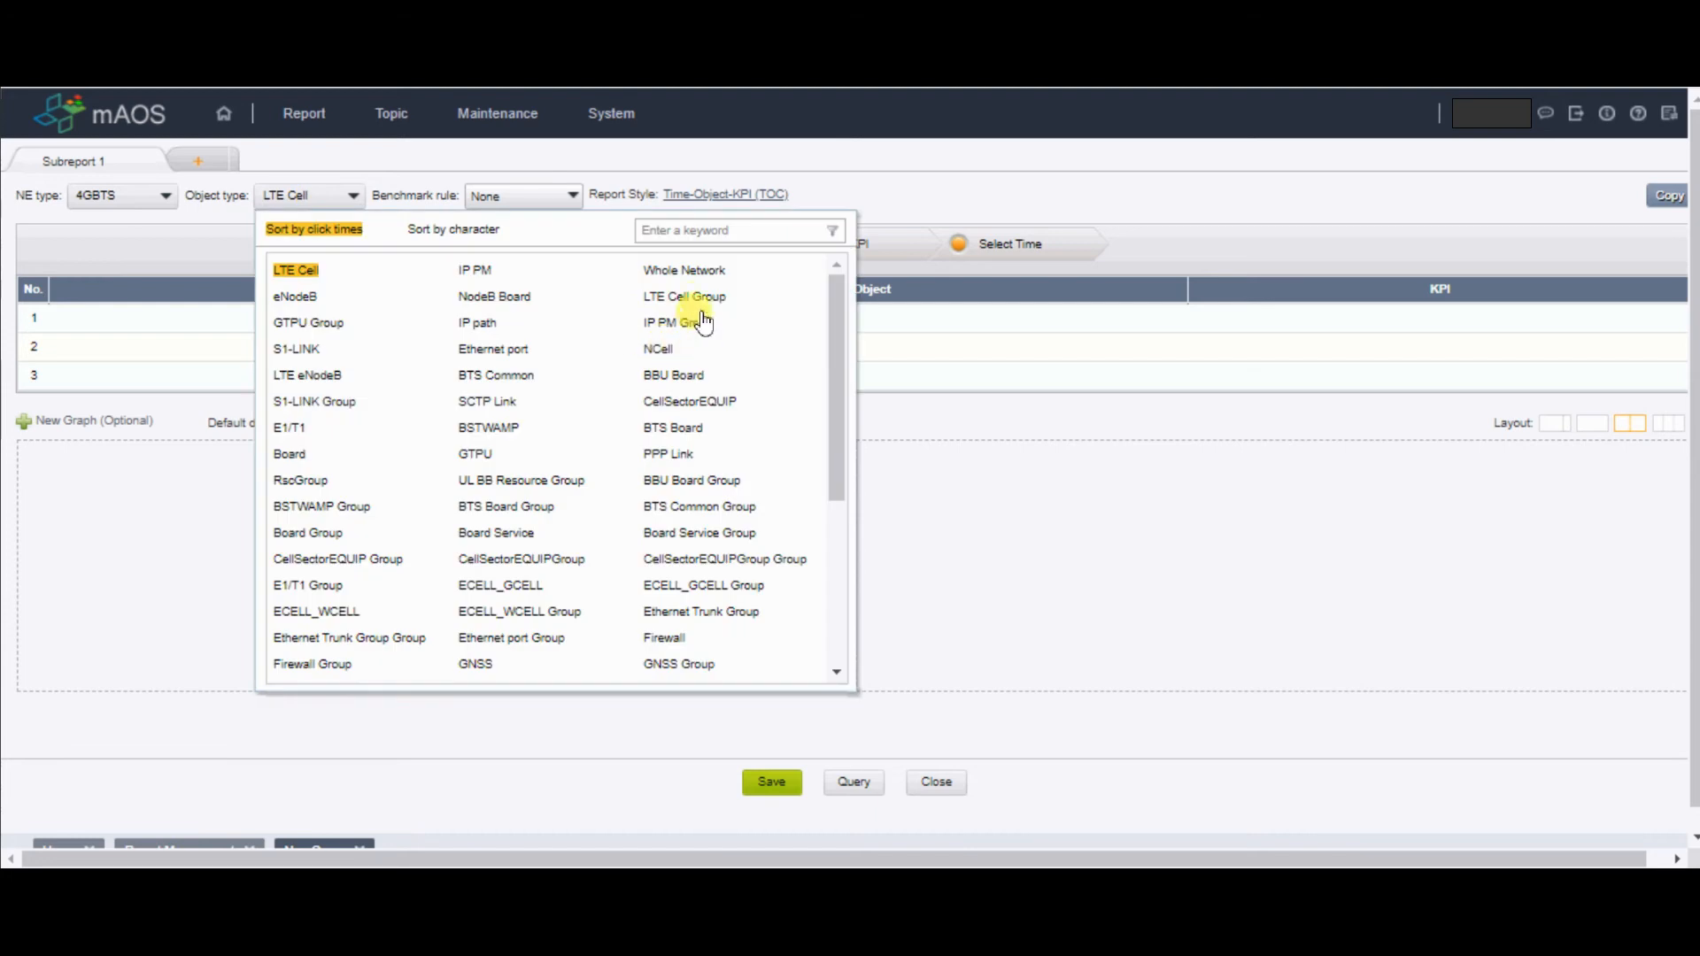
click(705, 306)
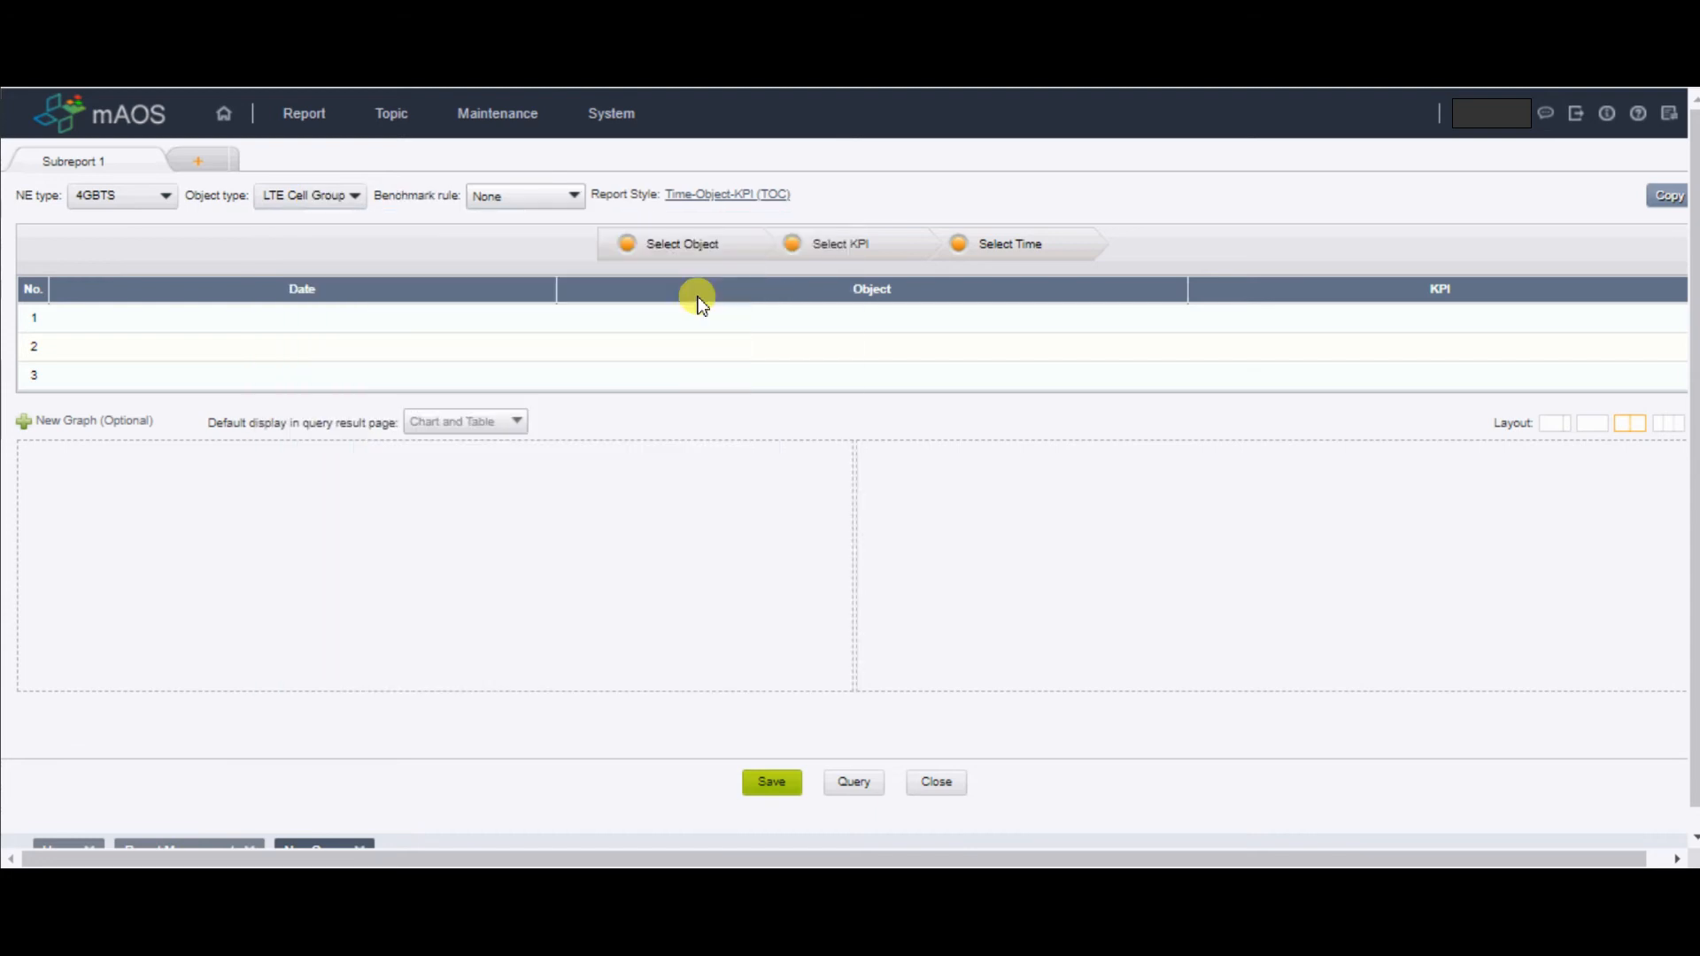
Open the report's object selection, look at the Object Tree Import dialog and cancel it.
click(671, 253)
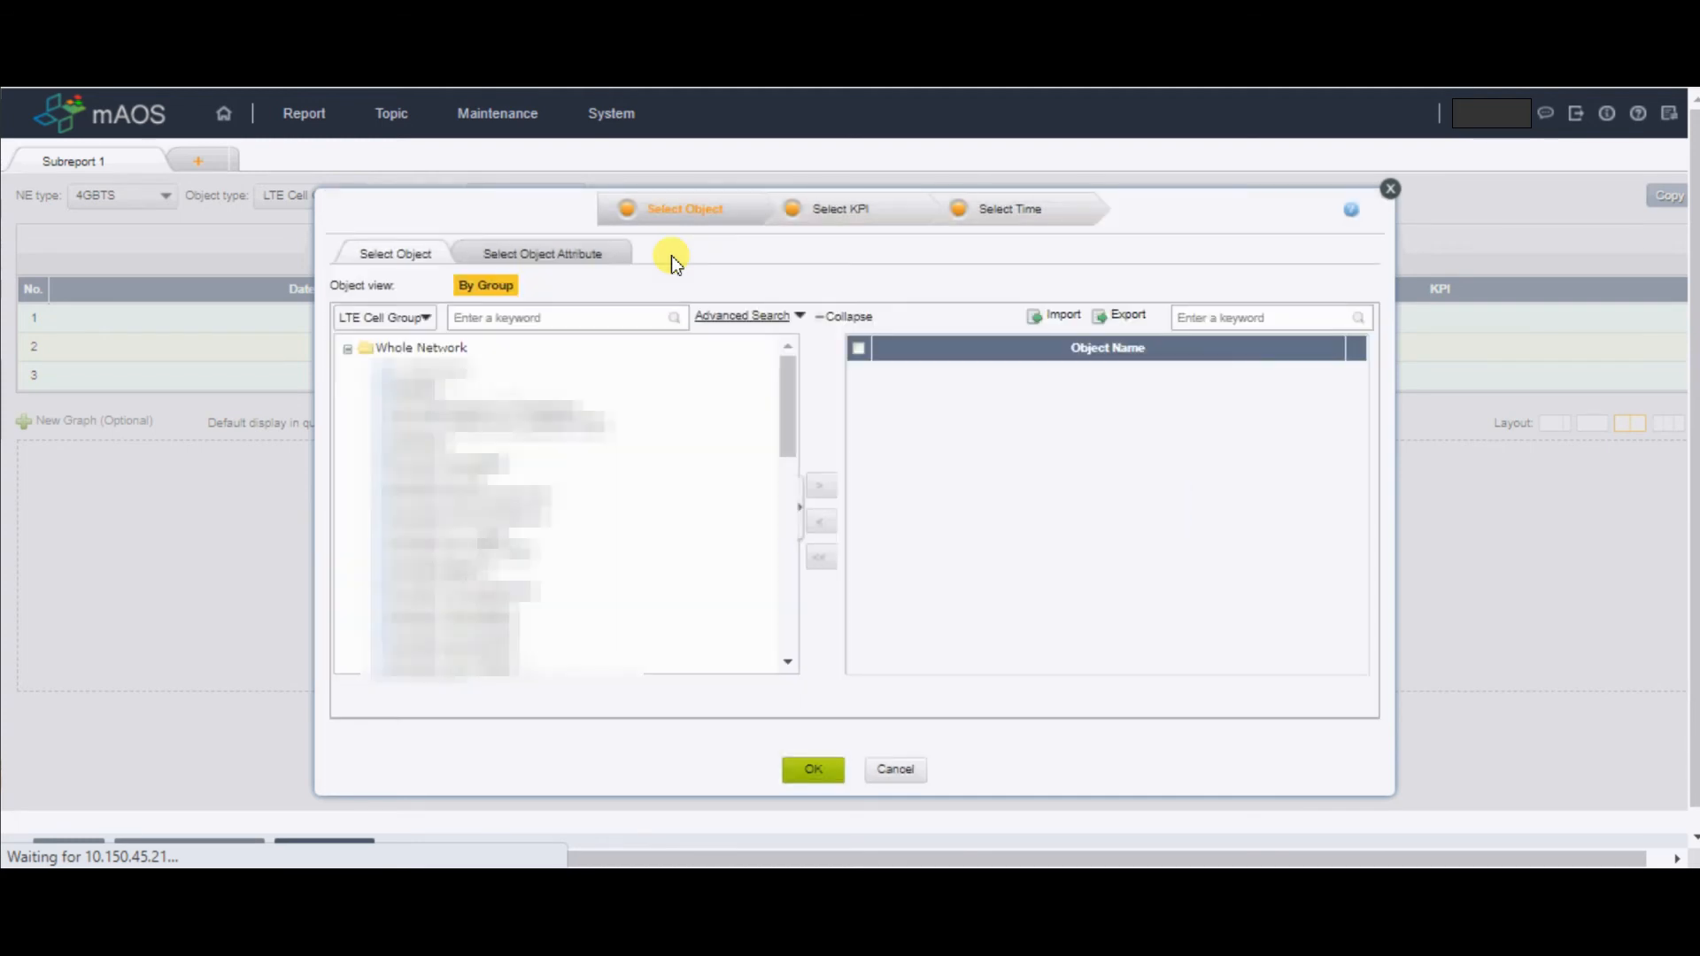
click(1067, 321)
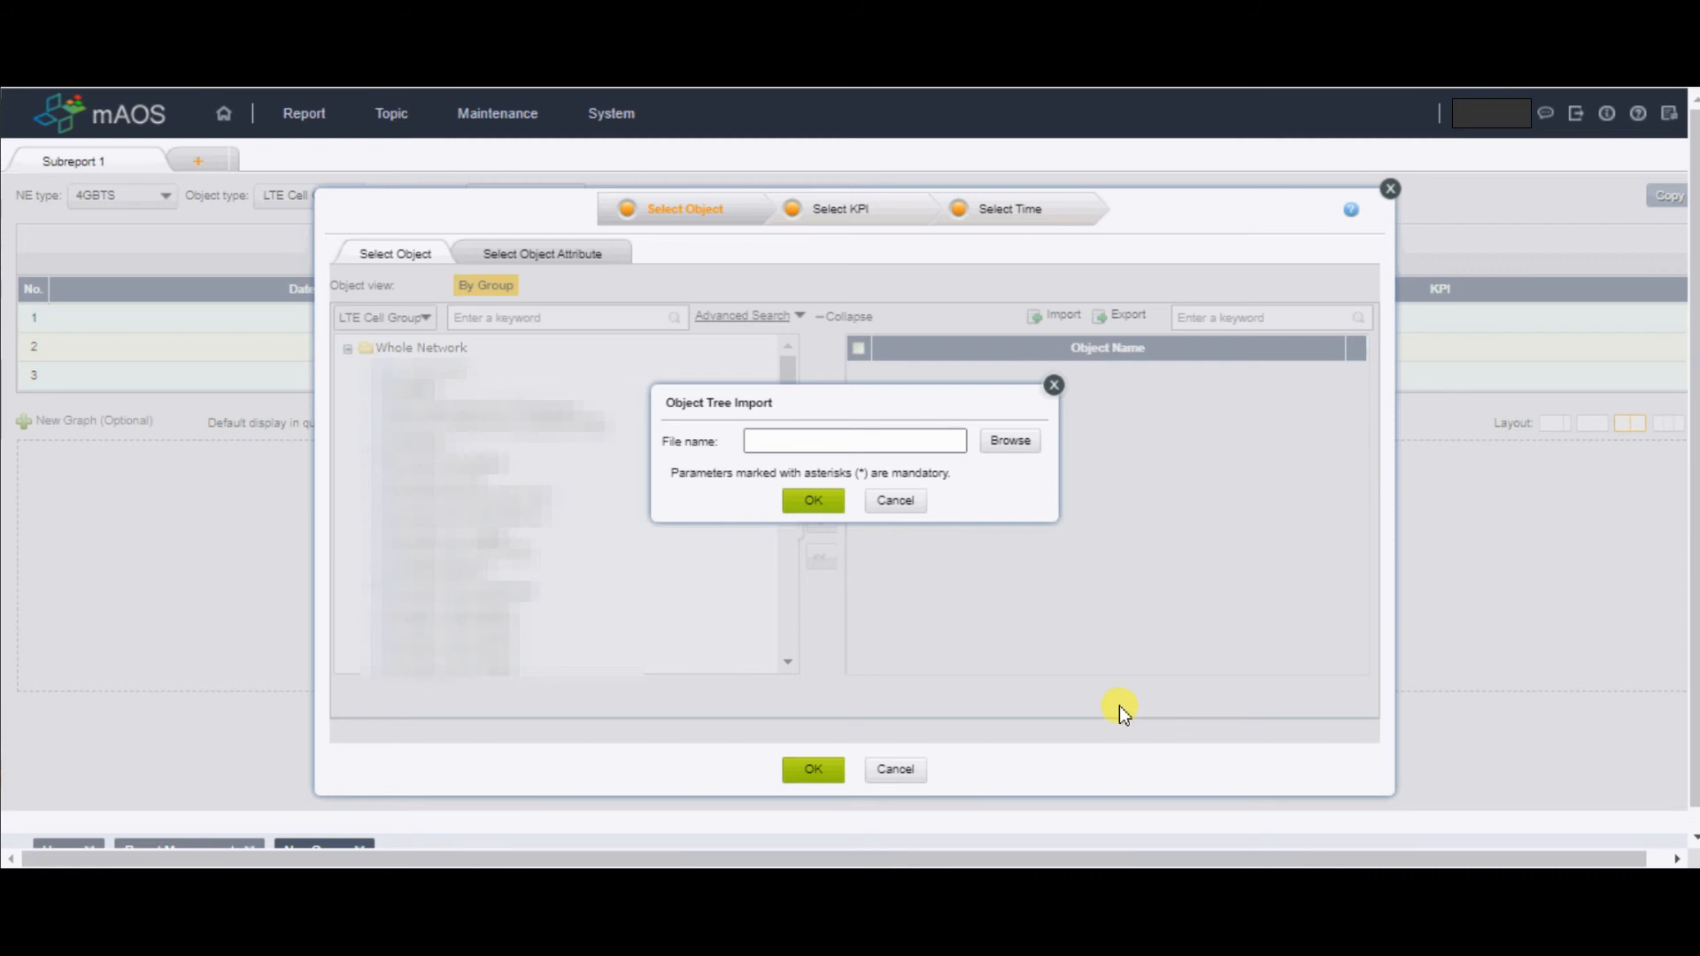
click(915, 507)
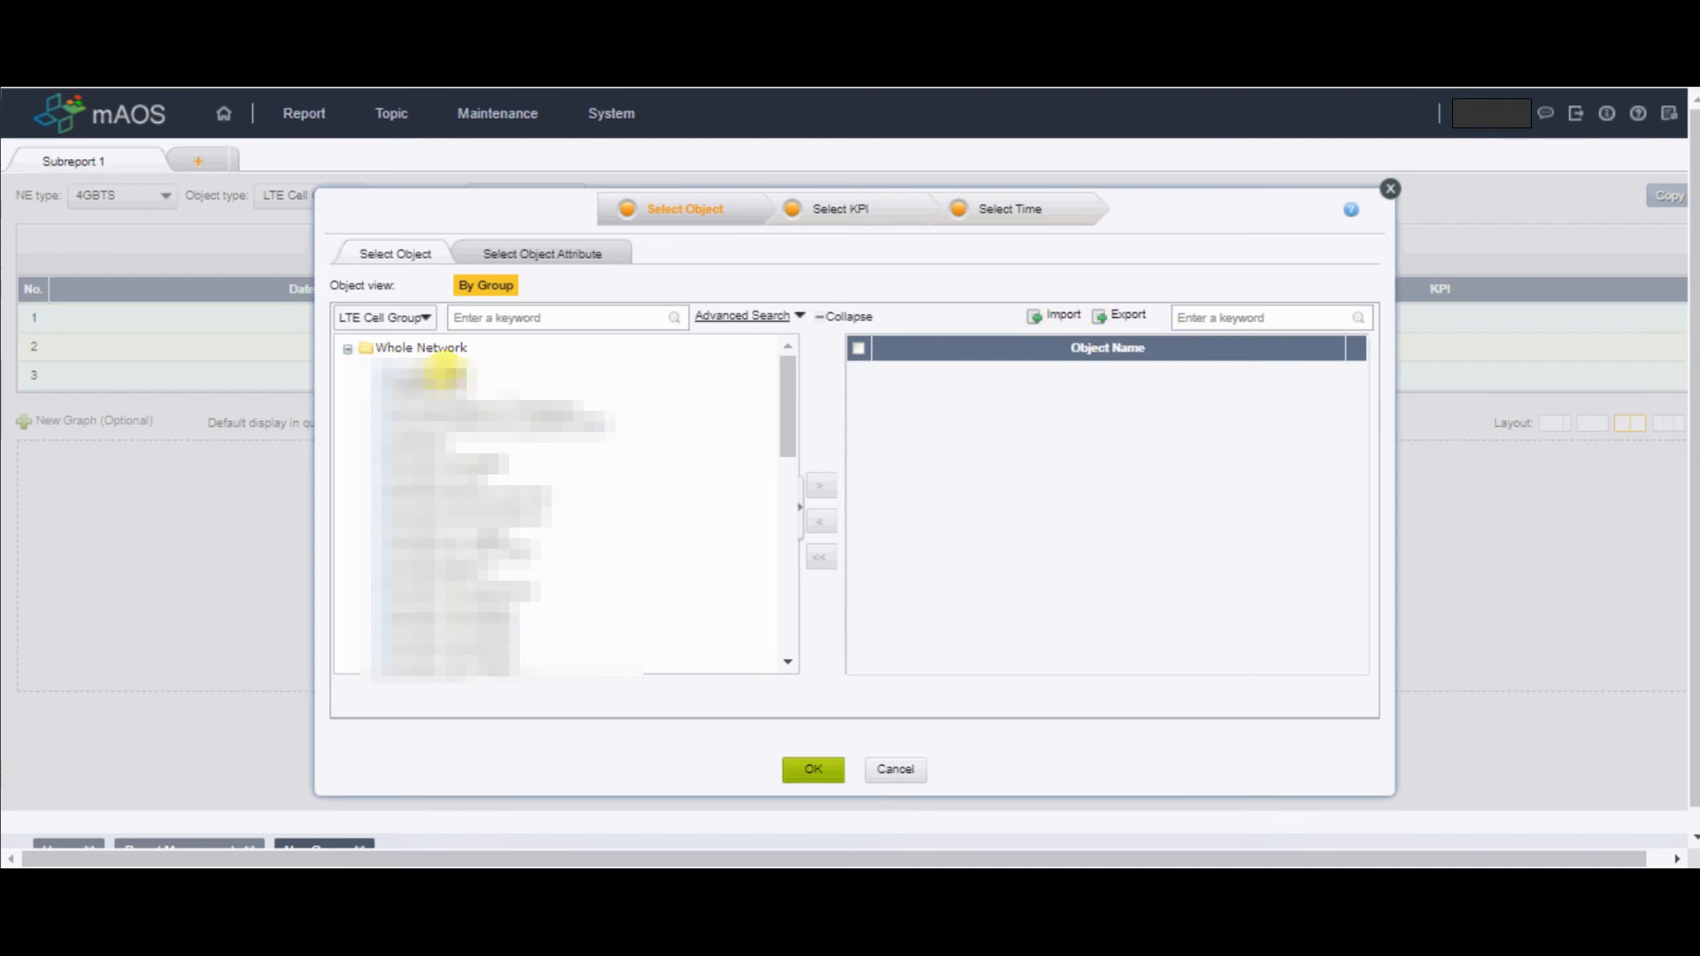
Highlight the first group under Whole Network and try to export the object tree without adding it.
click(443, 372)
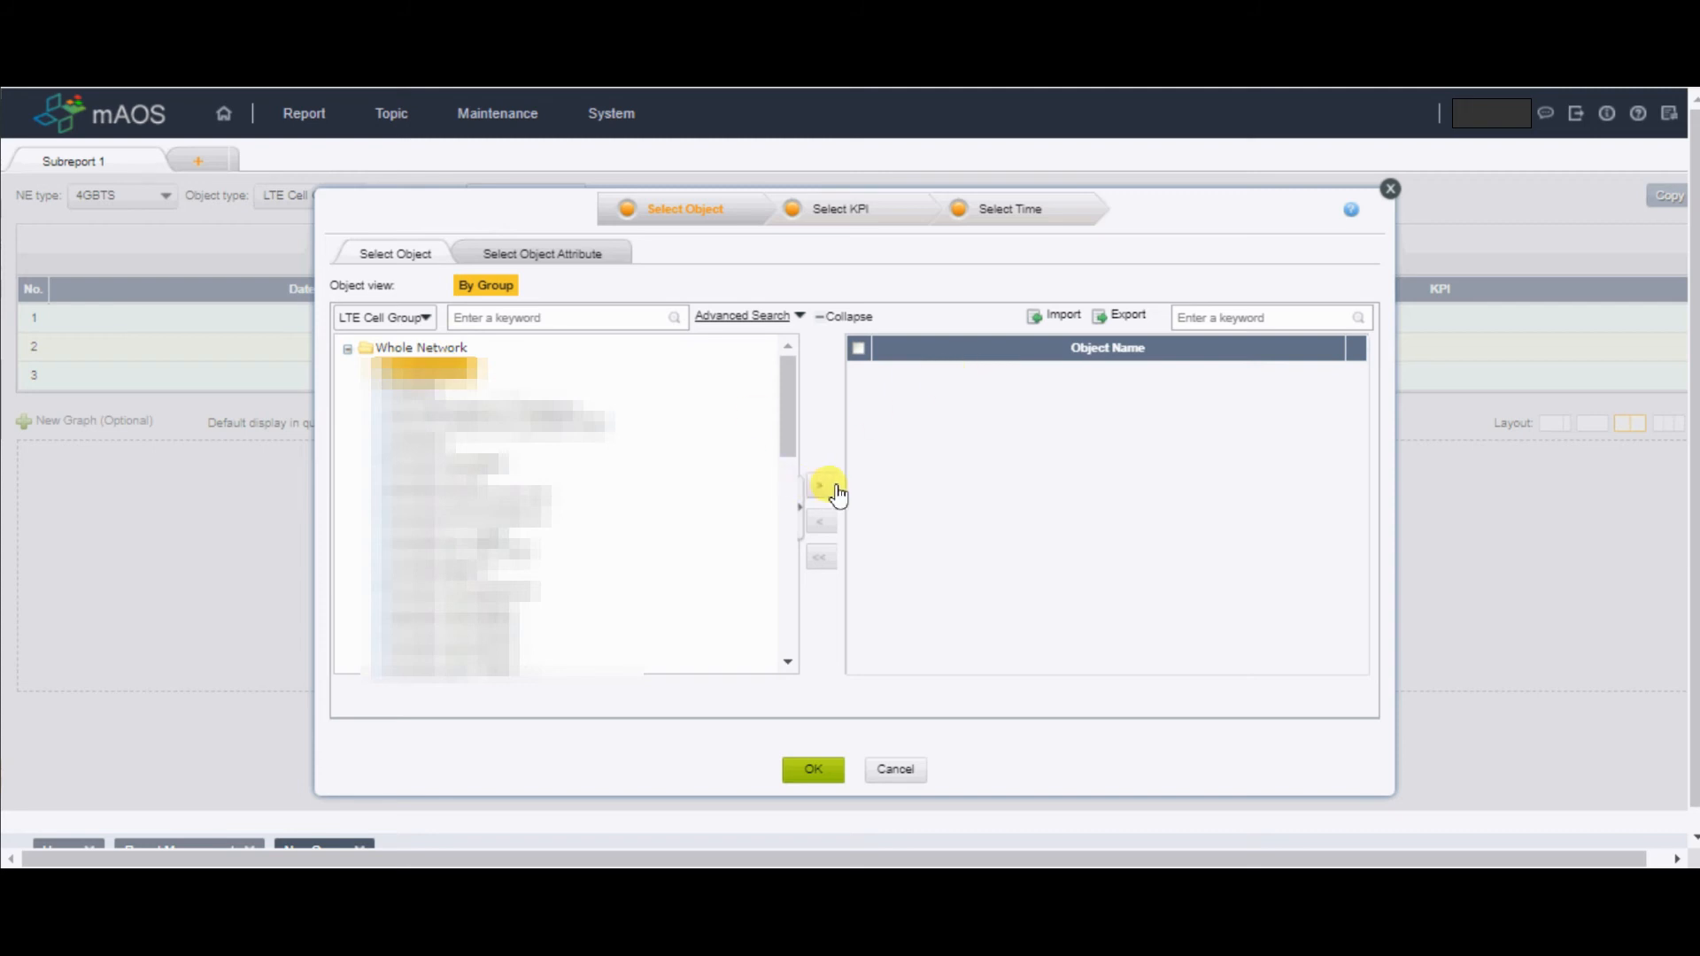
click(1119, 317)
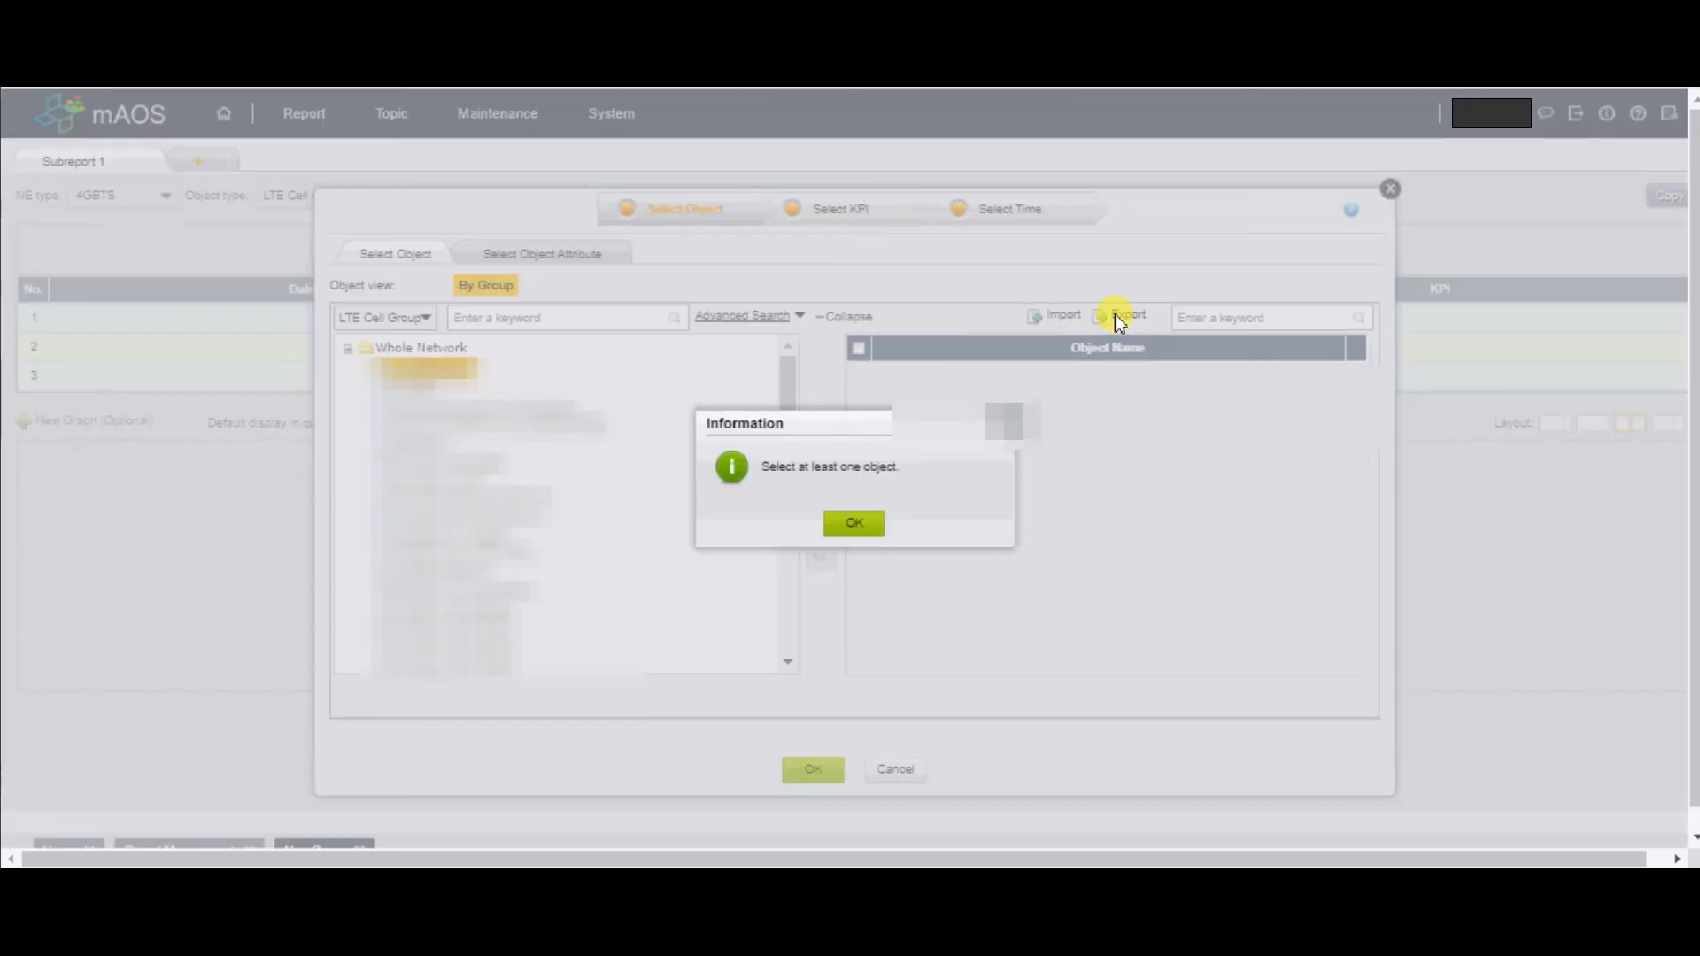
click(847, 526)
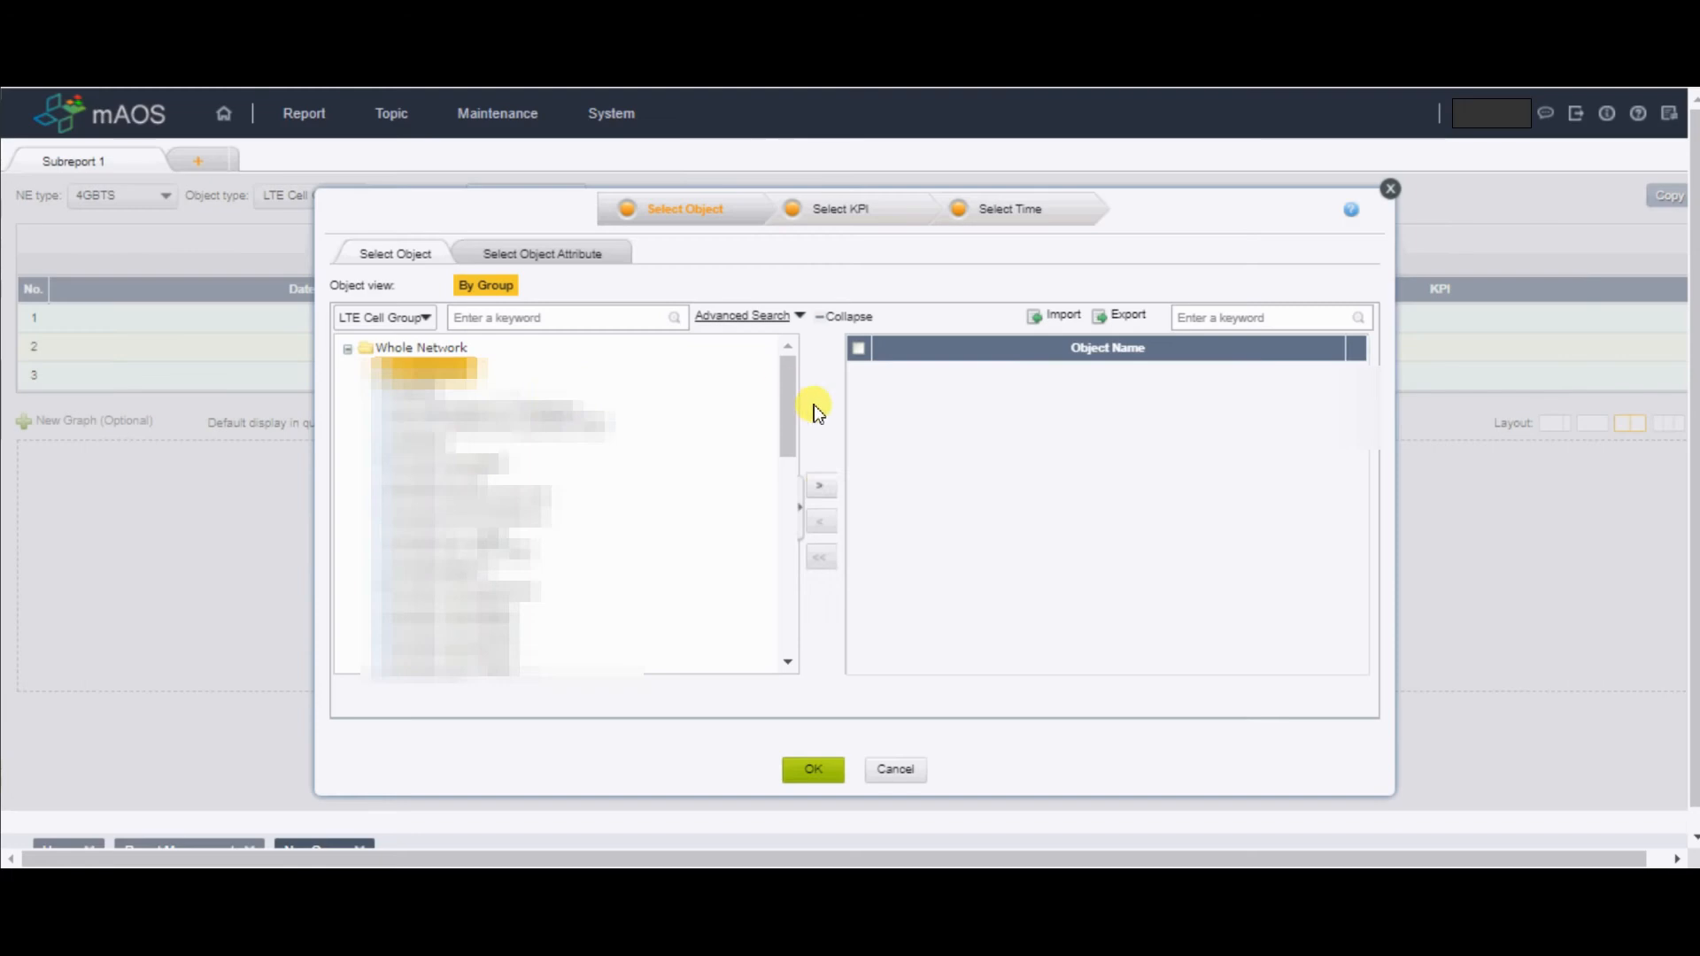
Add the highlighted group to the chosen objects, view its Object Tree Export options and cancel.
click(832, 492)
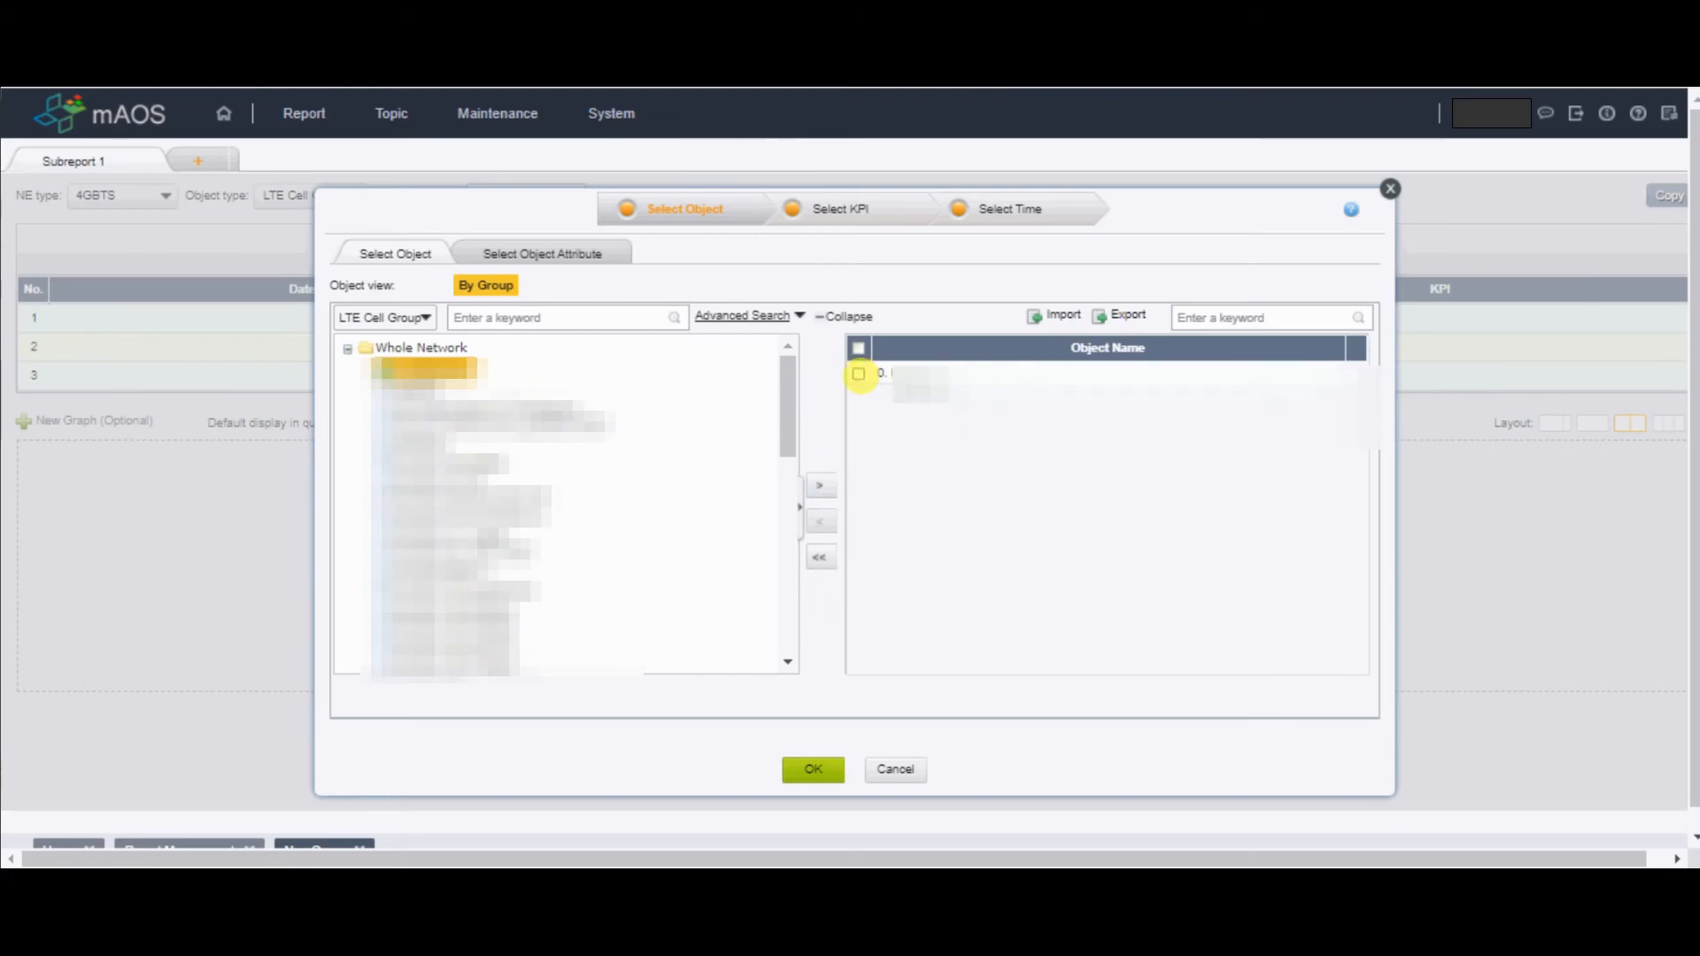
click(858, 374)
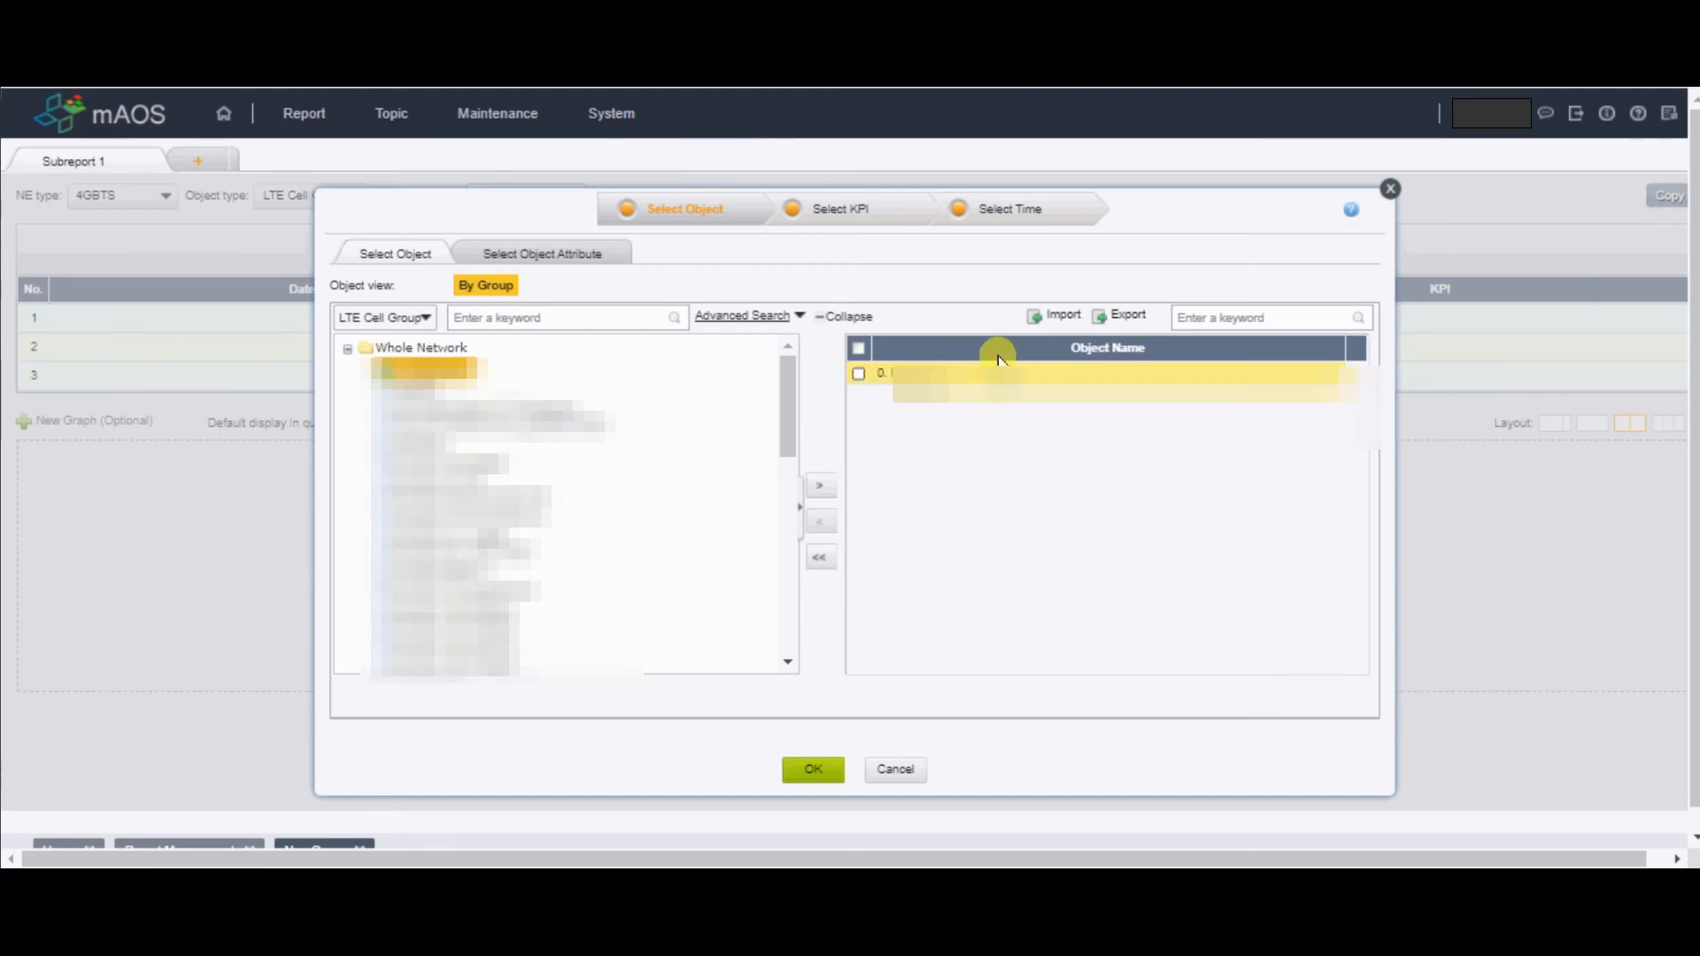
click(1133, 321)
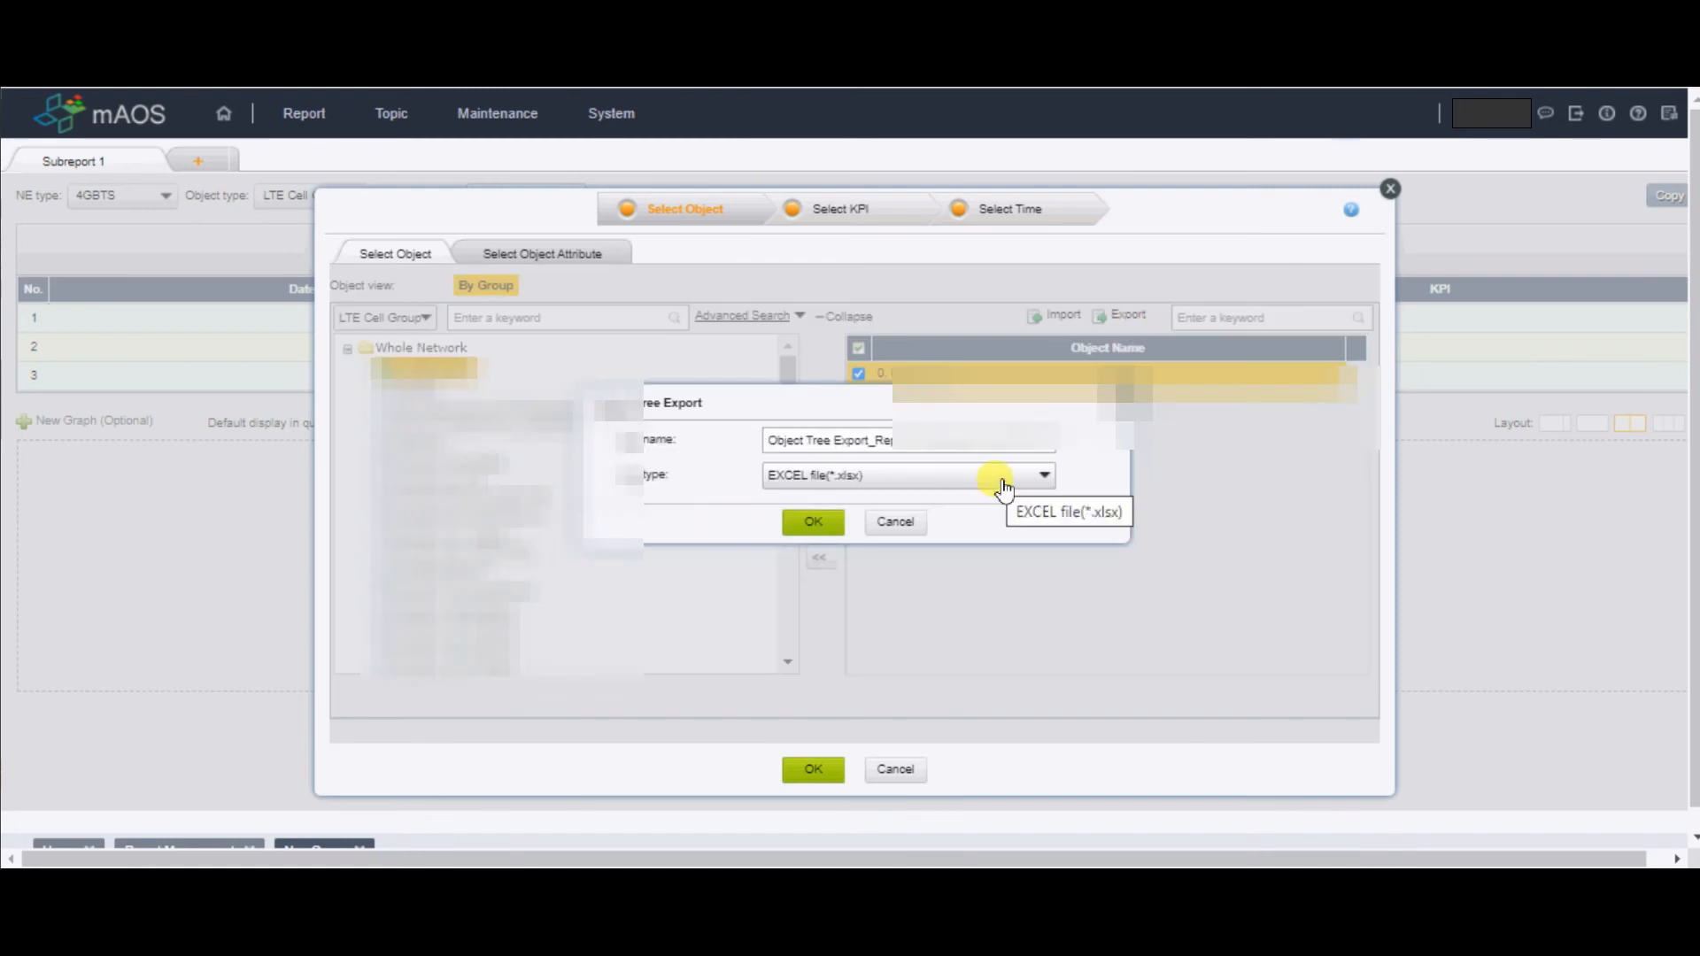
click(899, 524)
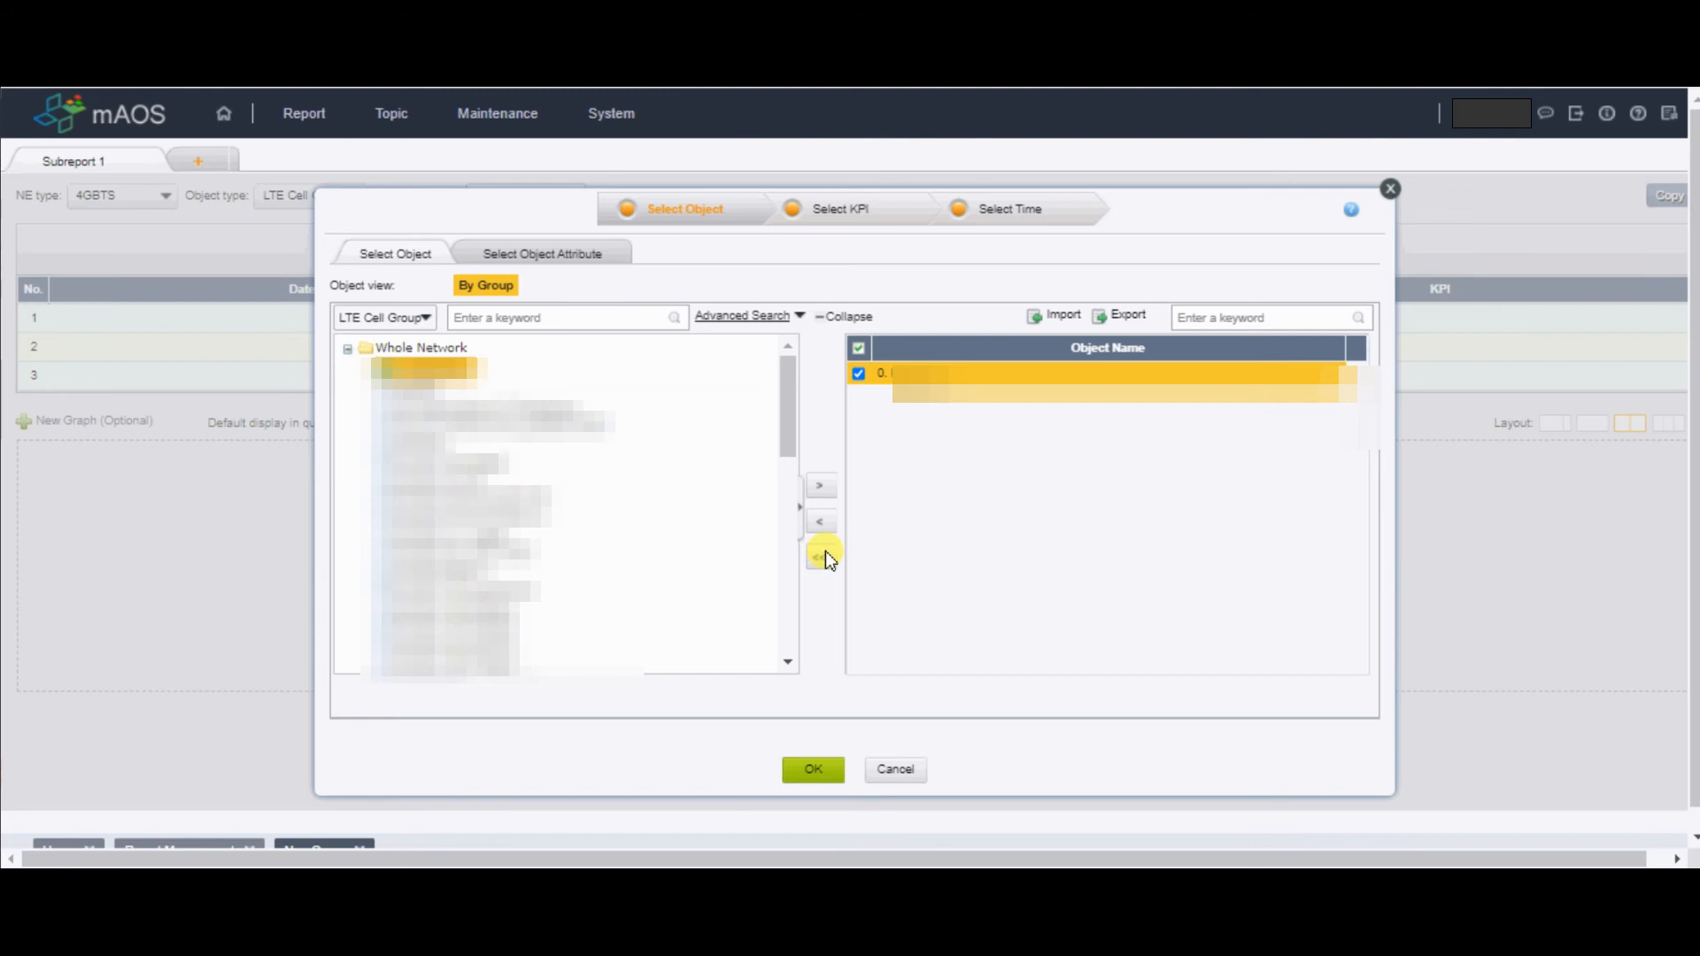
click(898, 778)
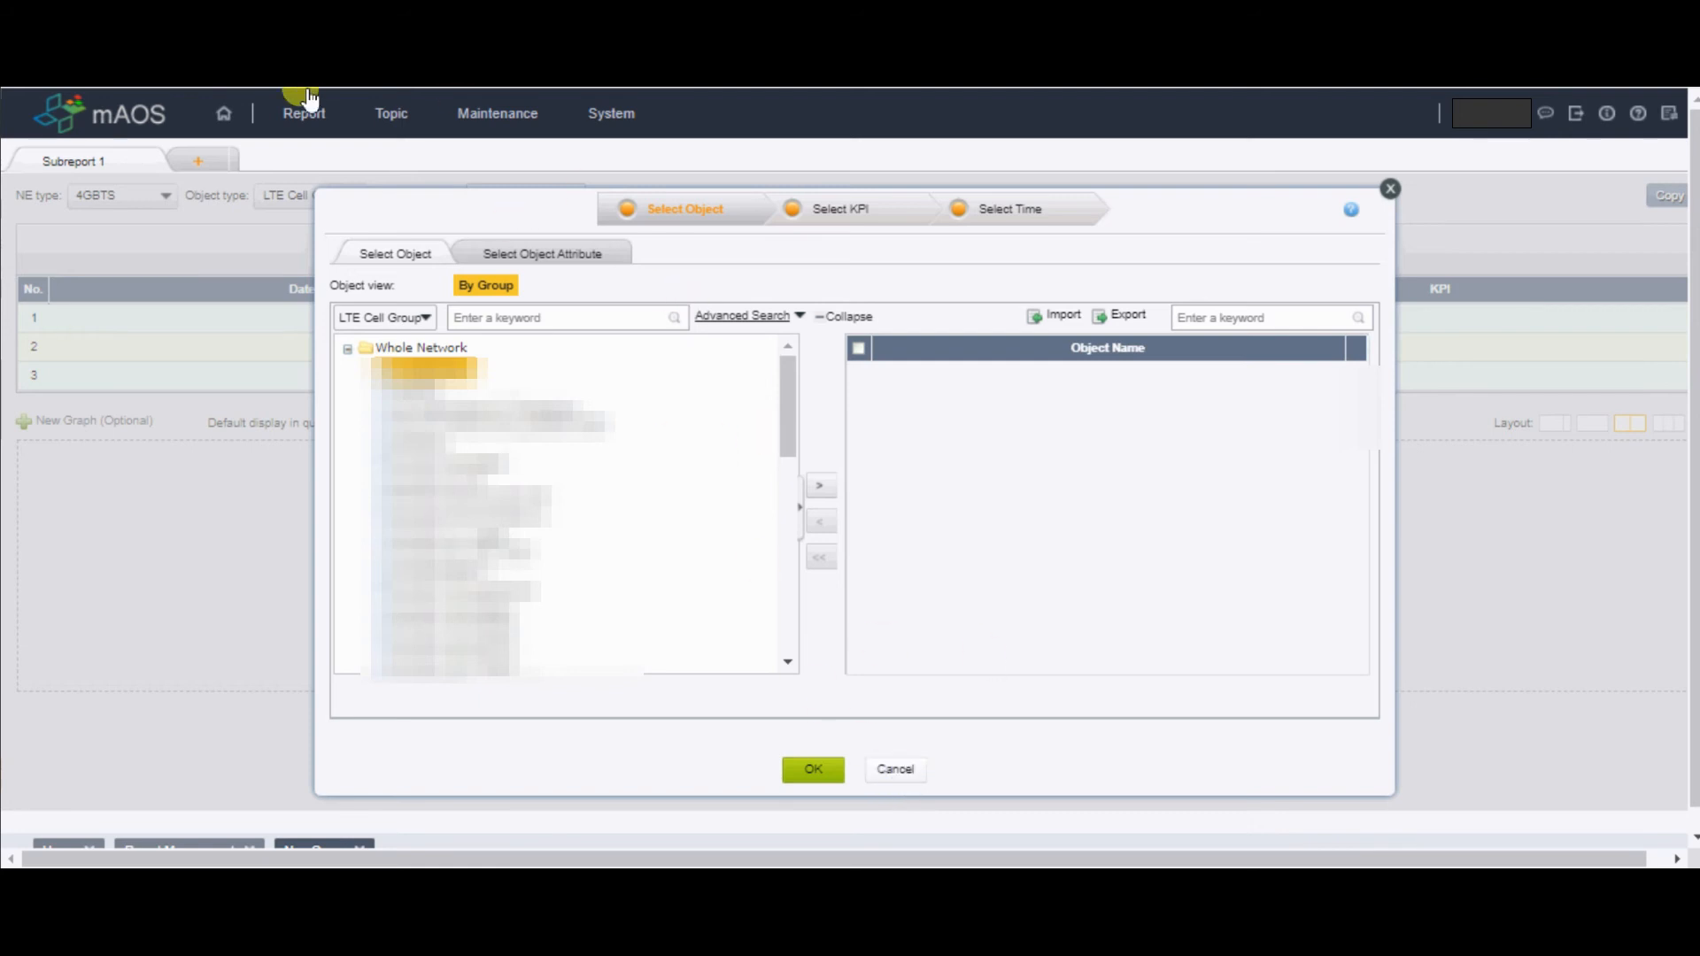
Go to Object Group Management and open a blank new object group form at its Name field.
mouse_move(324, 117)
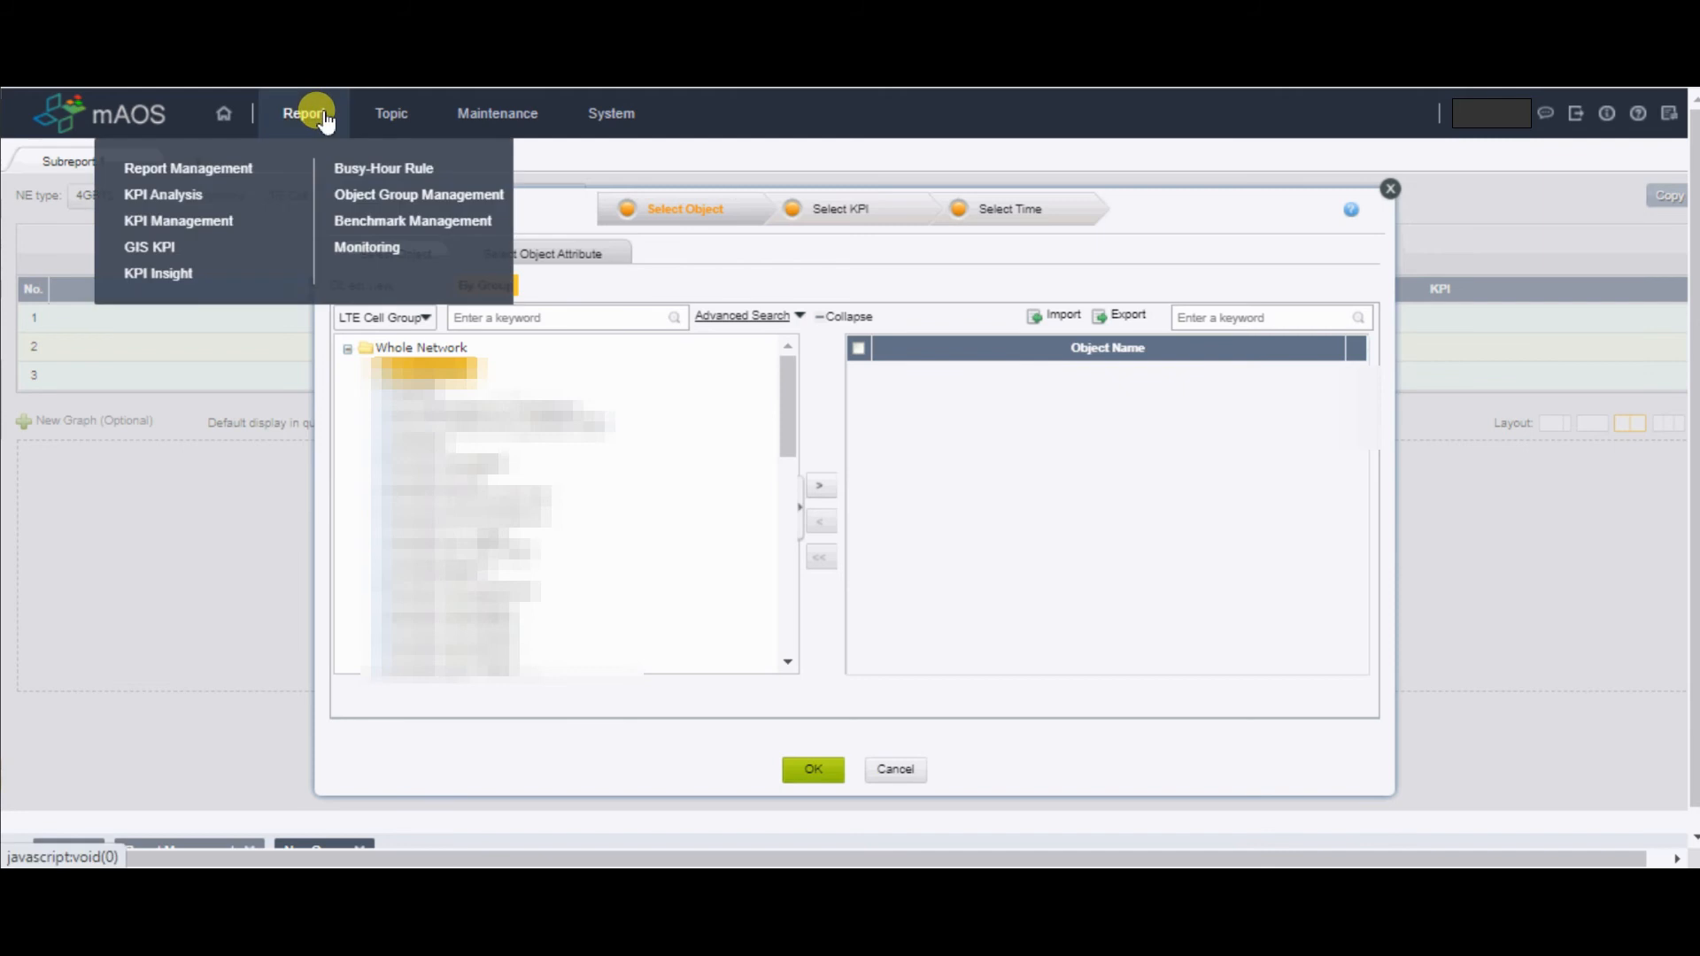
click(373, 196)
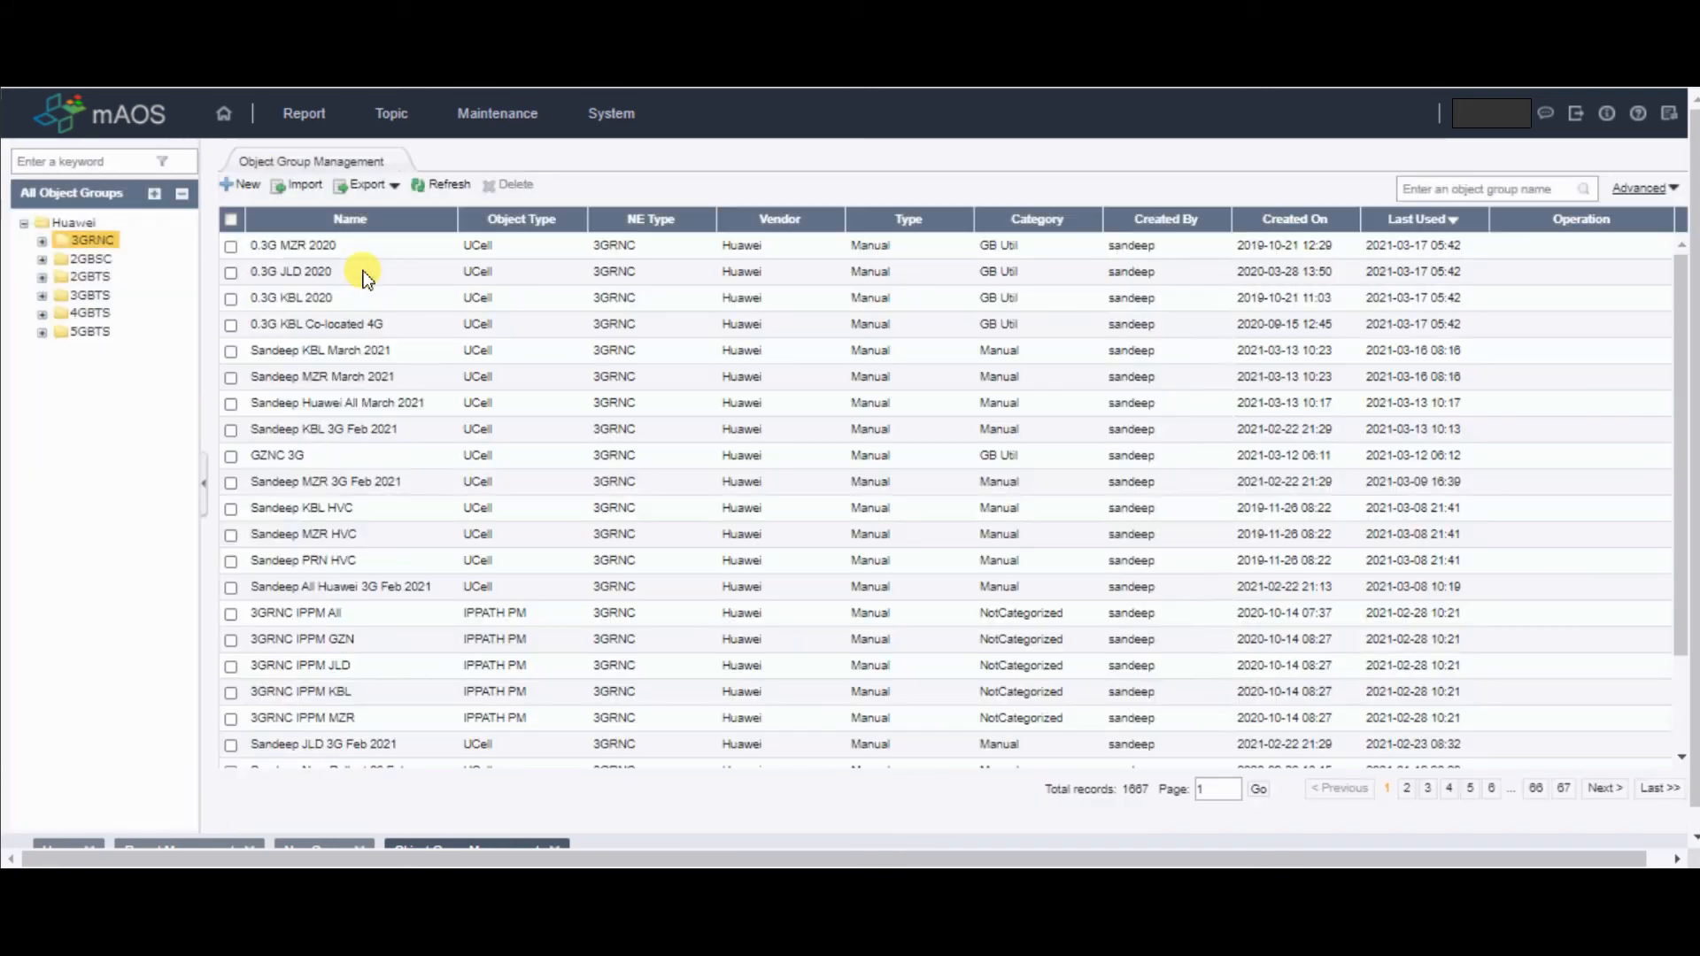
click(242, 184)
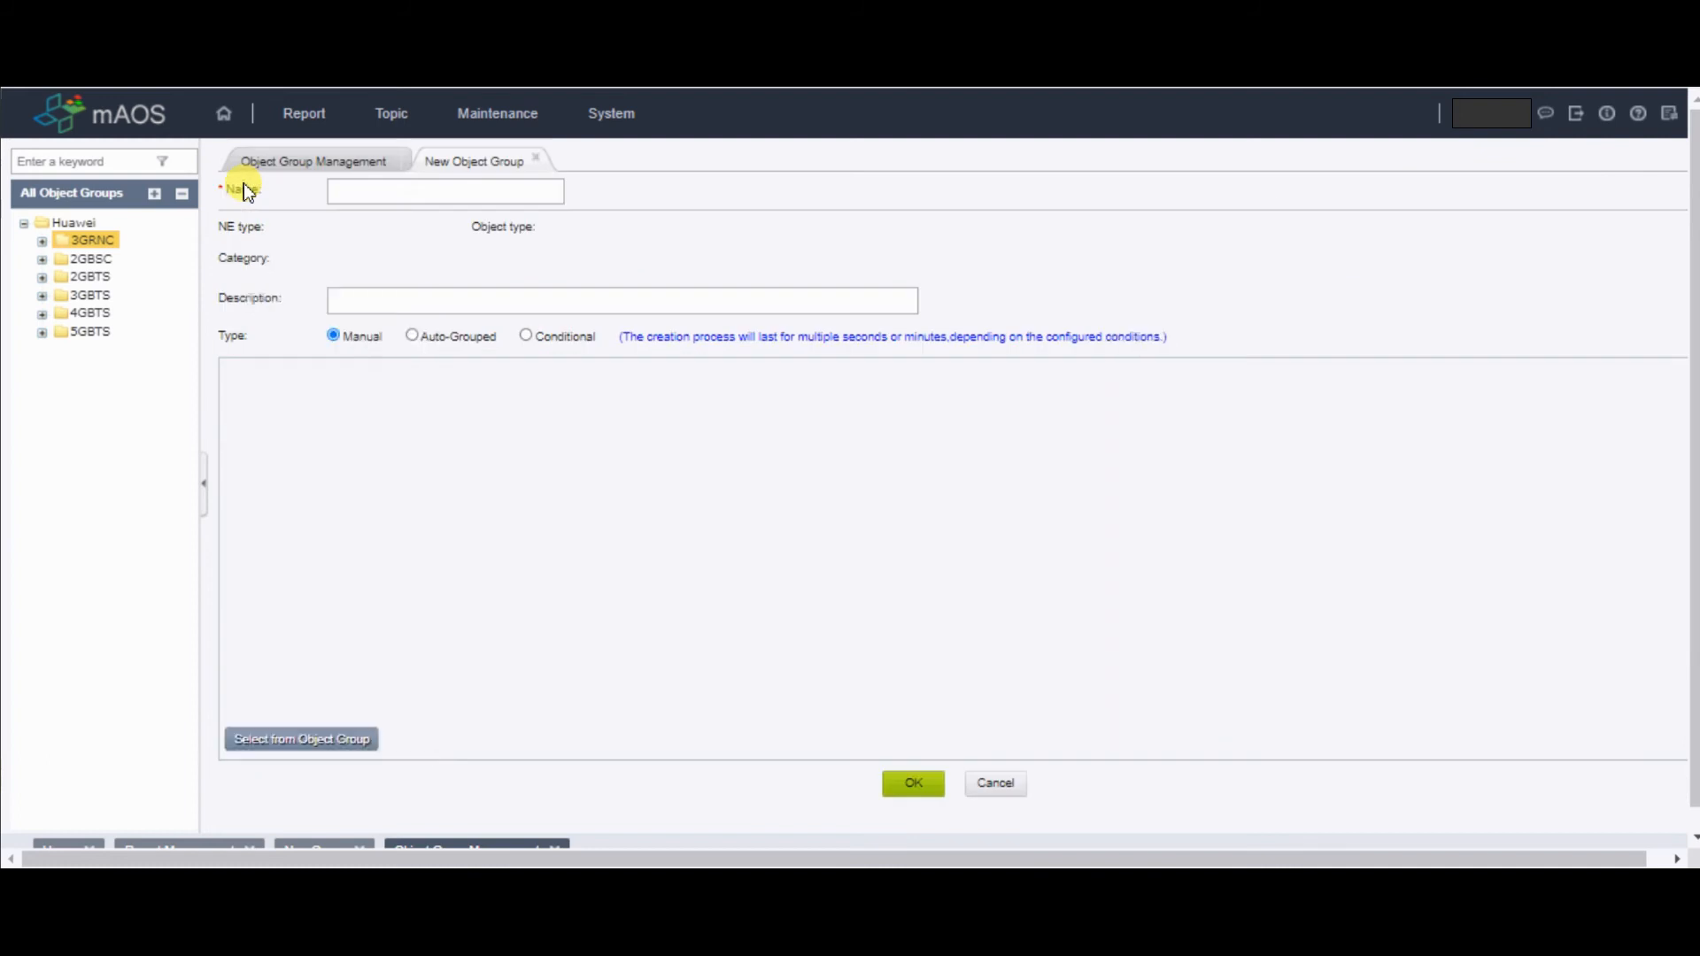
click(434, 193)
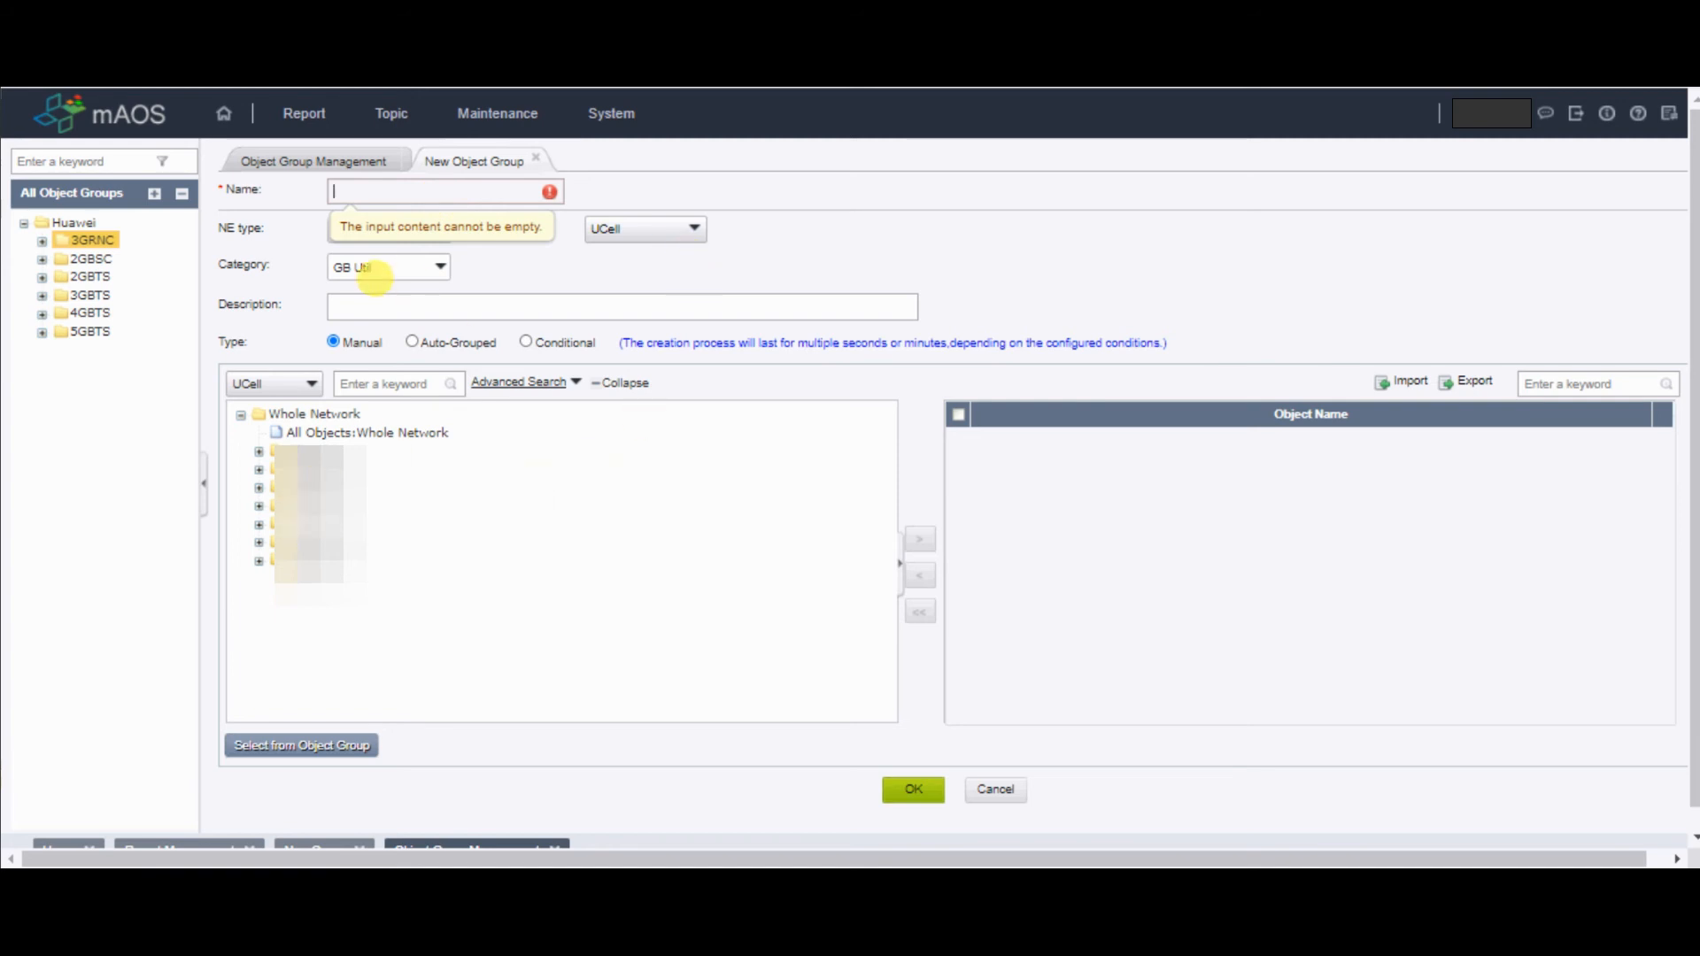
List the 4GBTS object groups, mark the first LTE Cell group and look at the export options.
click(103, 313)
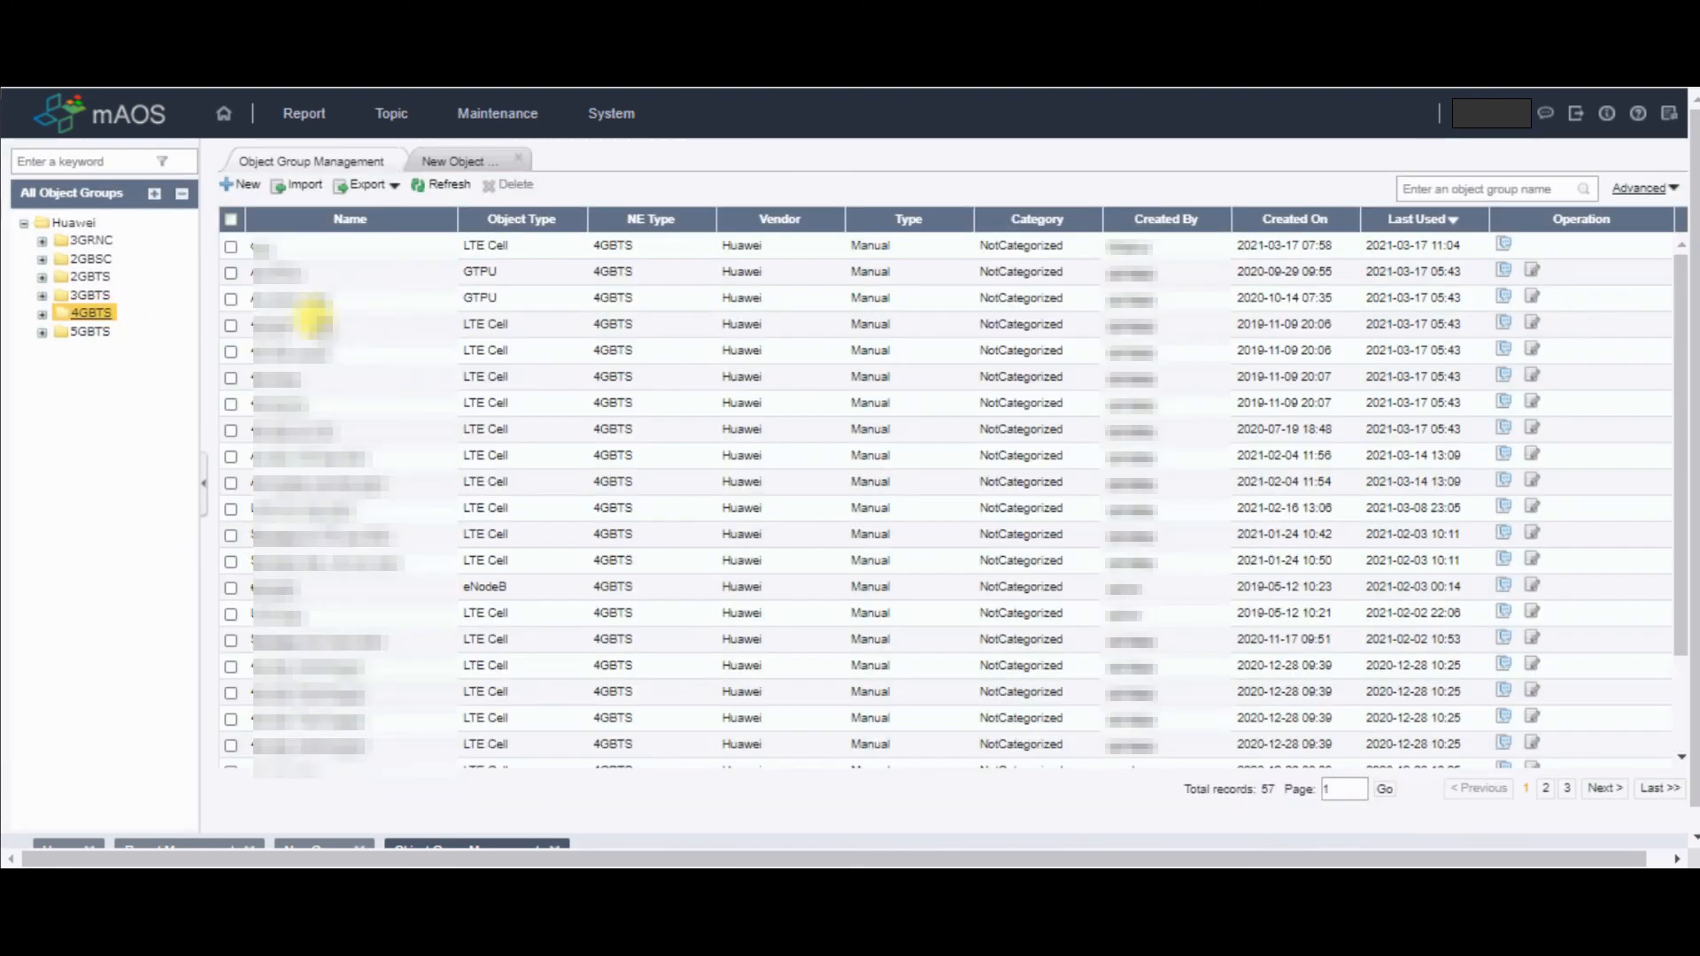
click(232, 248)
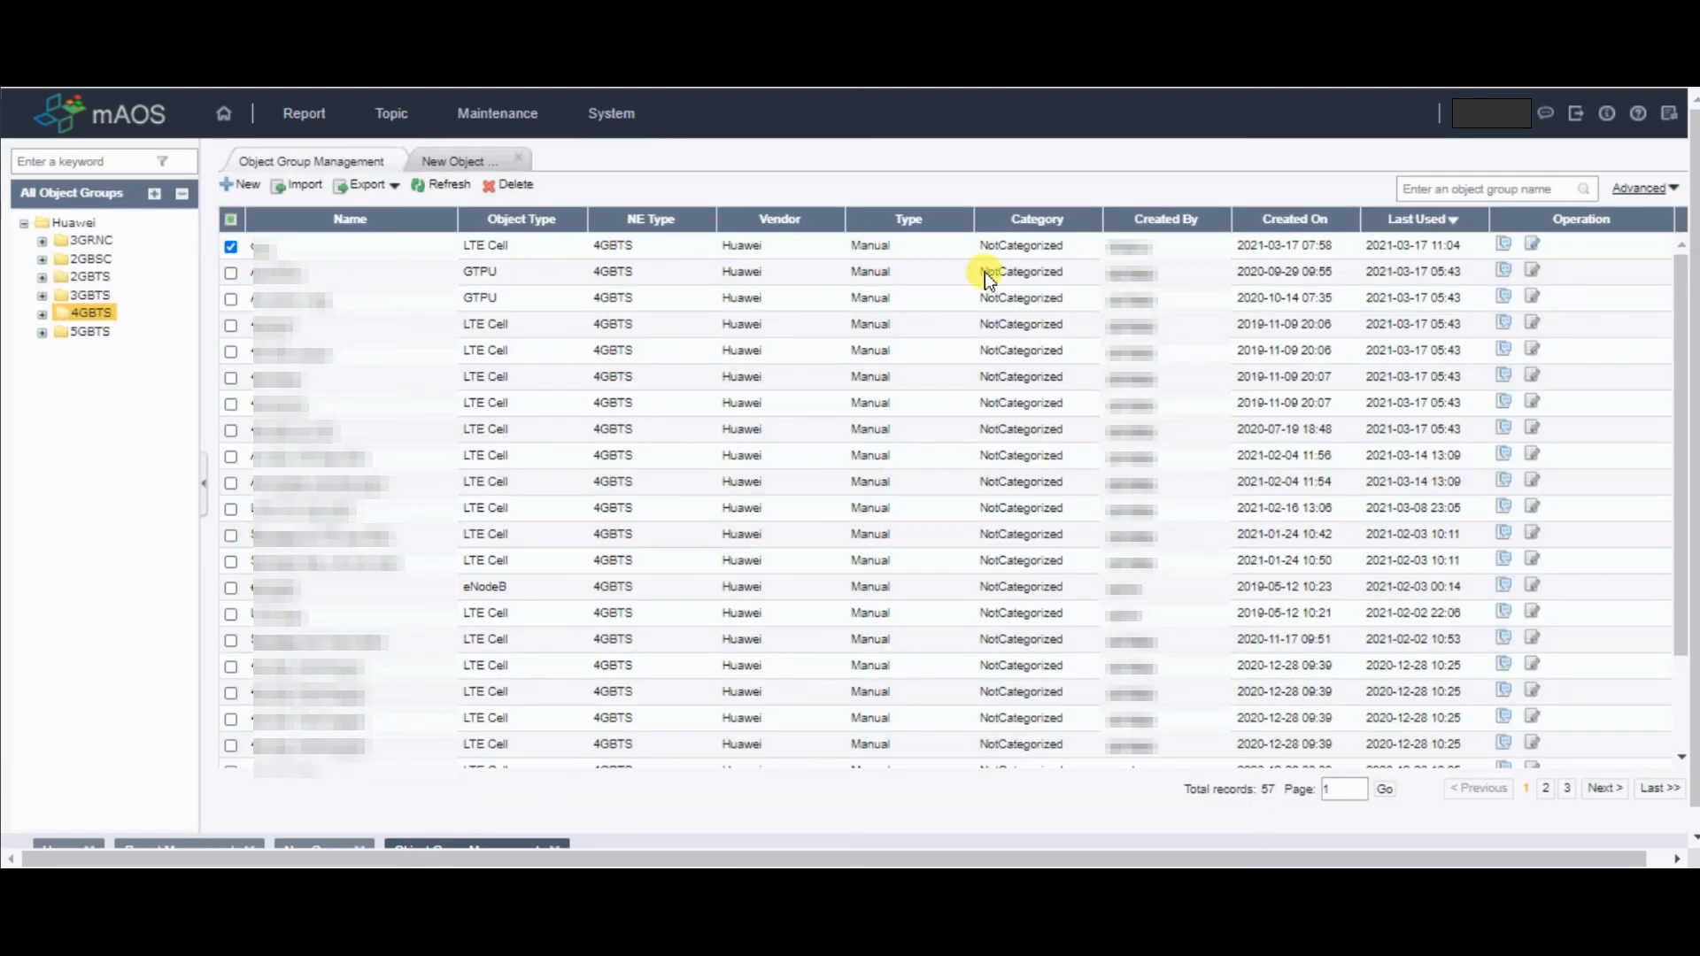
click(369, 193)
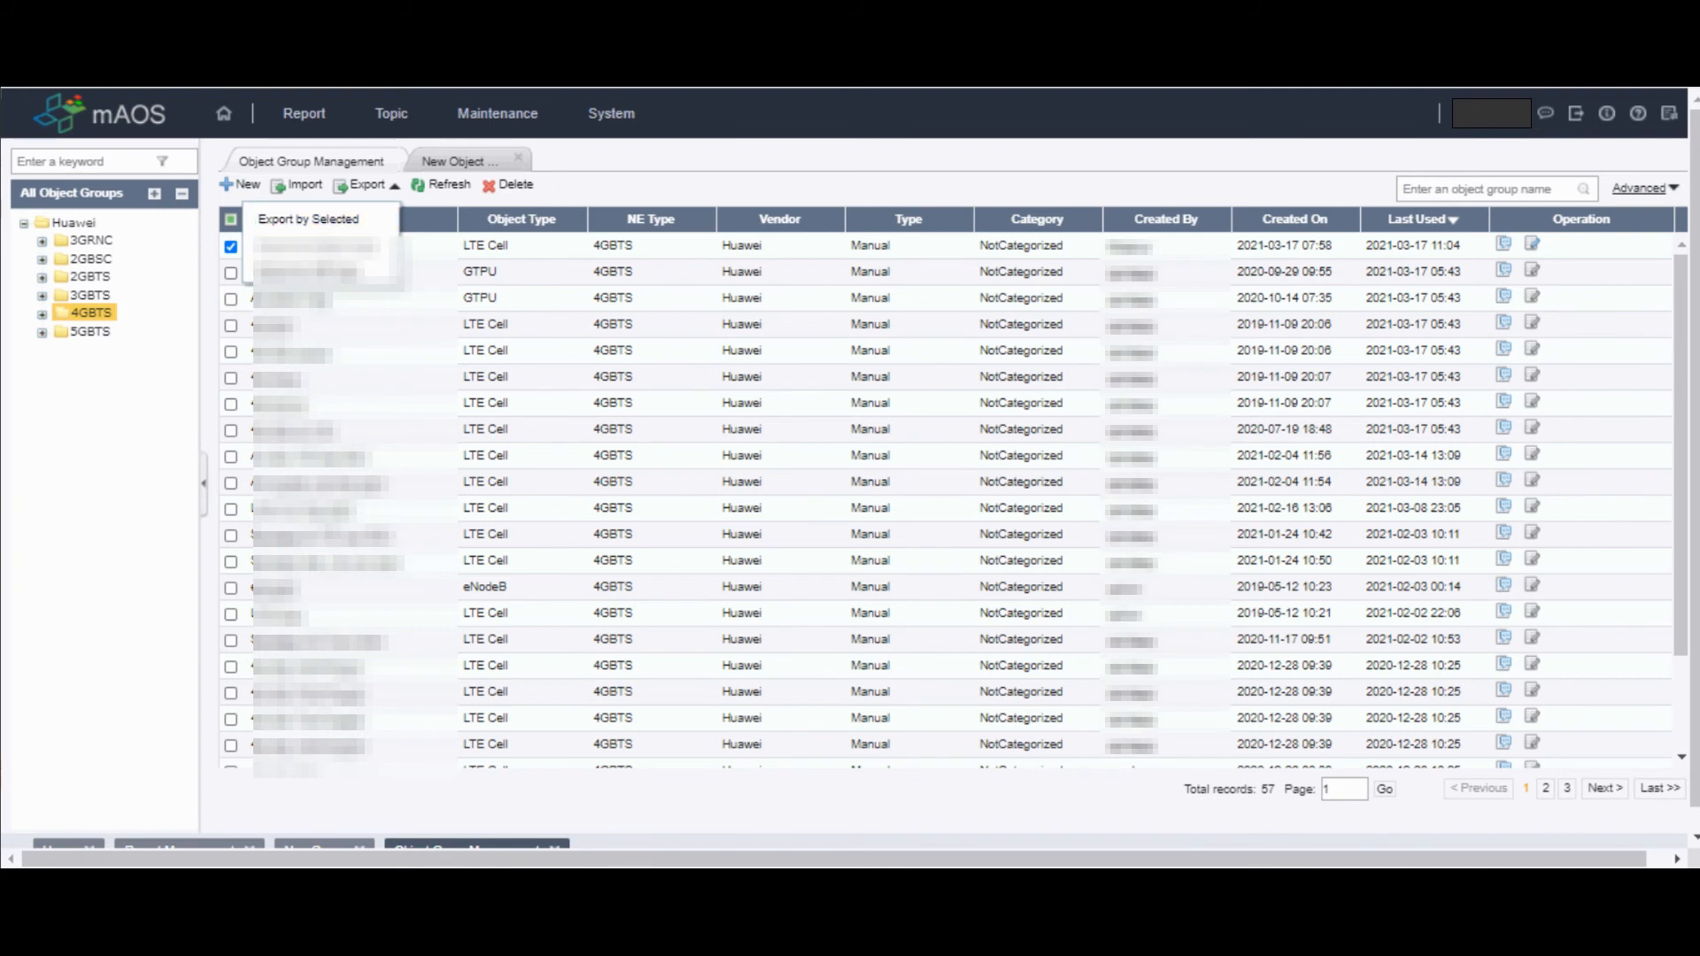
click(1283, 565)
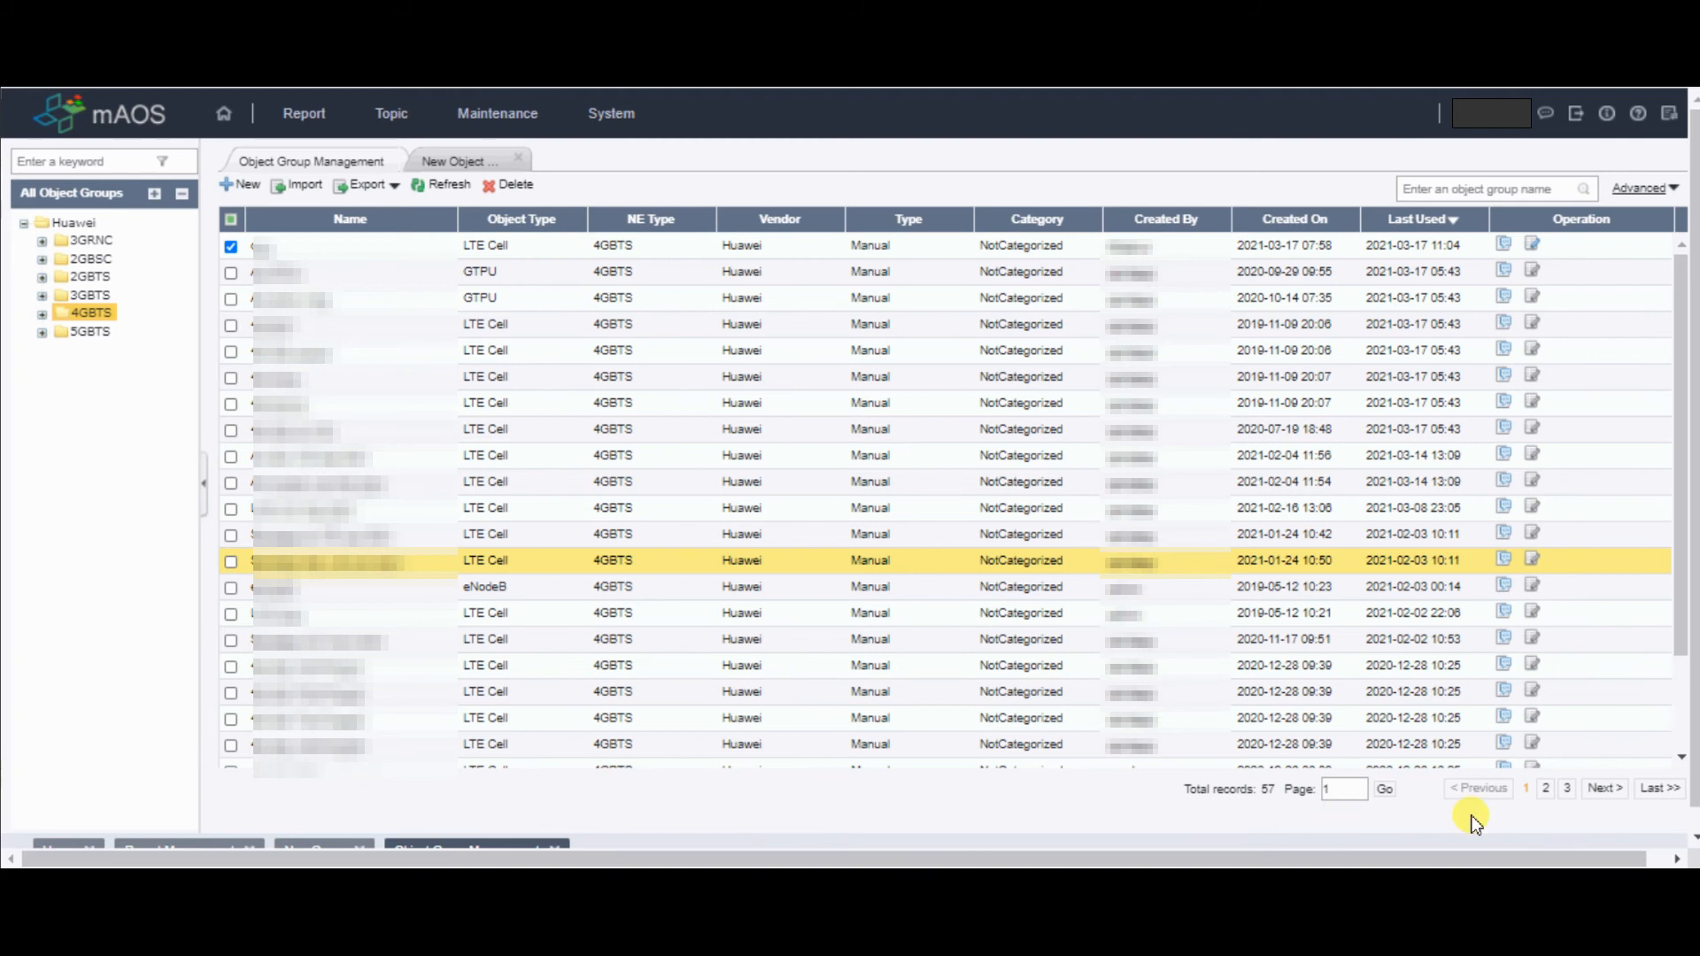
Switch to the exported 4GBTS@LTE Cell sheet in Excel and examine the Name(*) column and the headers from Name(*) to eNodeB Name(*).
mouse_move(1553, 815)
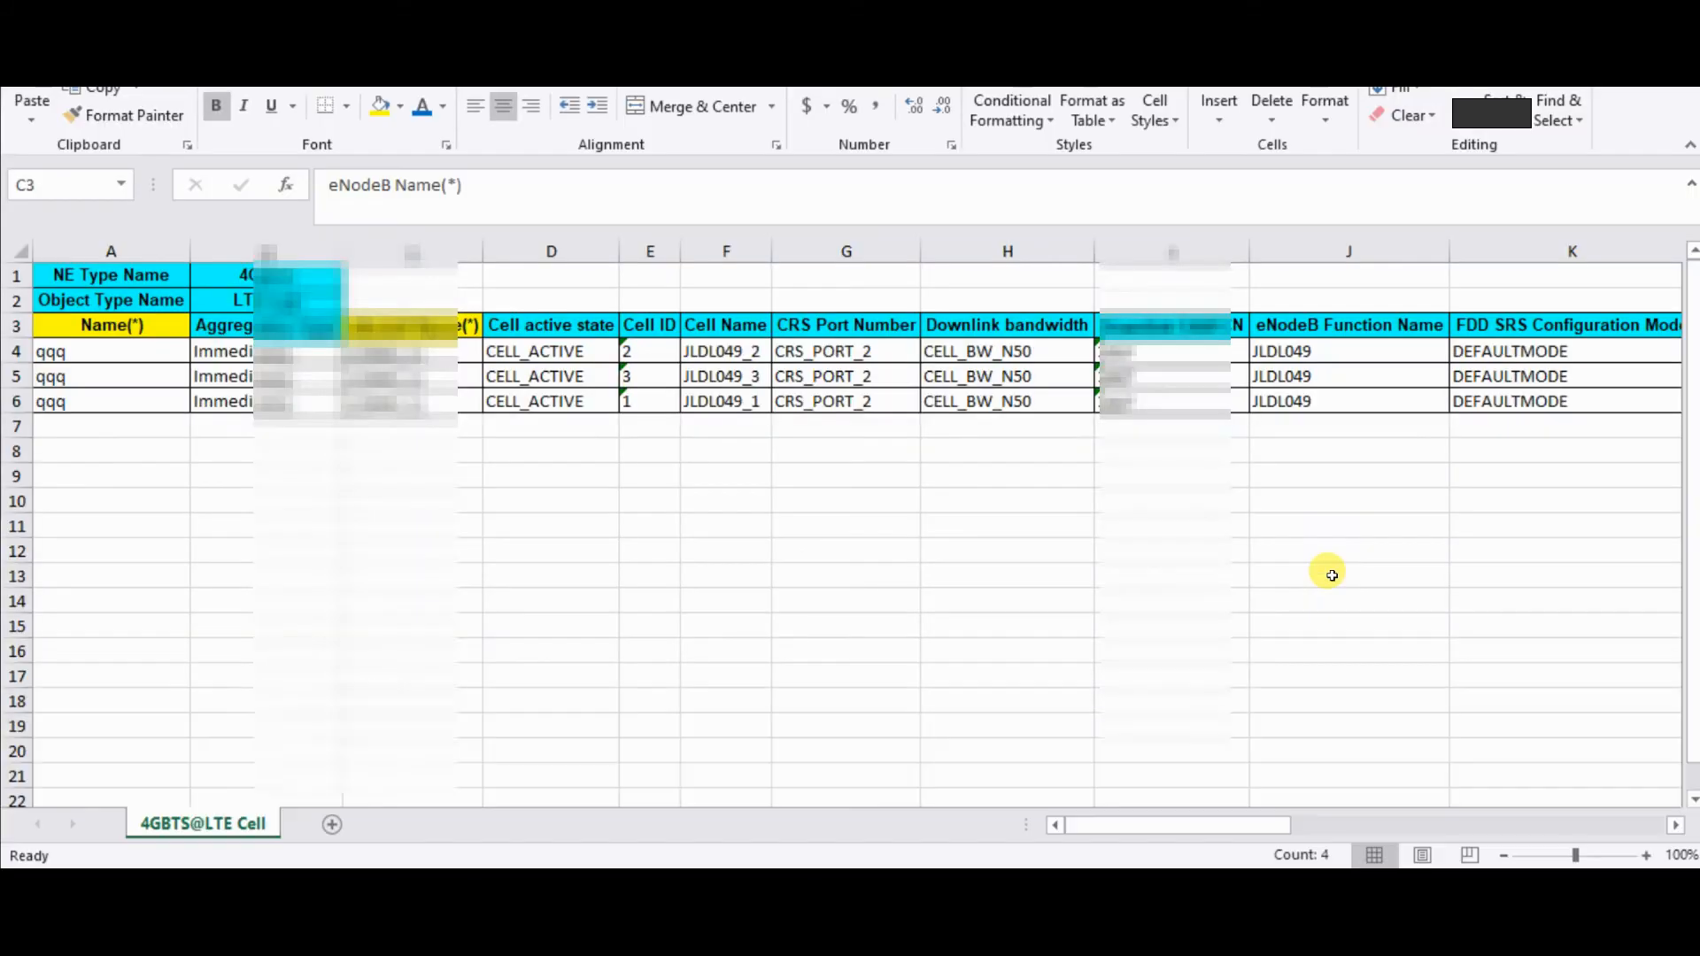
click(518, 471)
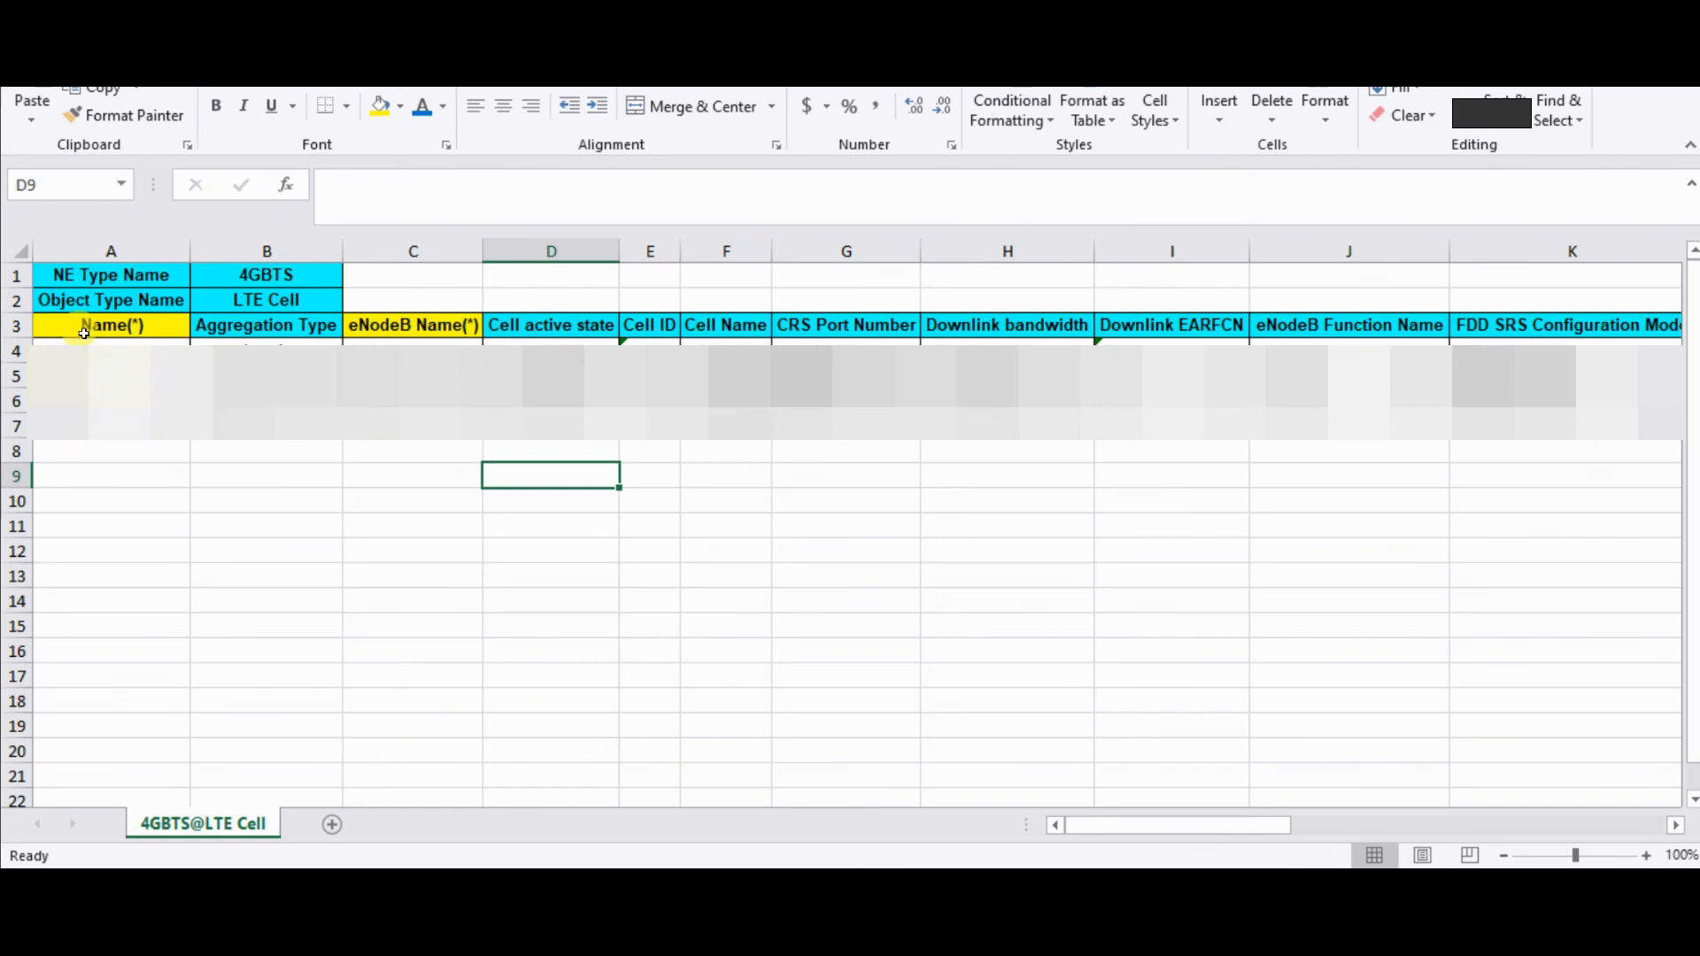
drag(115, 326, 120, 427)
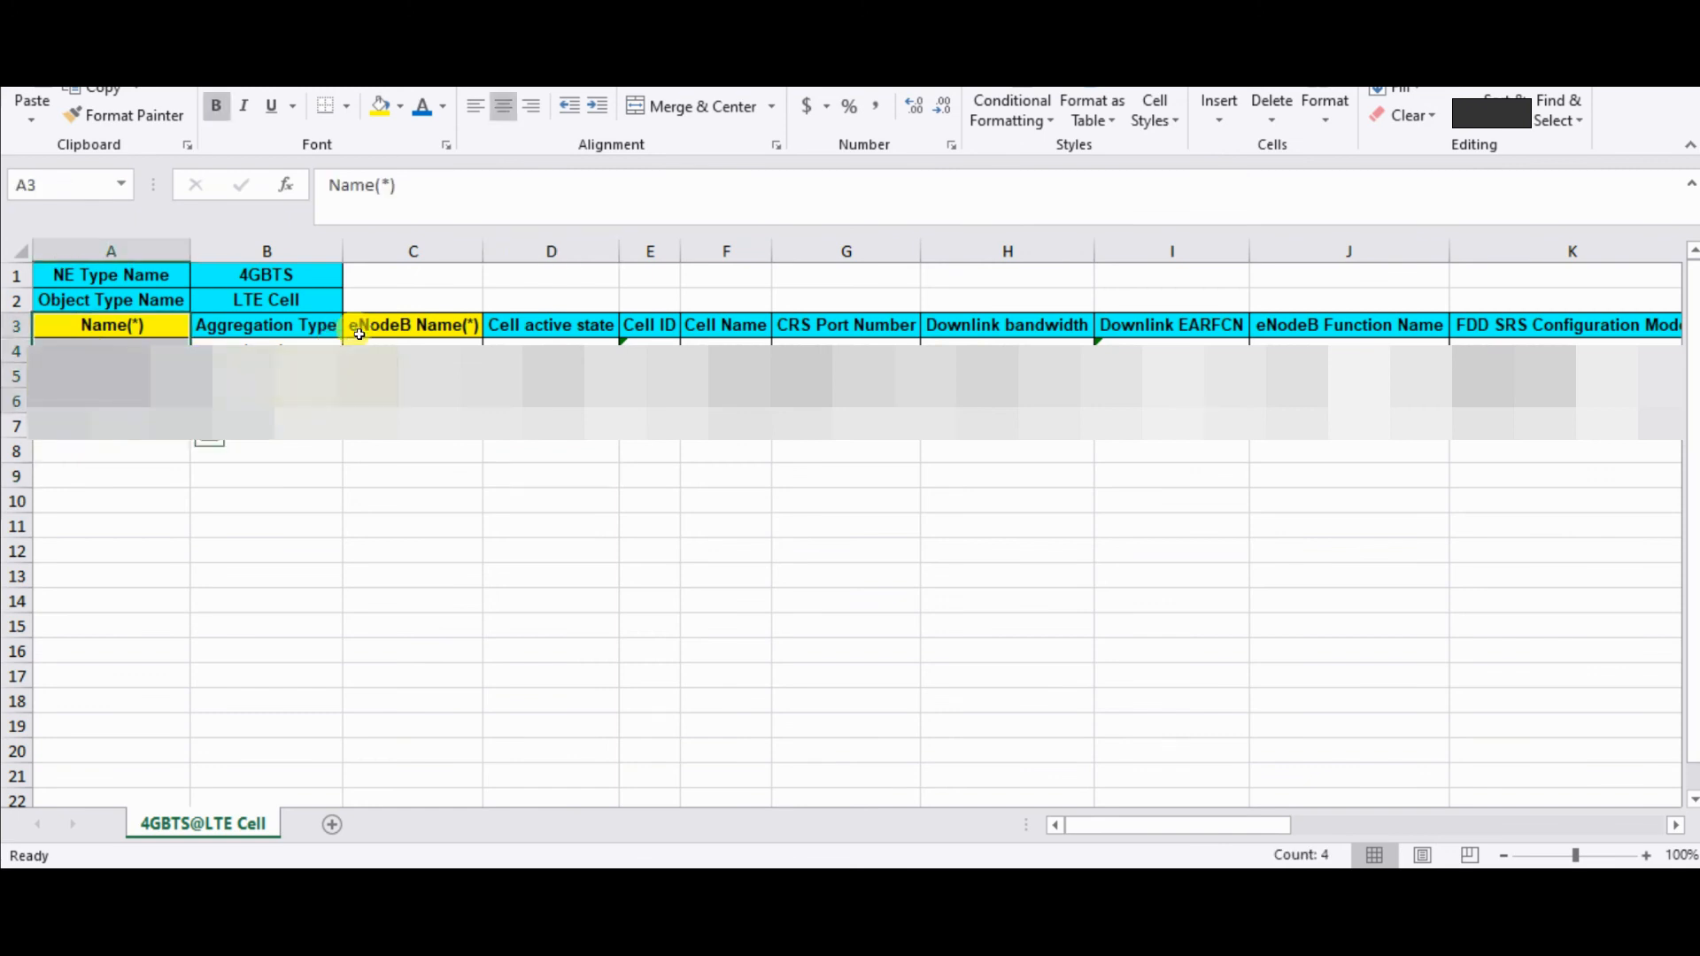
drag(354, 328, 133, 325)
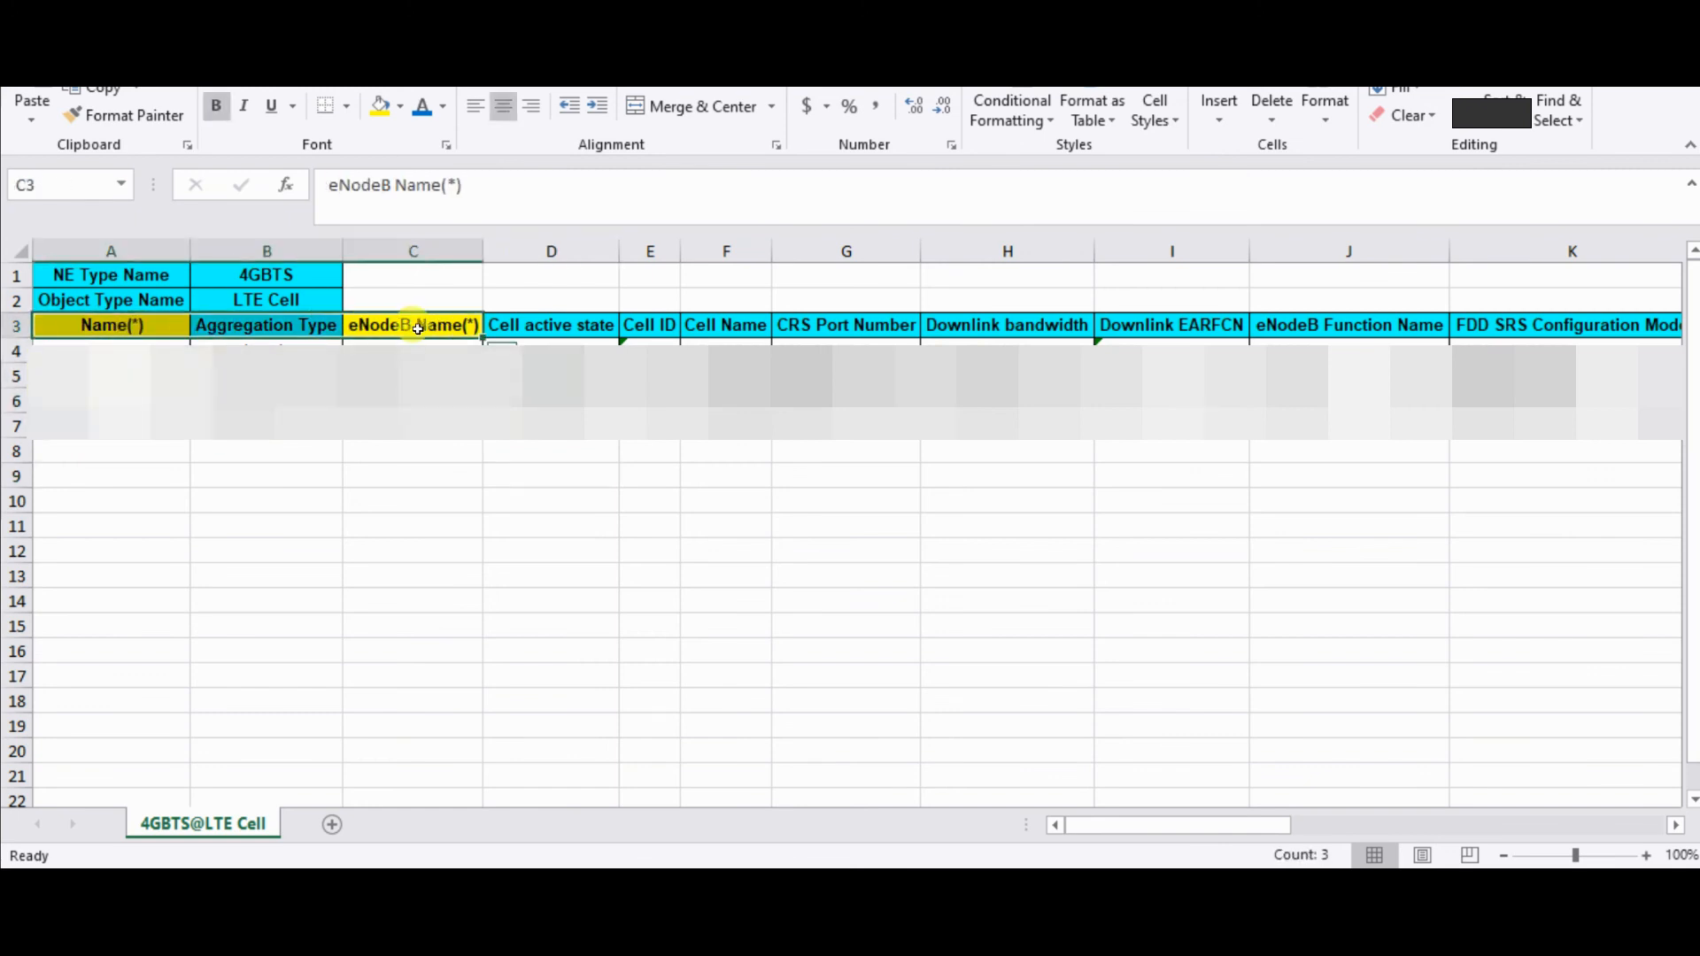
Compare the highlighted Name(*) and eNodeB Name(*) header cells in row 3 of the template.
key(Home)
click(460, 332)
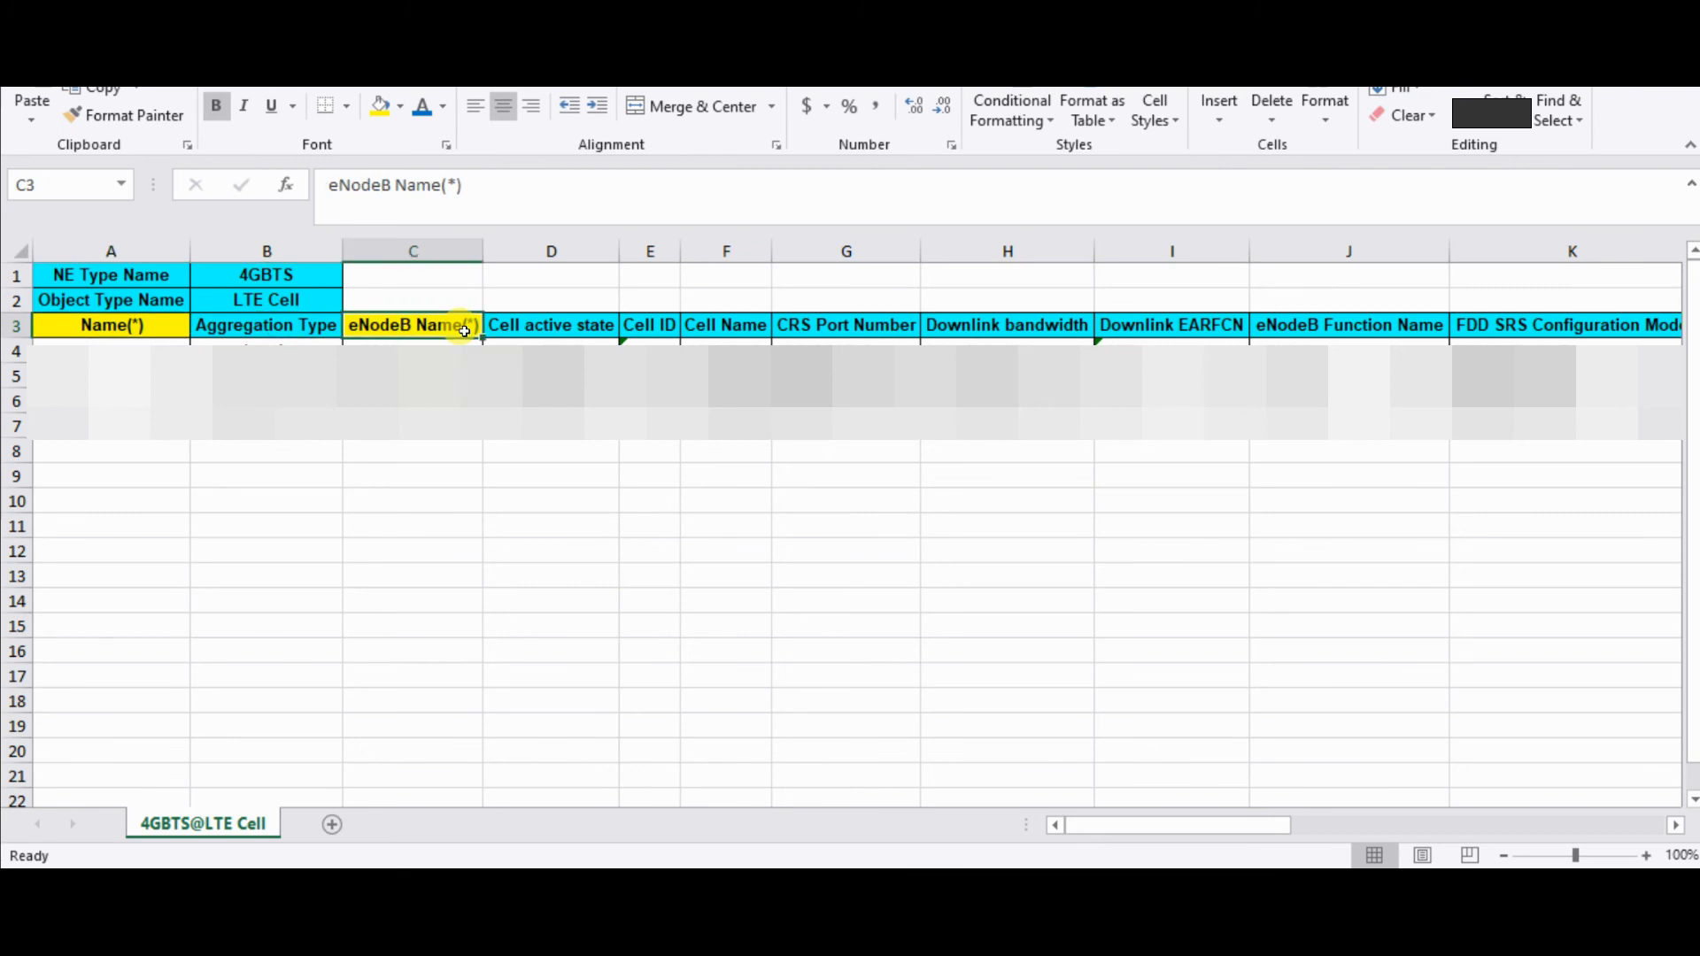
click(133, 328)
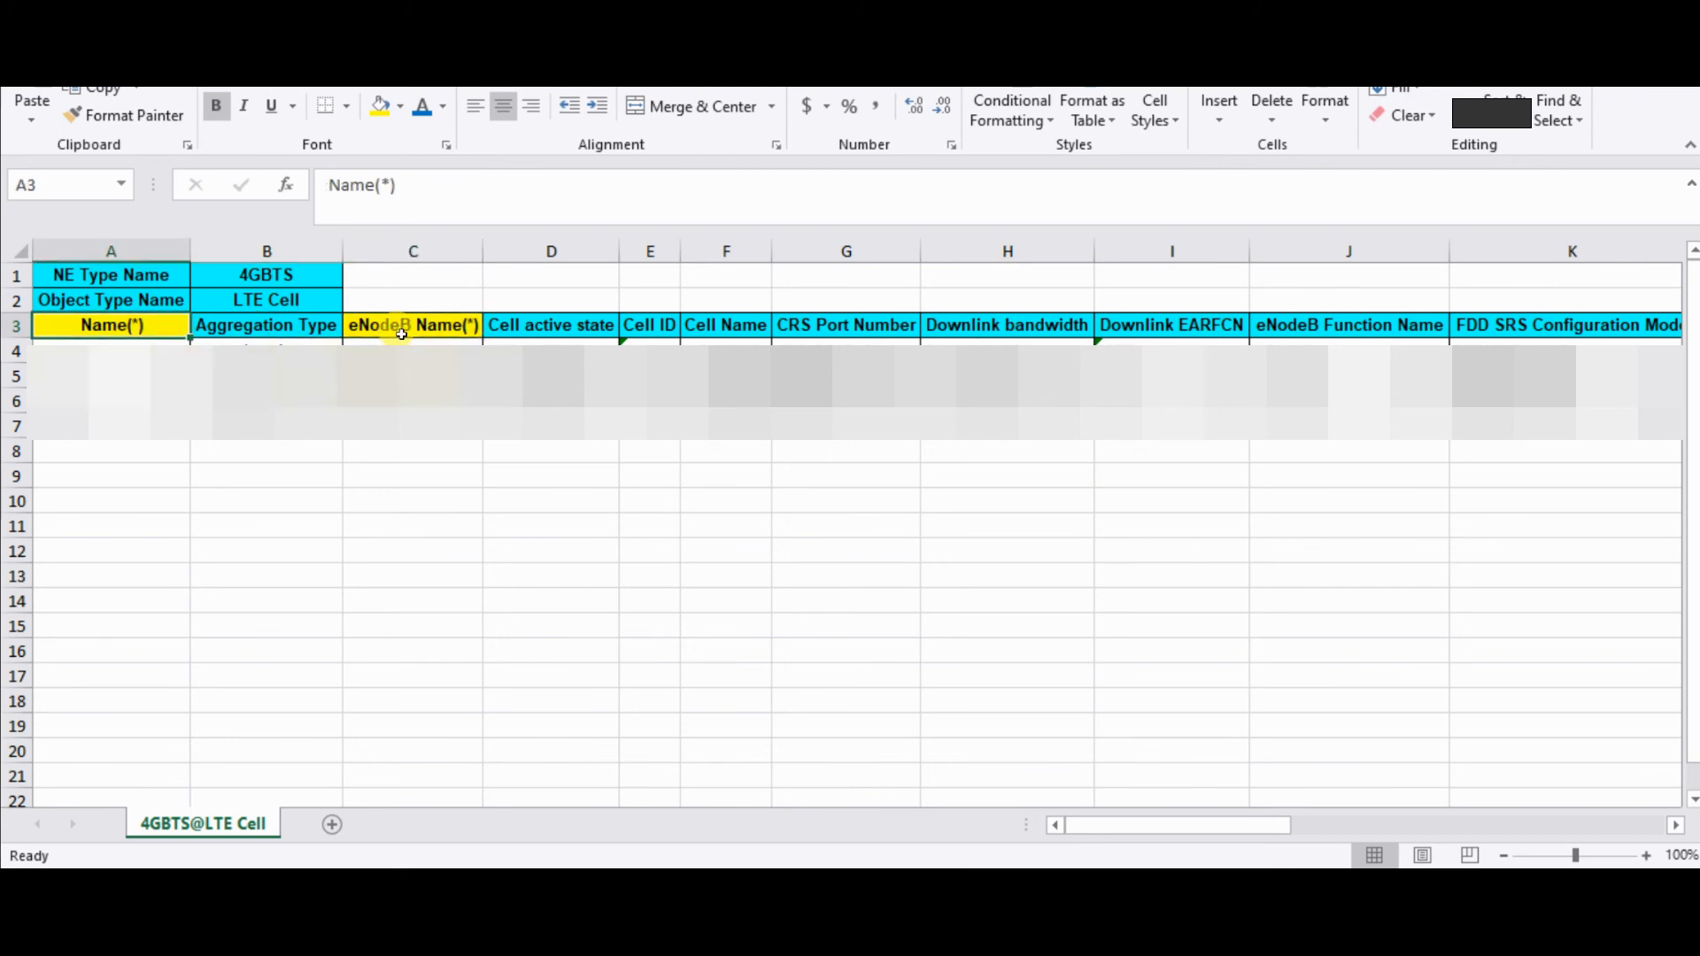
click(394, 328)
click(131, 332)
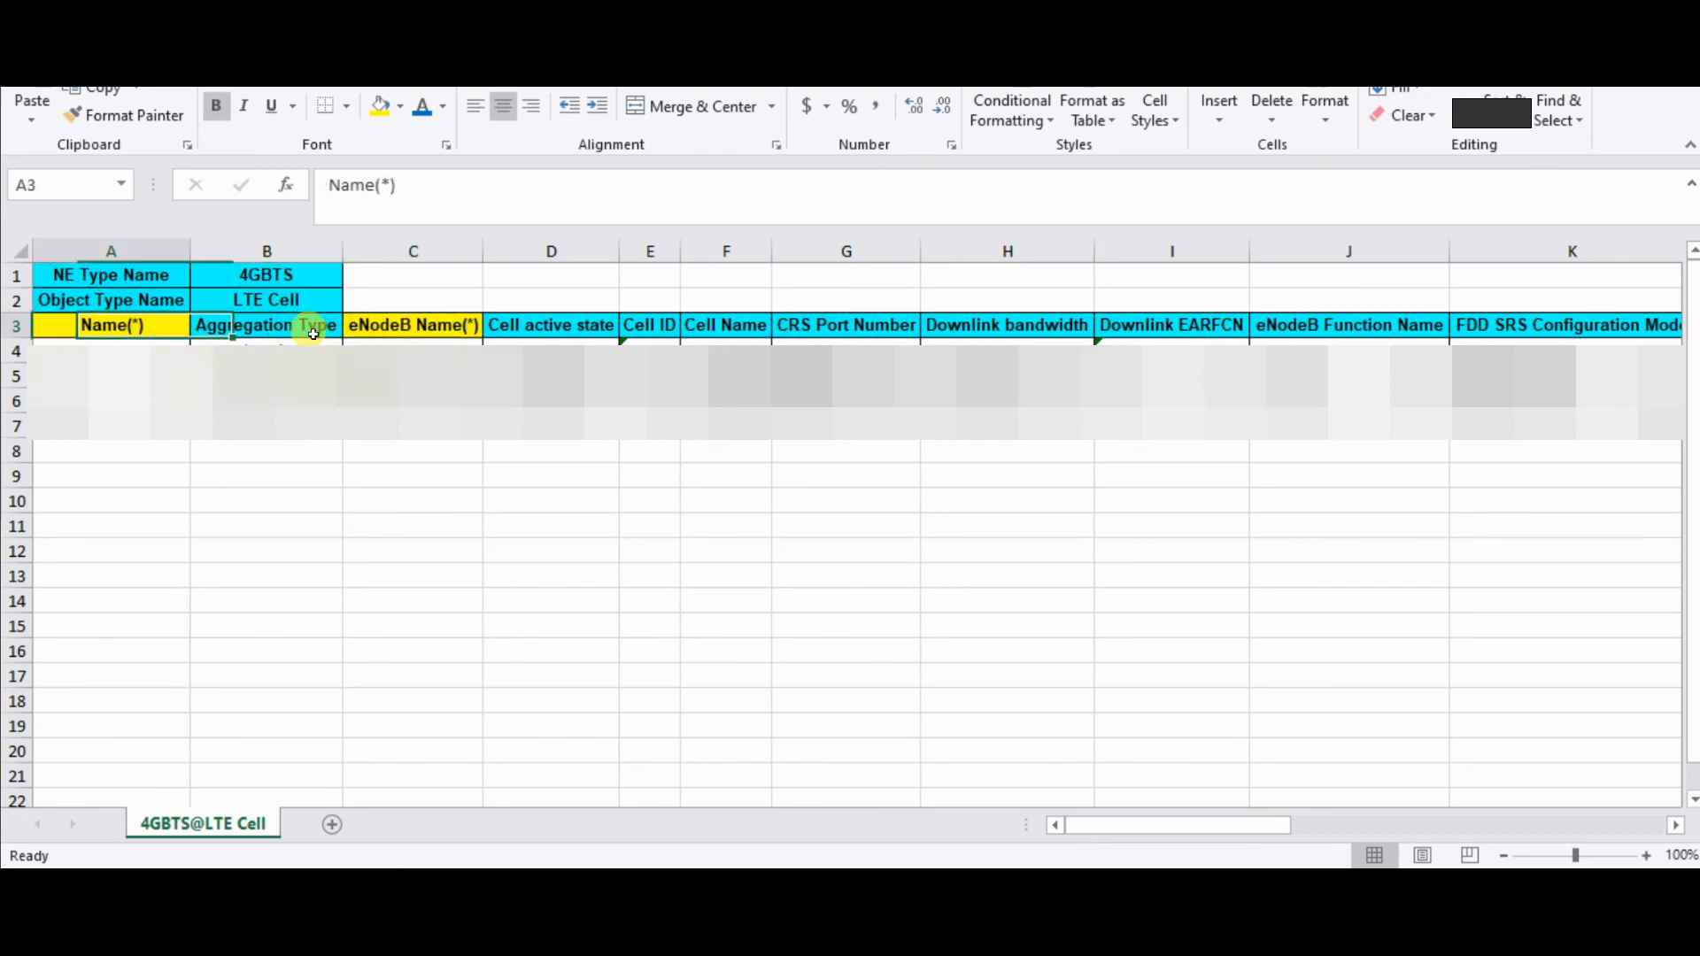
click(434, 330)
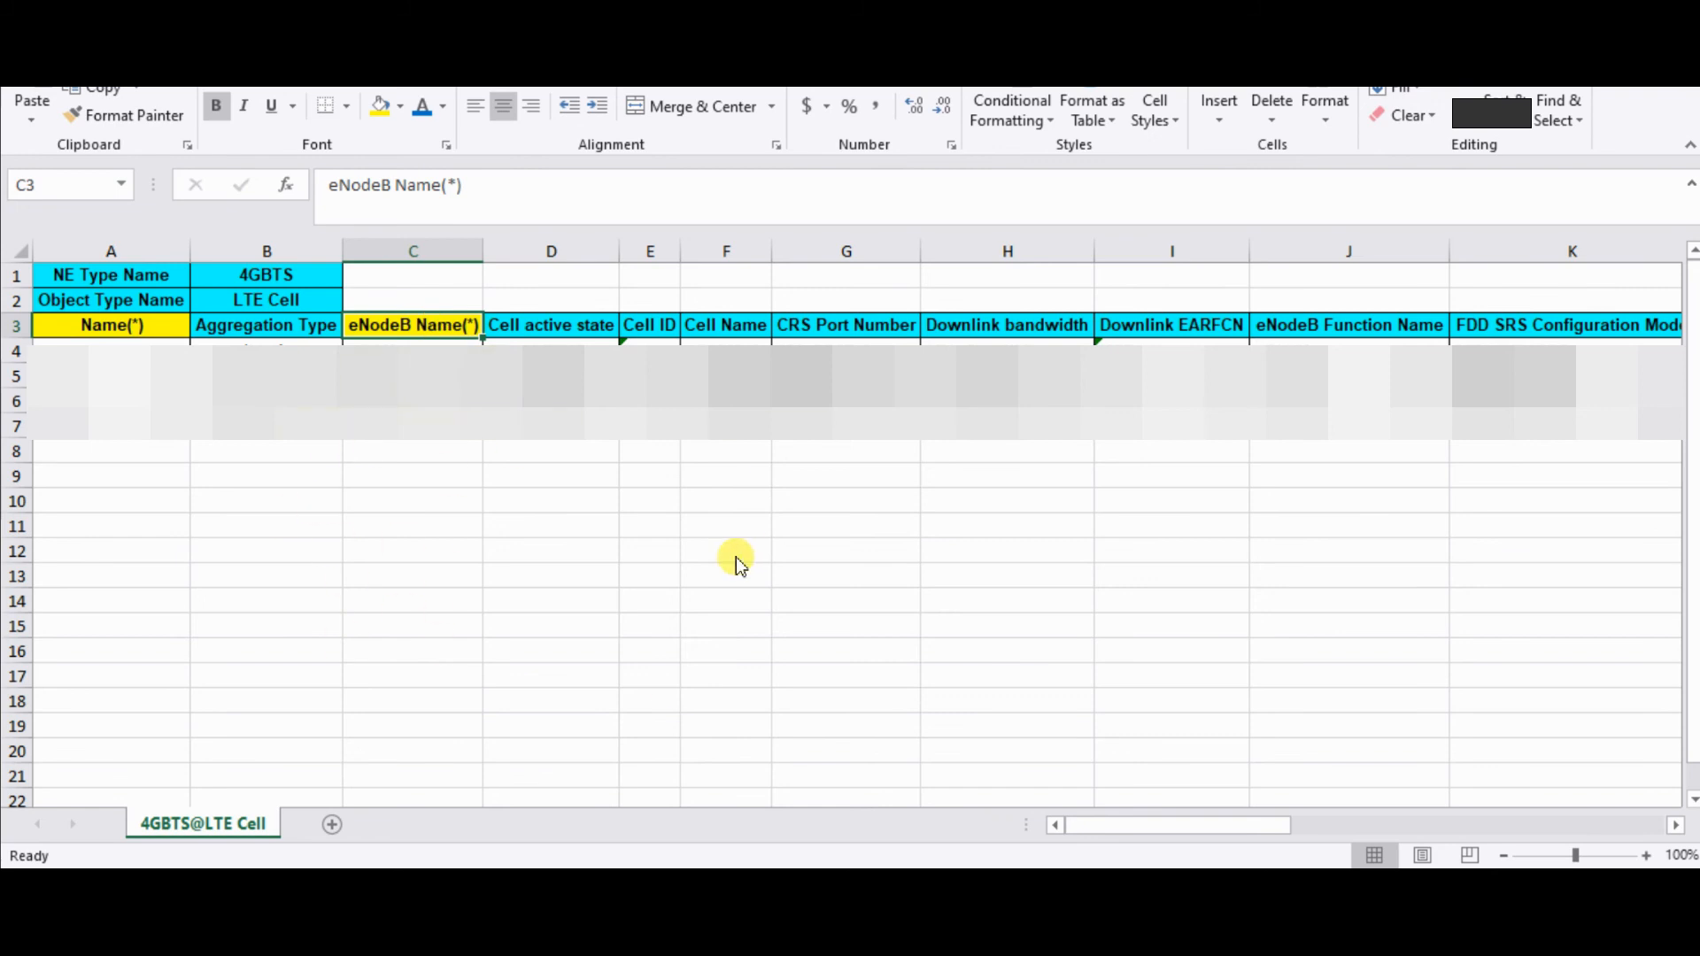
Return to mAOS, deselect the qqq group in the list and name the new object group aaaaa.
key(alt+Tab)
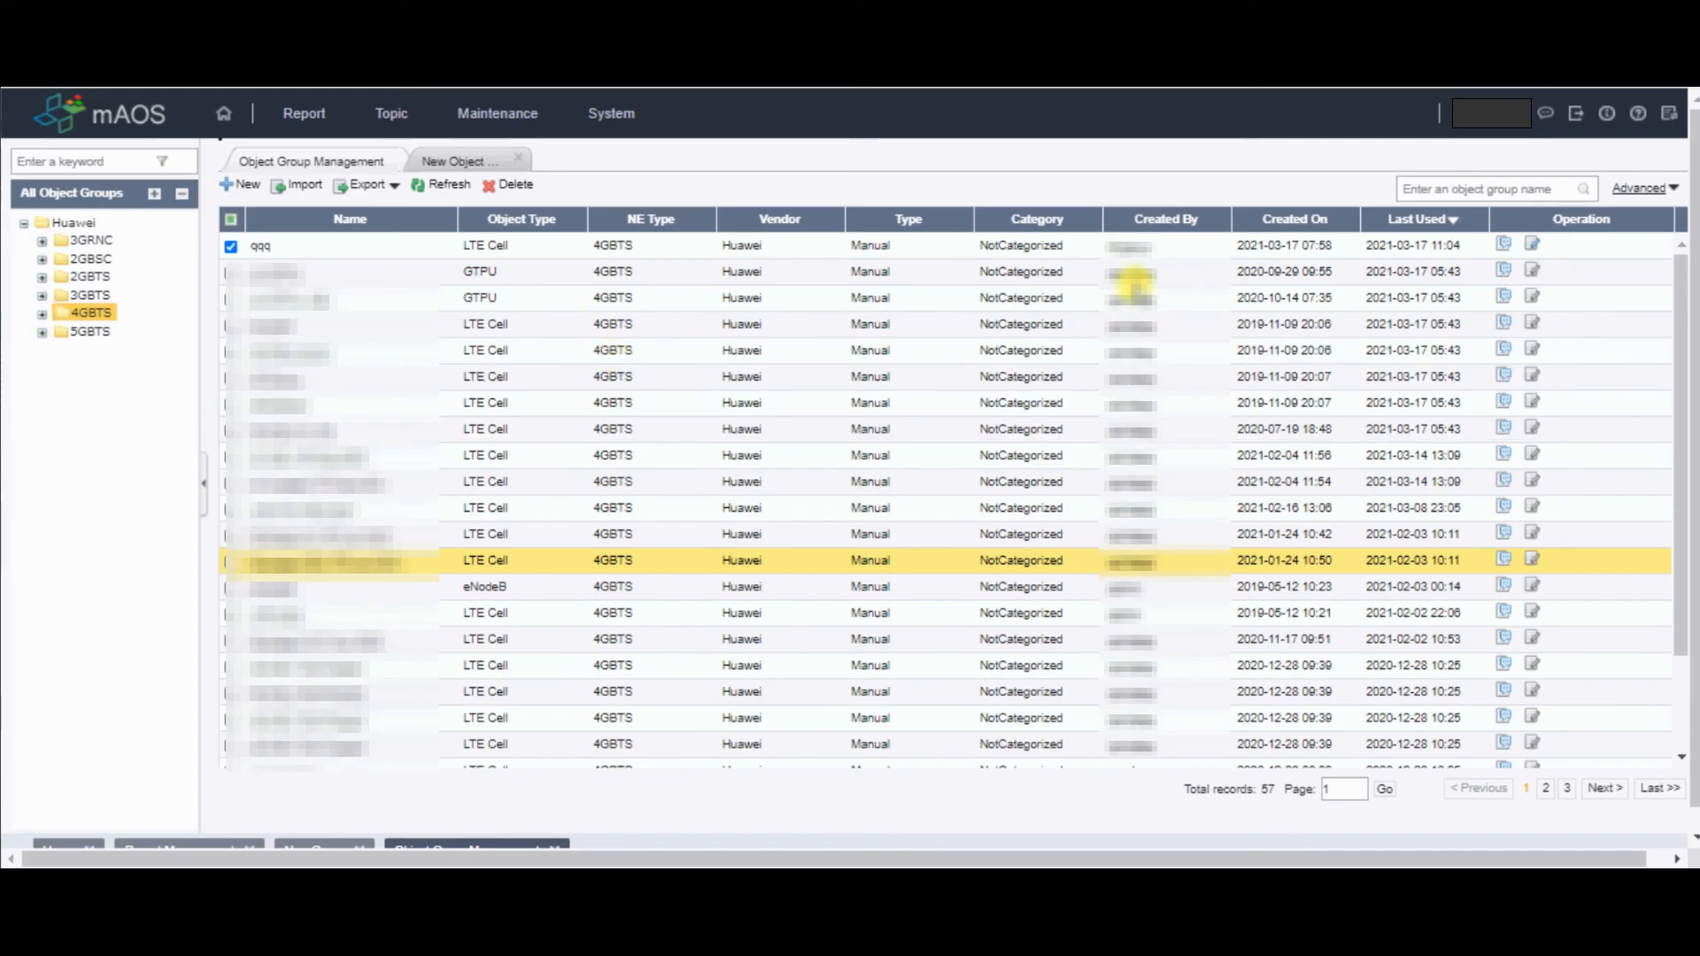
click(231, 248)
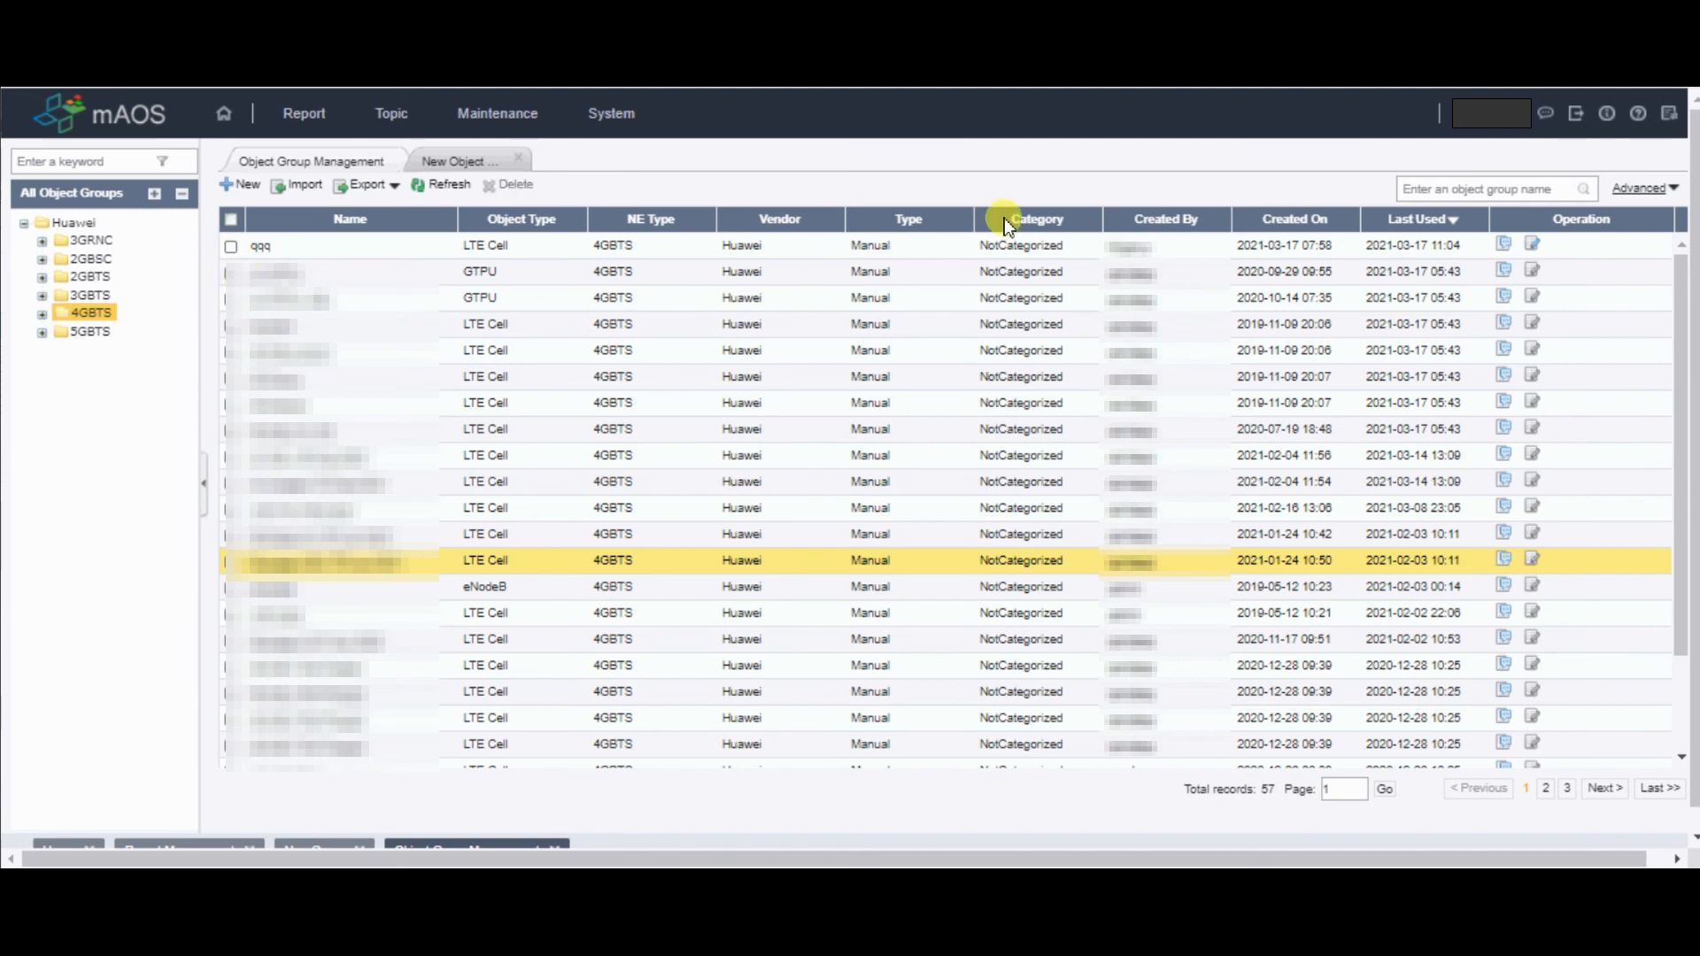
click(454, 163)
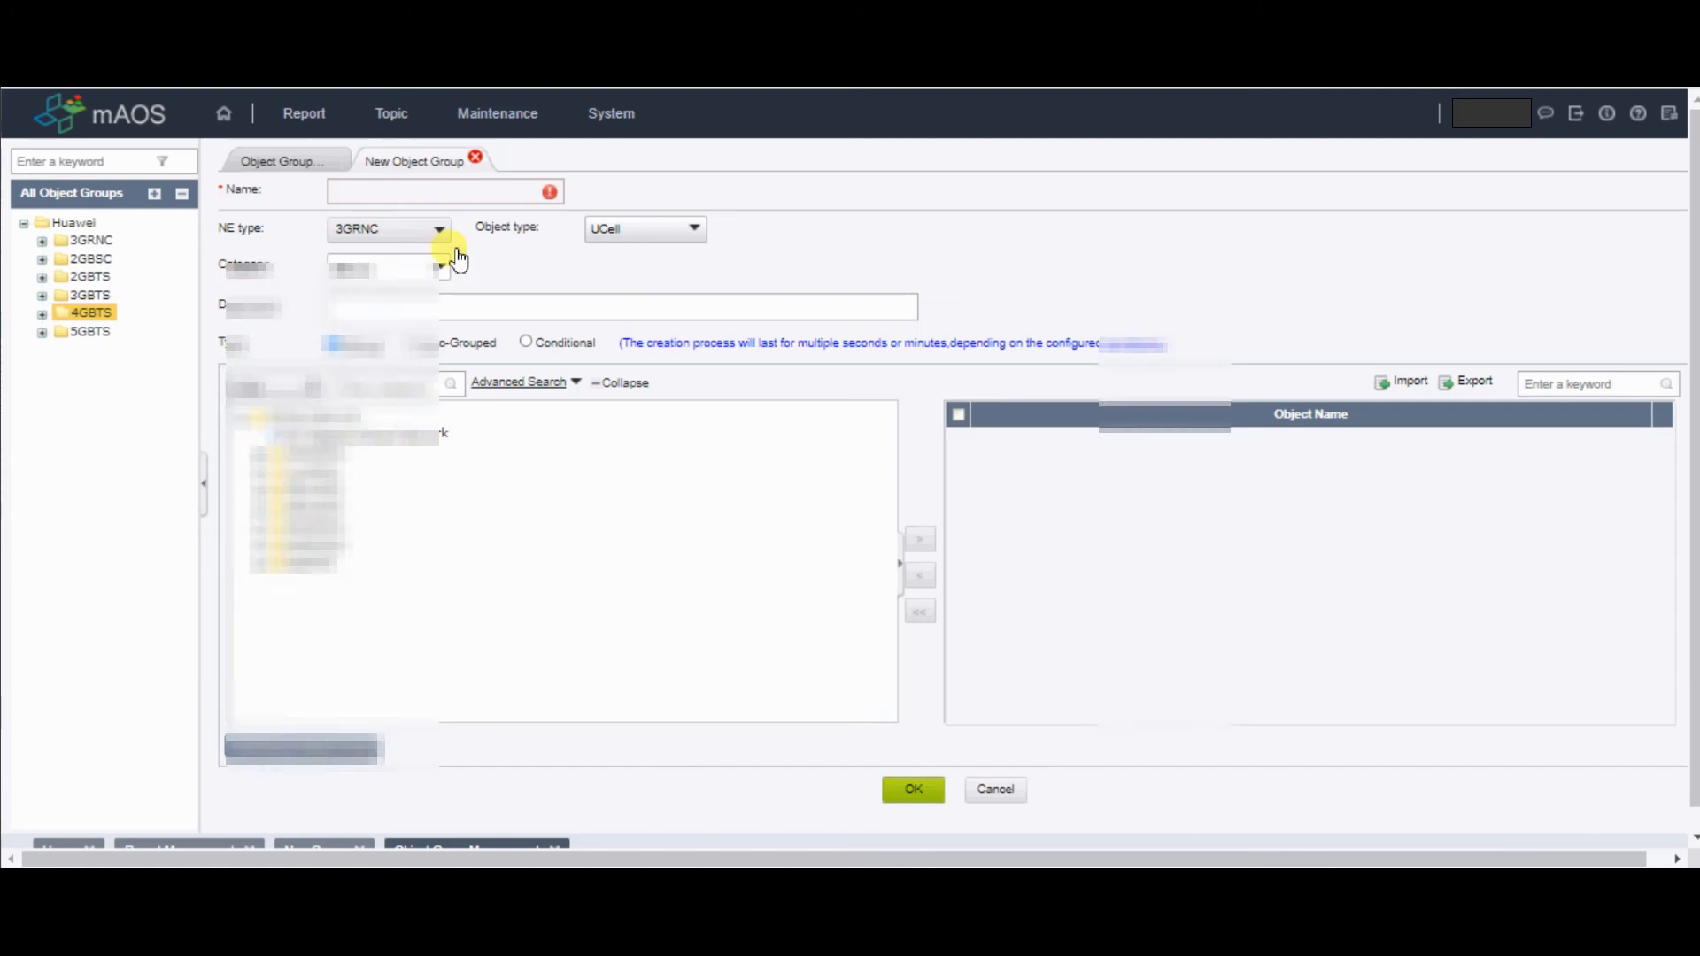
click(387, 197)
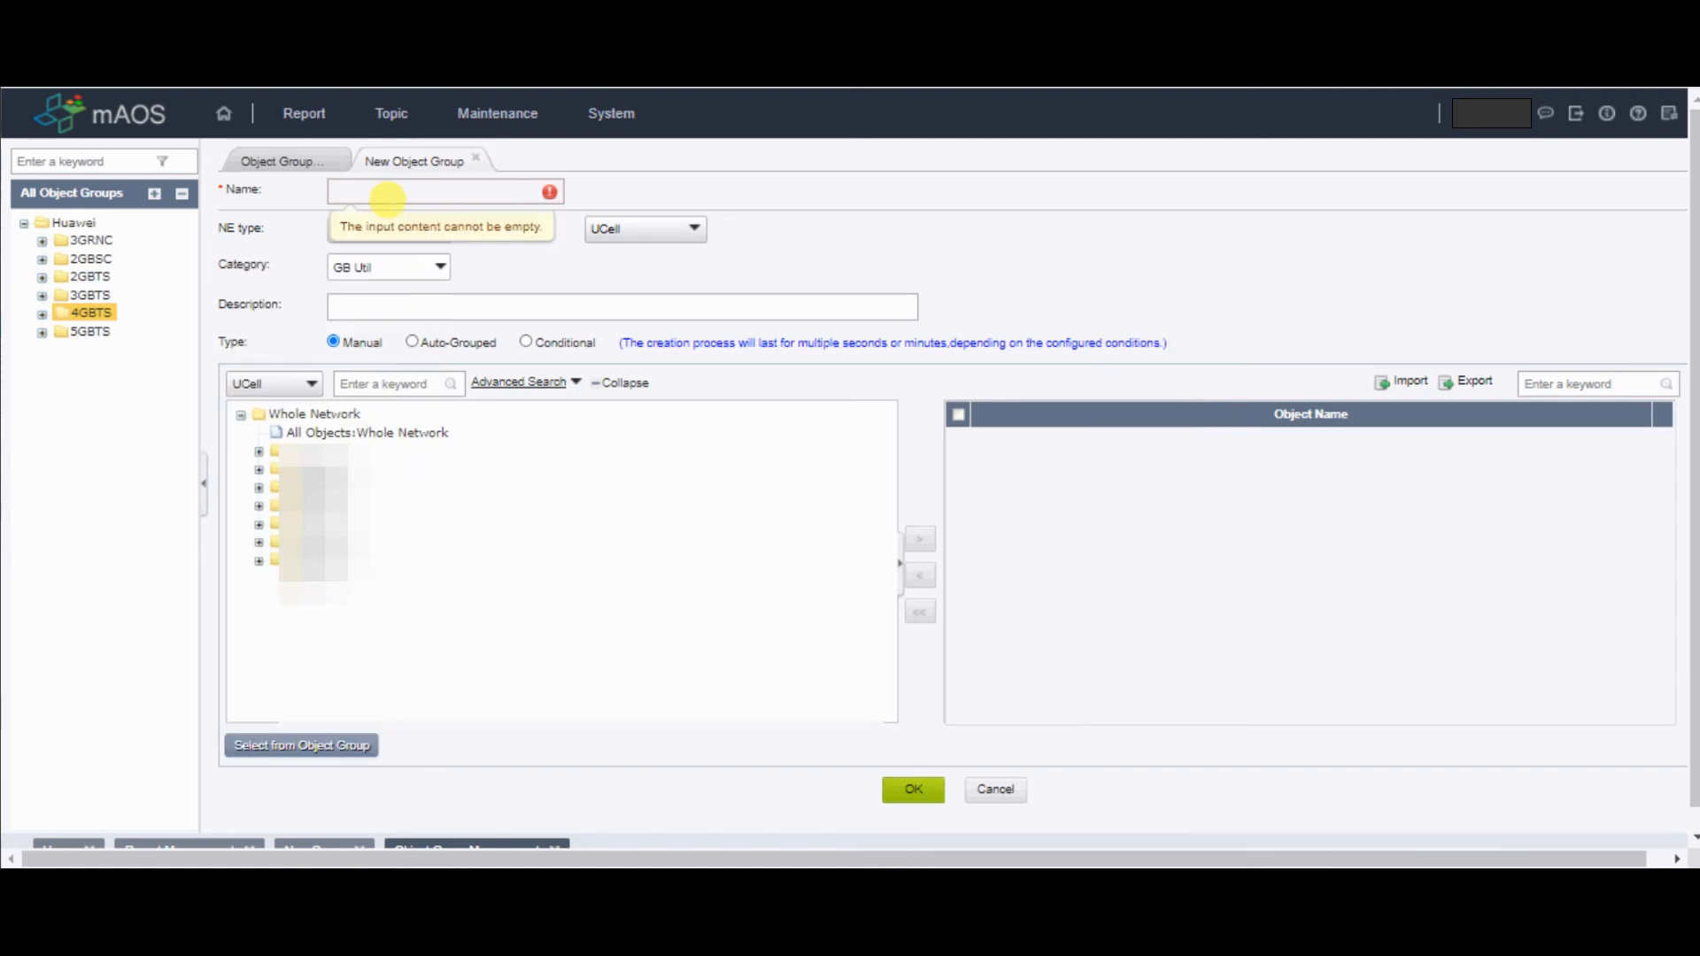
text(aaaaa)
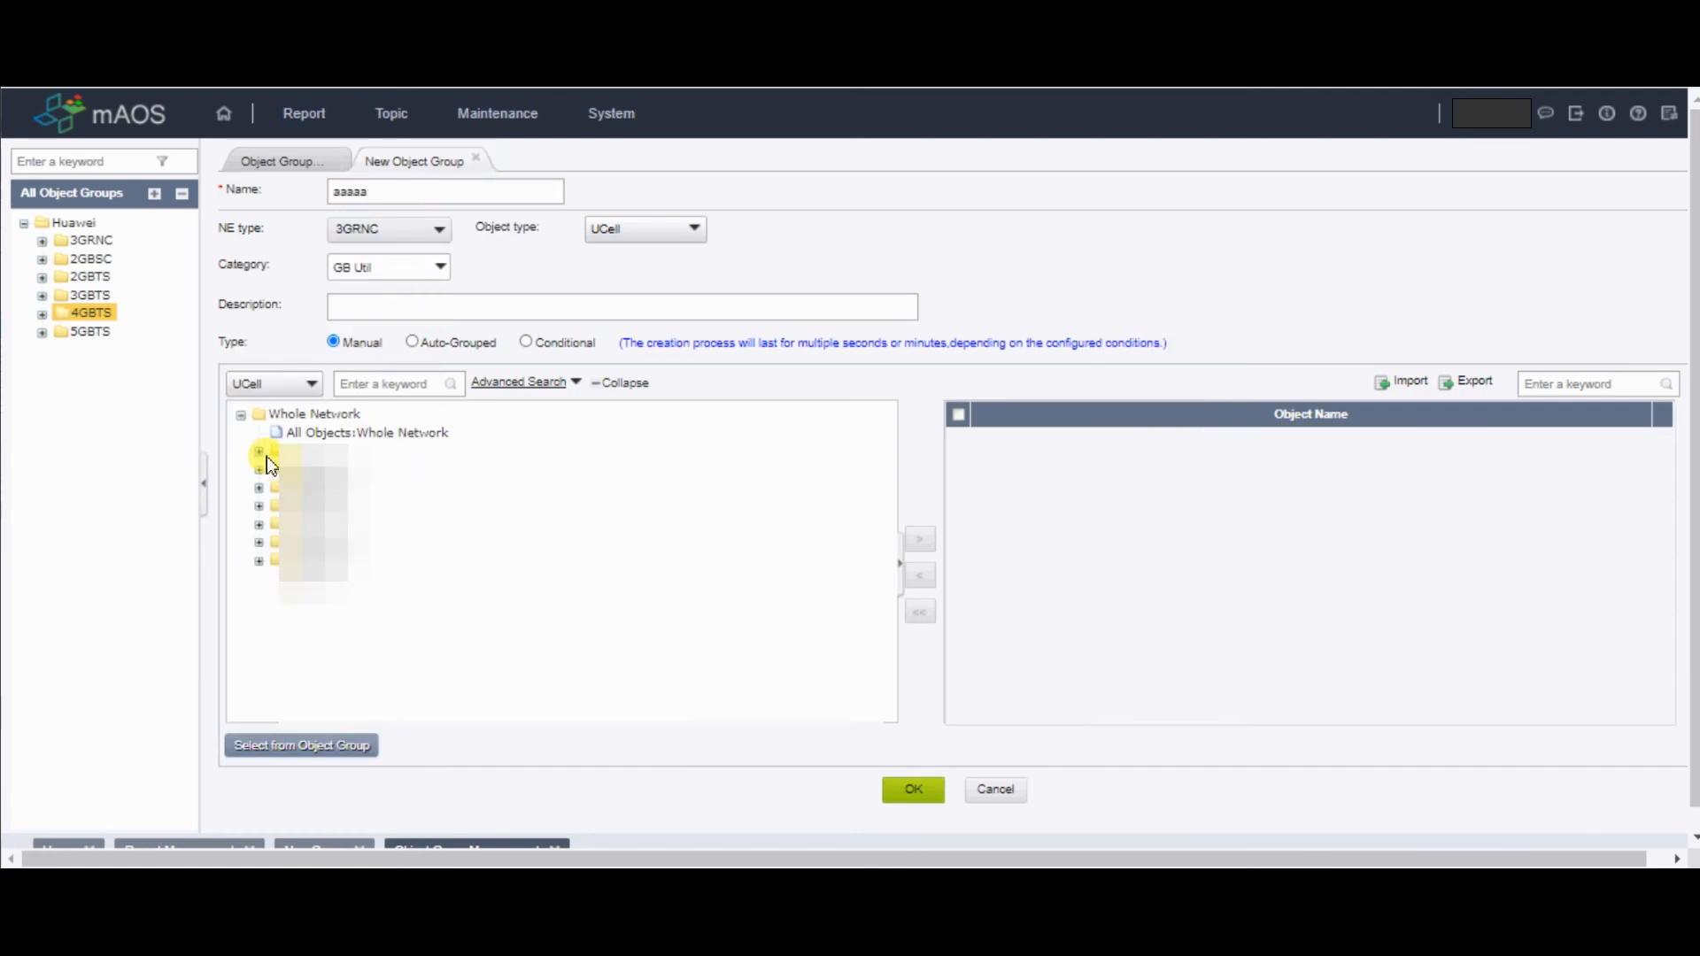
Add the first few consecutive objects from the first folder under Whole Network to the new group's object list.
click(260, 452)
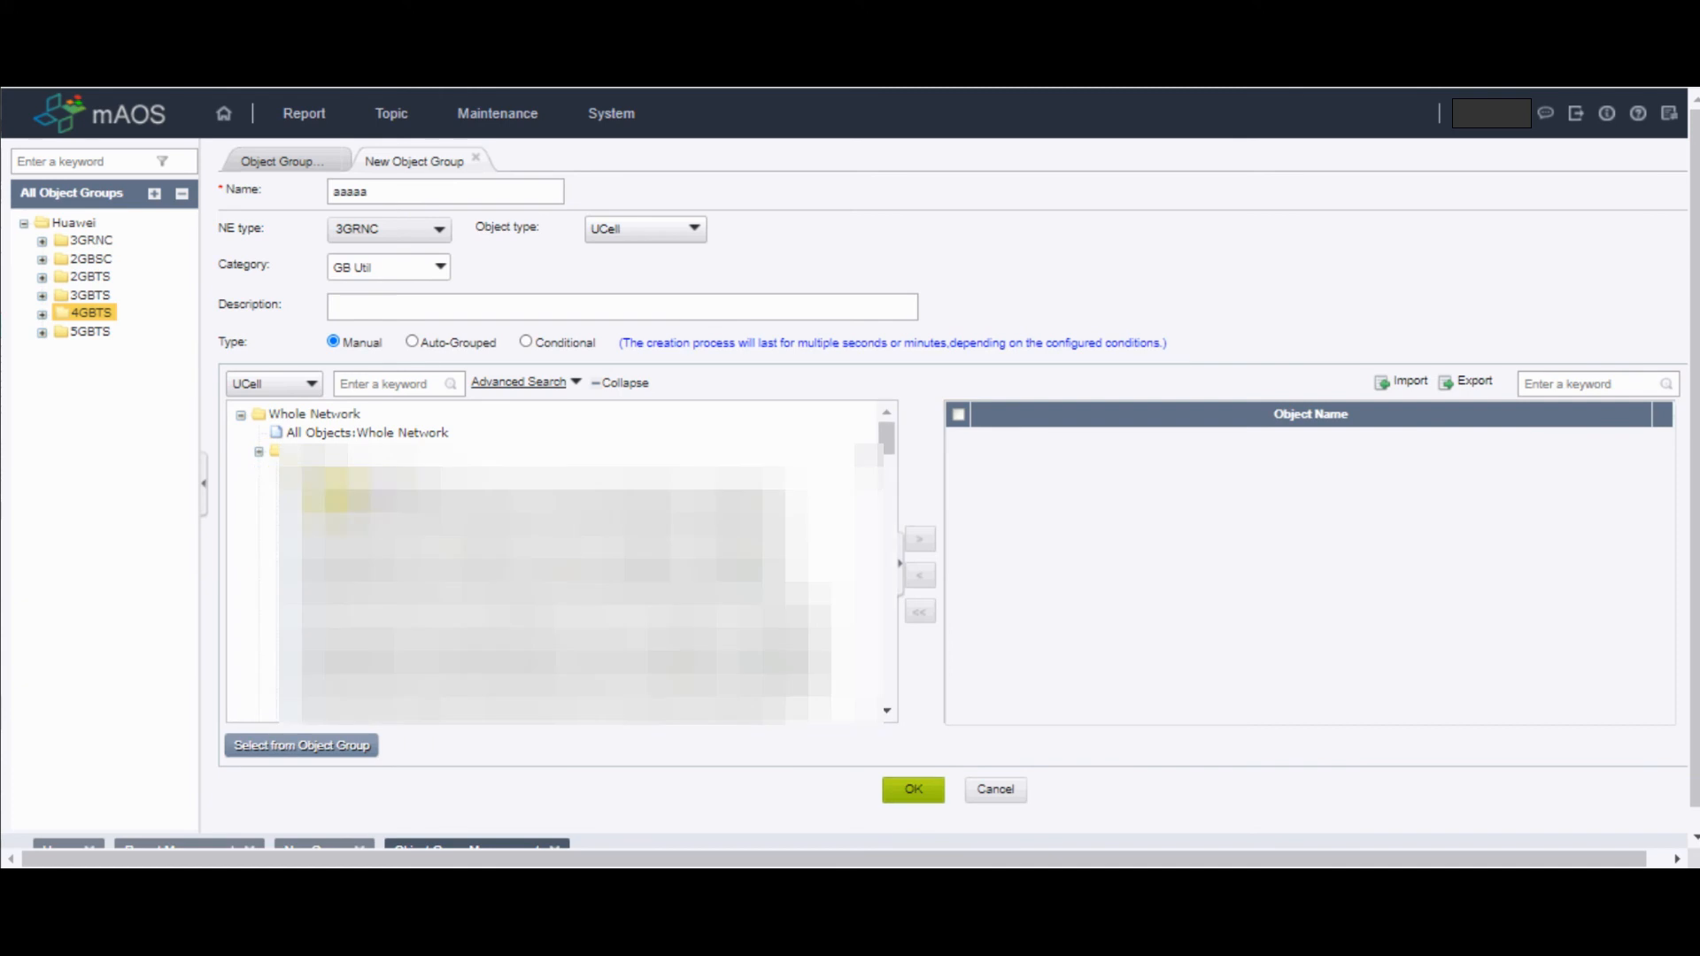
click(360, 492)
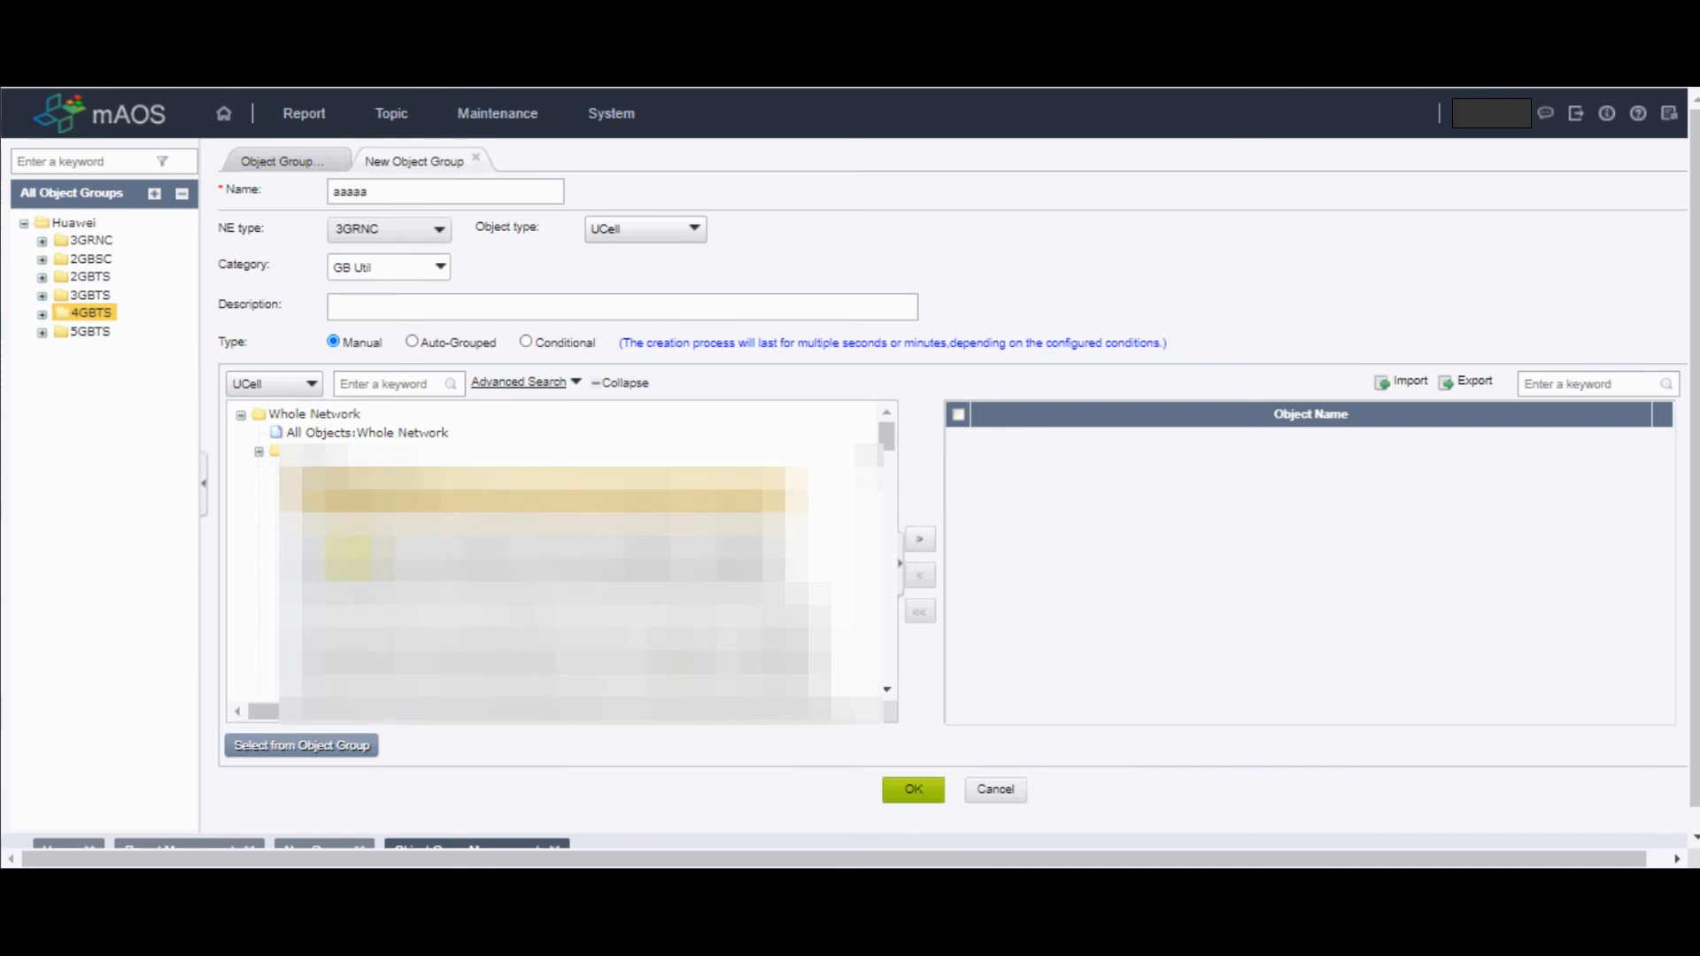
shift+click(356, 560)
click(920, 542)
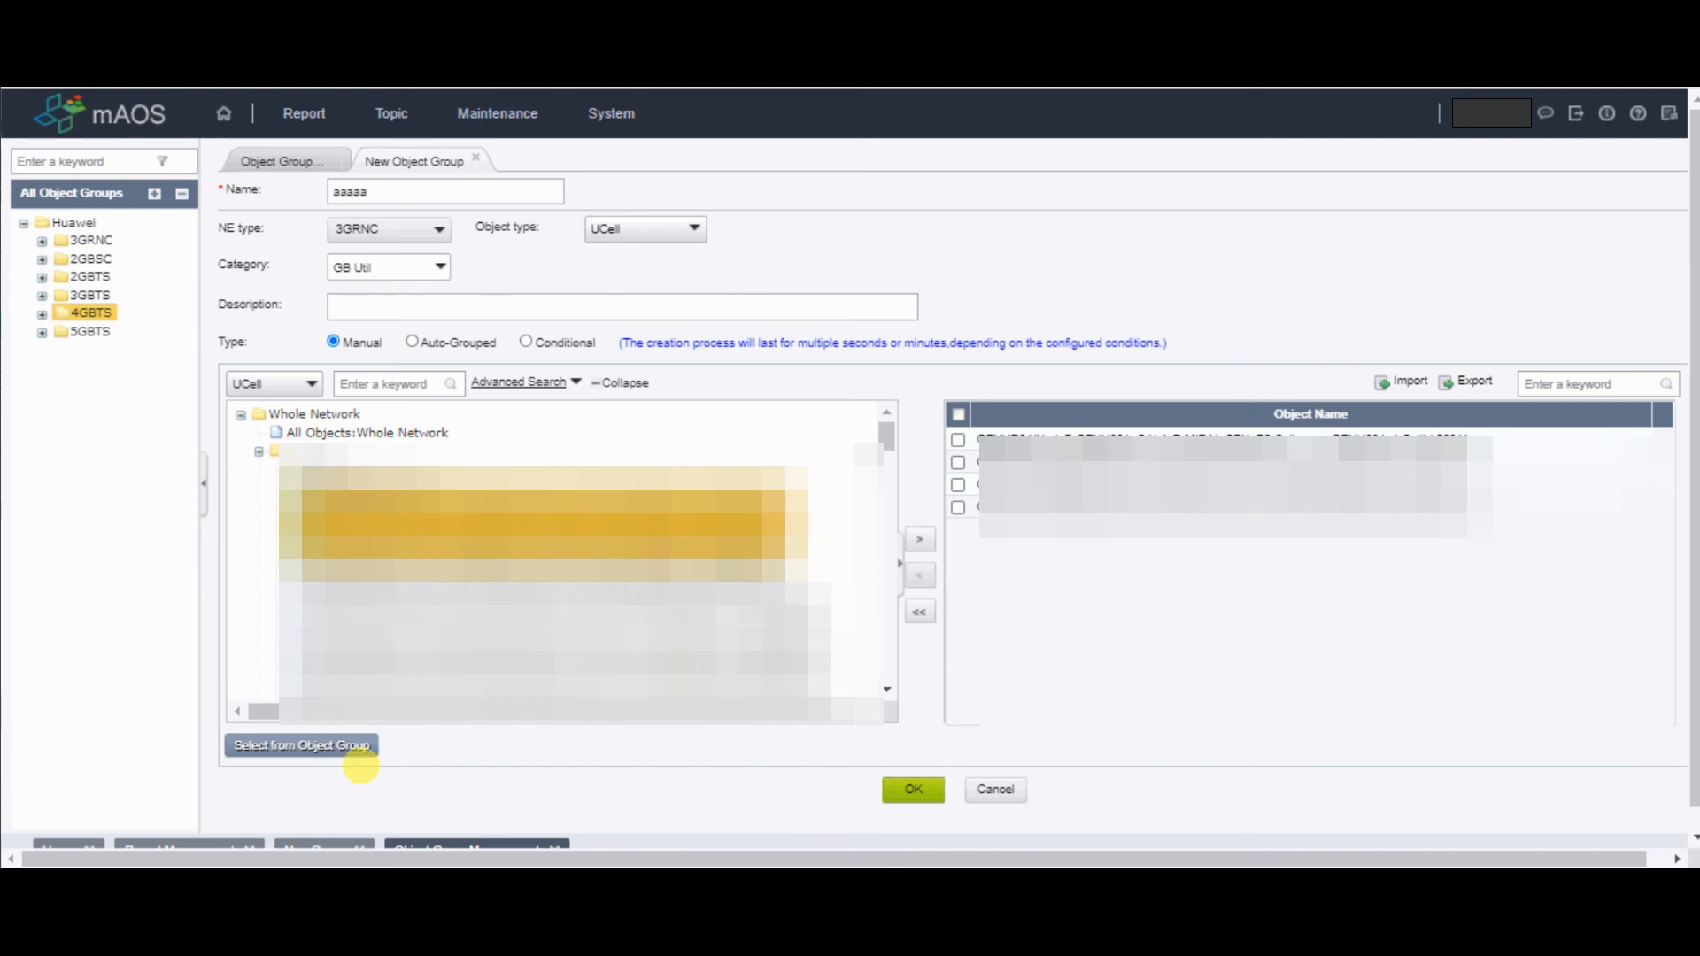
Return to the unfinished 4GBTS query, search its LTE Cell groups for qq and confirm qqq as the report object.
click(206, 843)
click(324, 843)
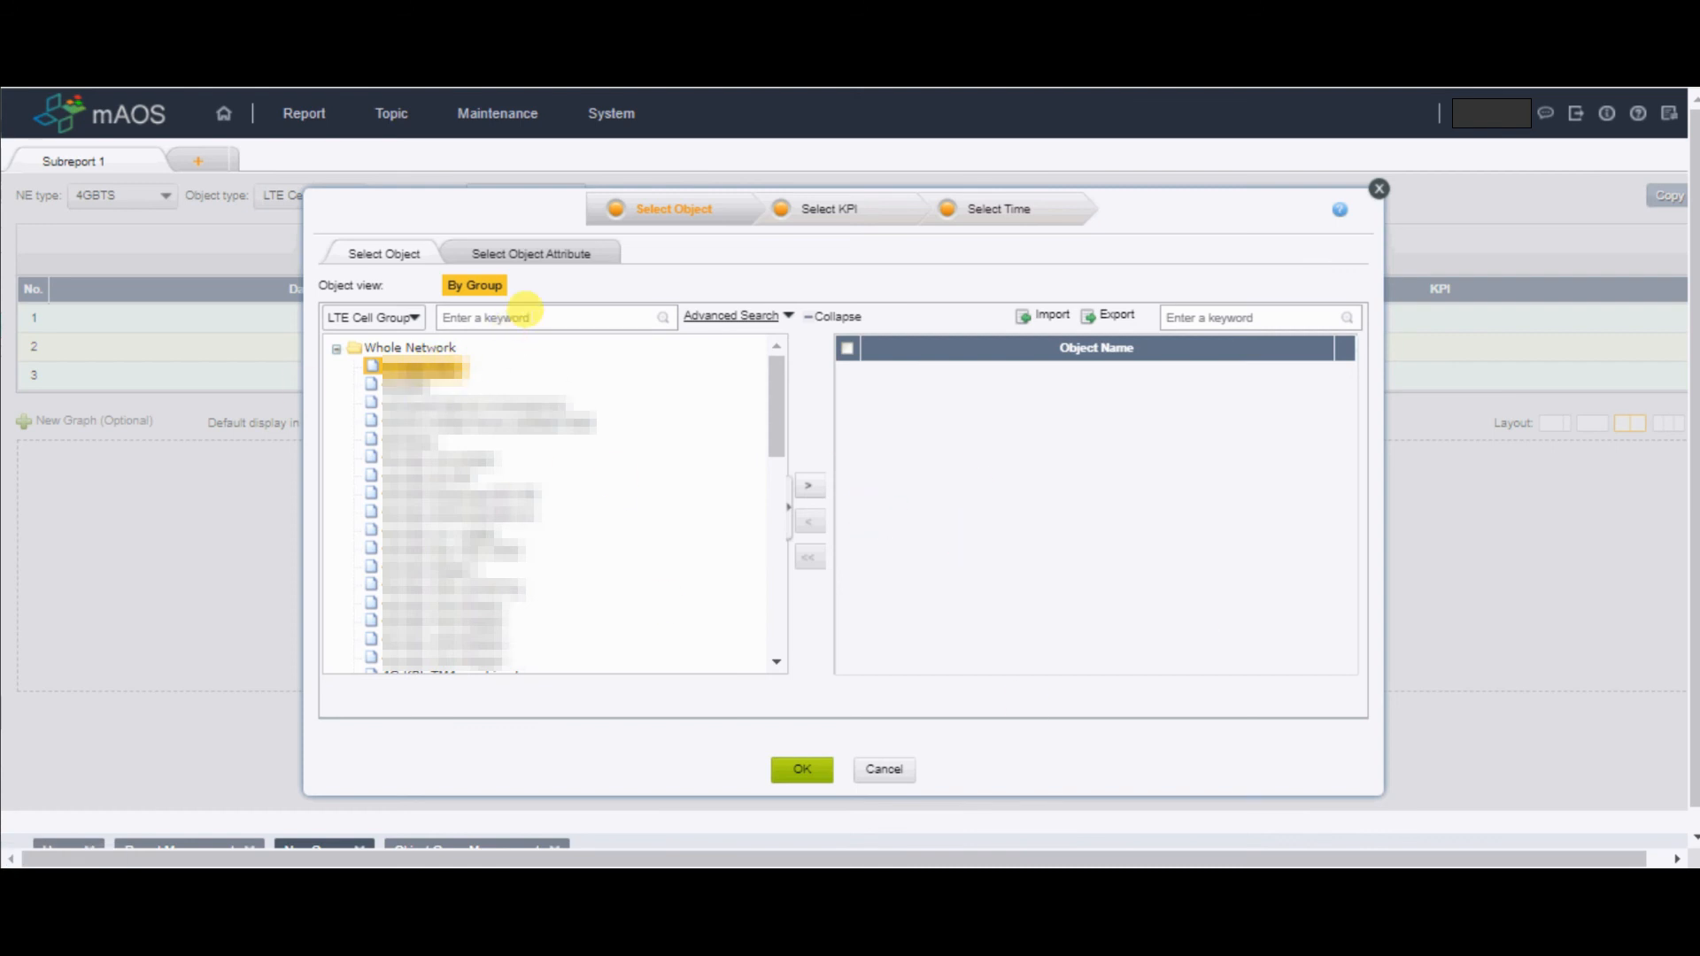
click(525, 317)
text(qq)
key(Return)
click(410, 405)
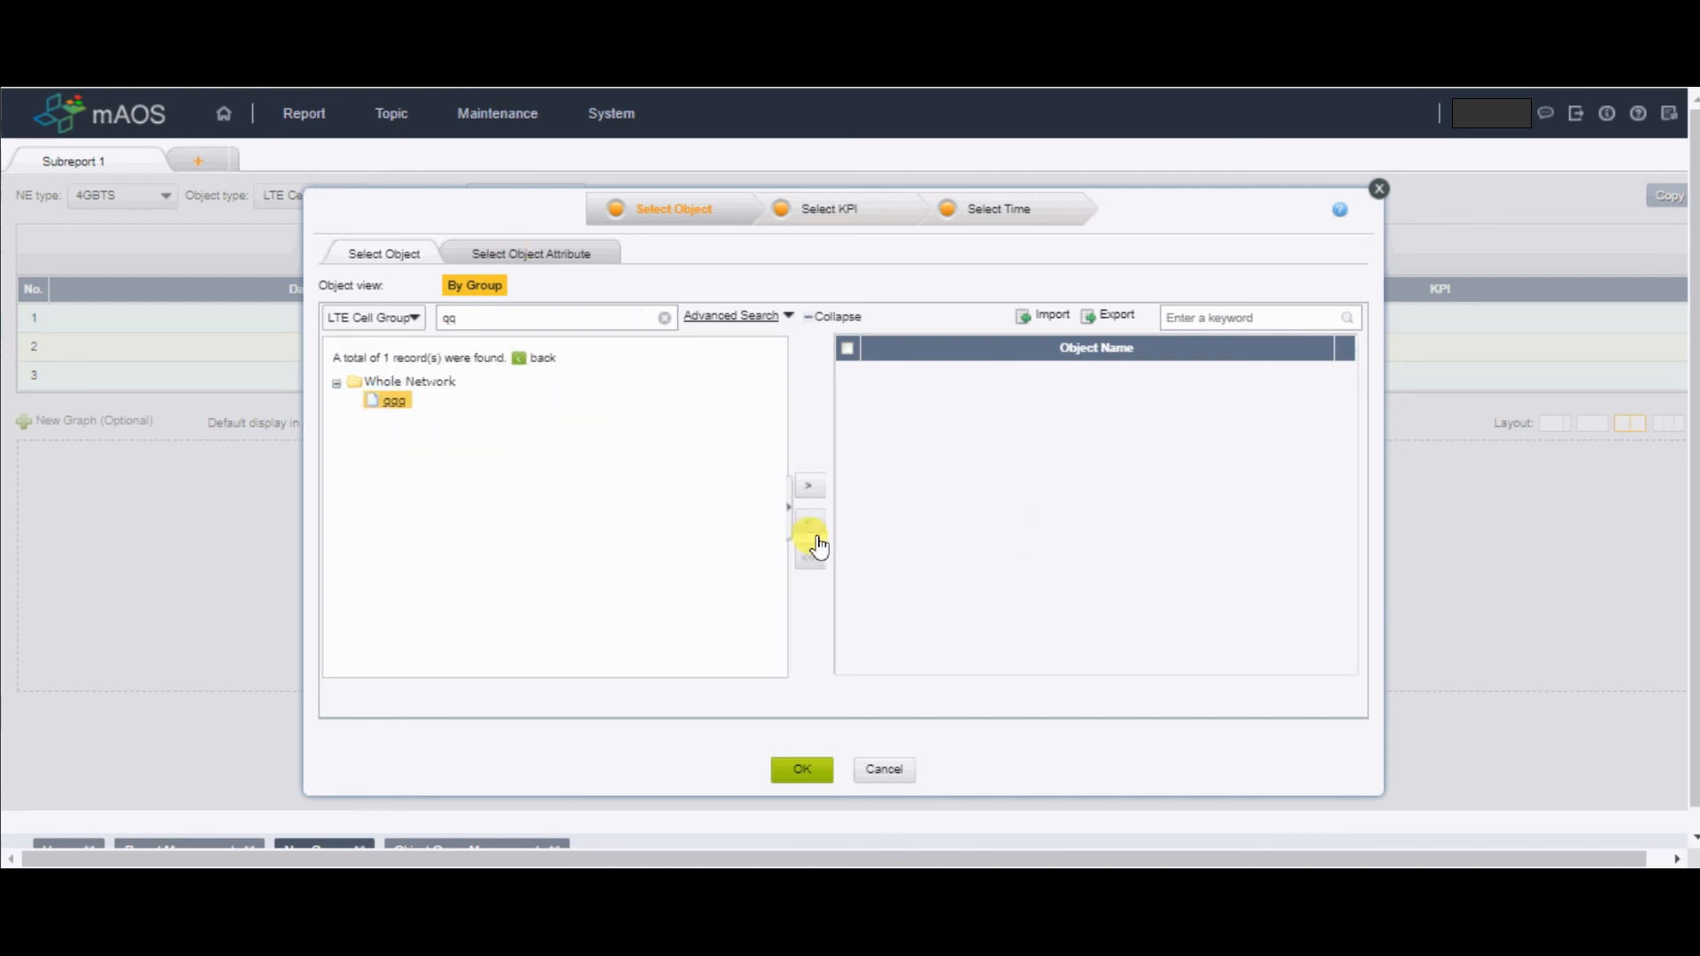
click(820, 489)
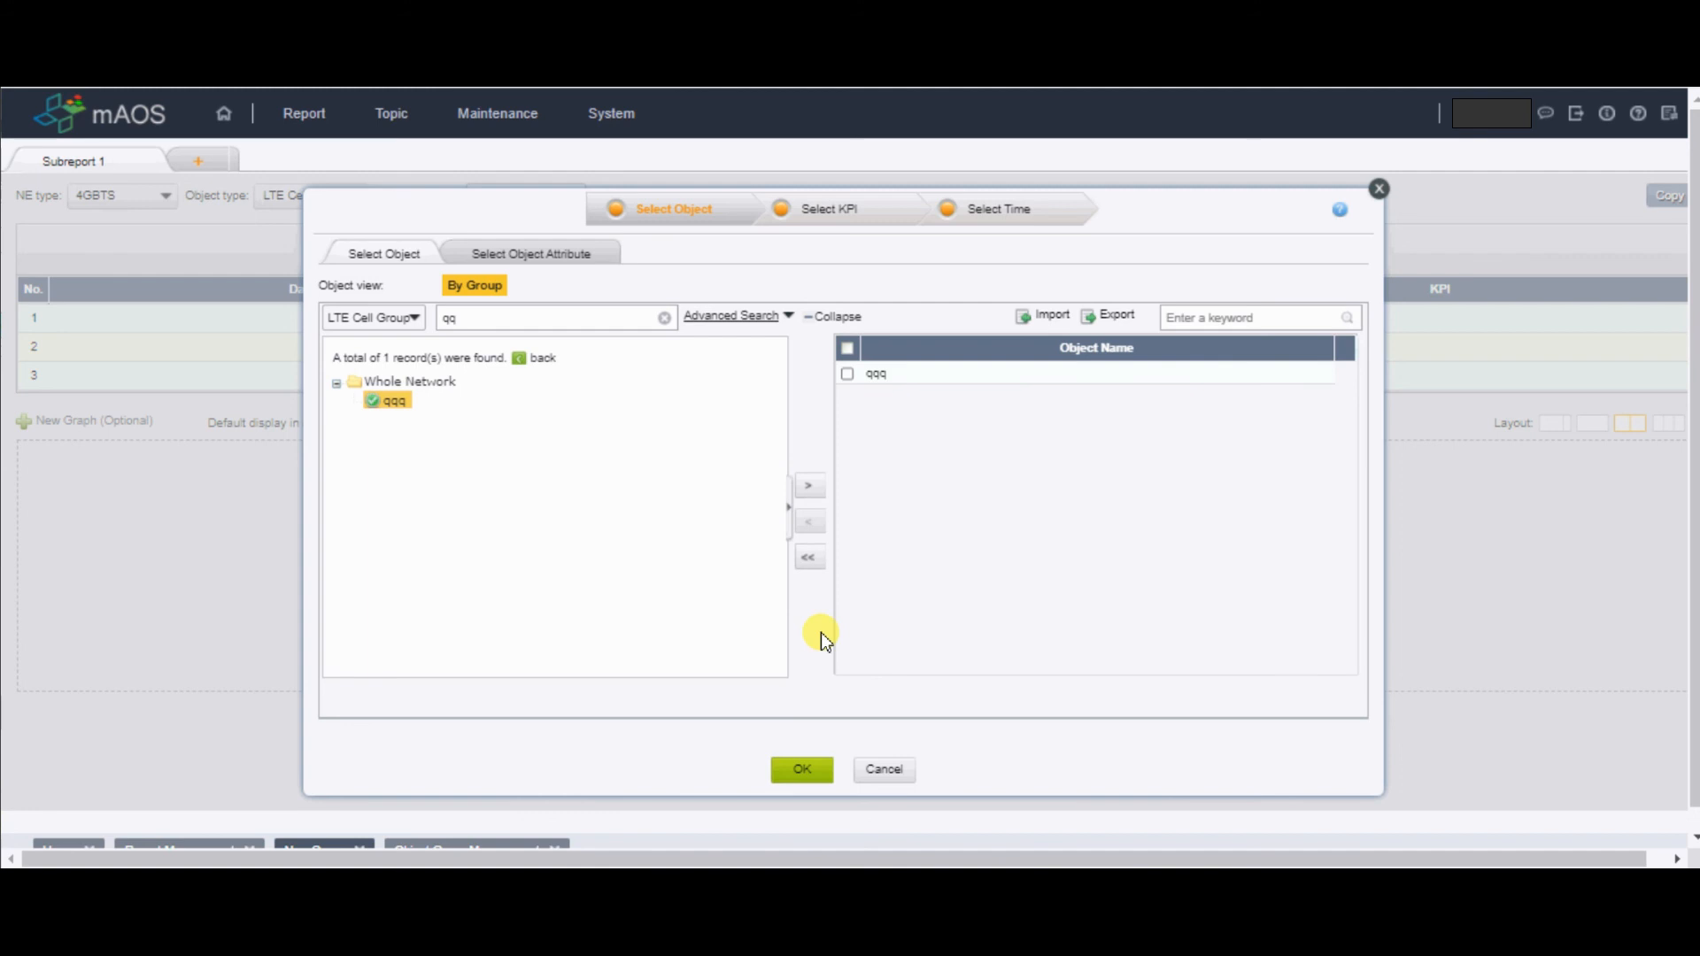
click(803, 770)
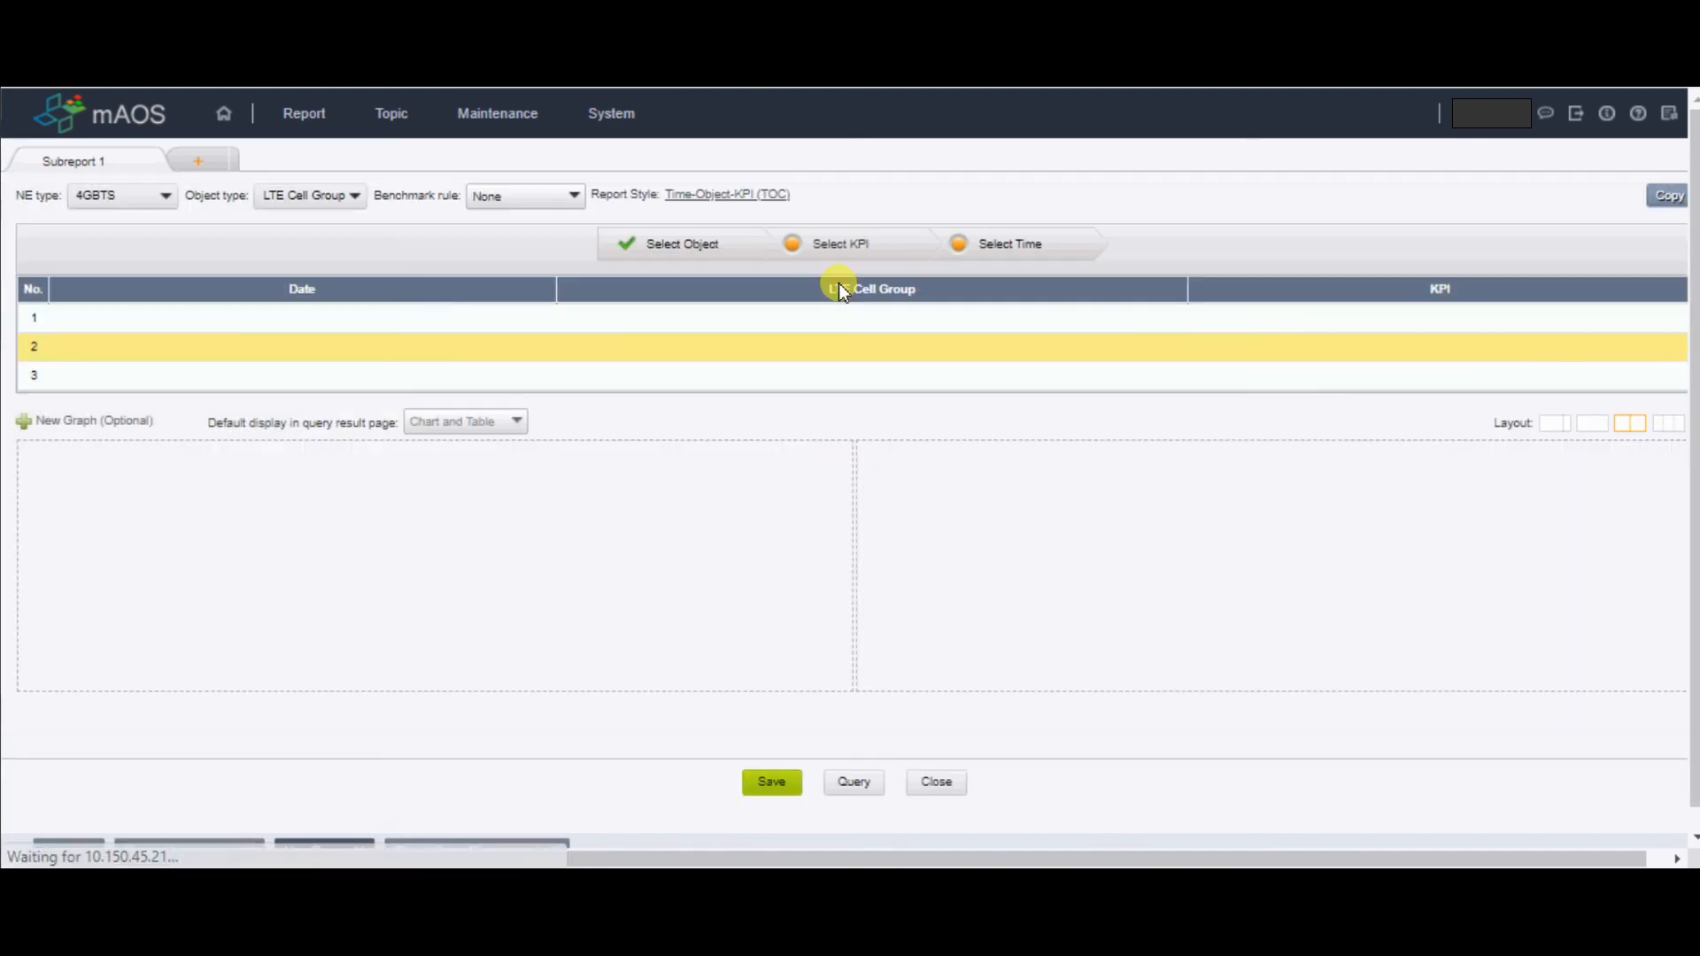
Add the CQI Measurement KPIs listed from L.ChMeas.CQI.DL.0 through L.ChMeas.CQI.DL.9 to the report.
click(843, 246)
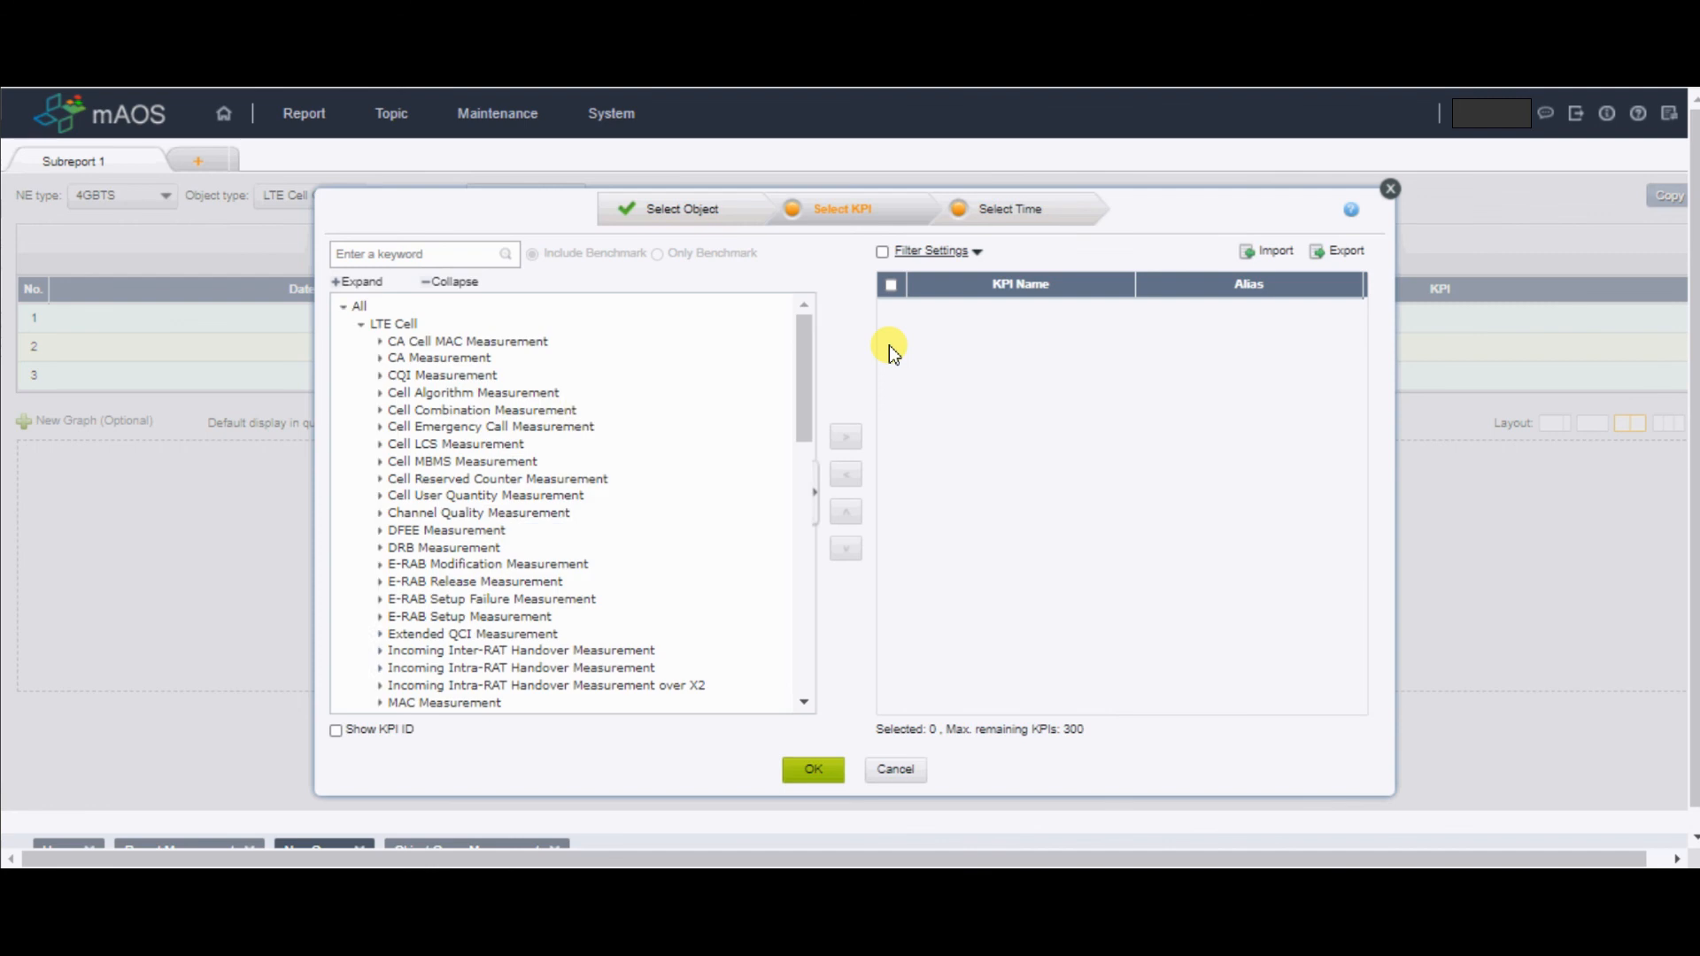
click(391, 346)
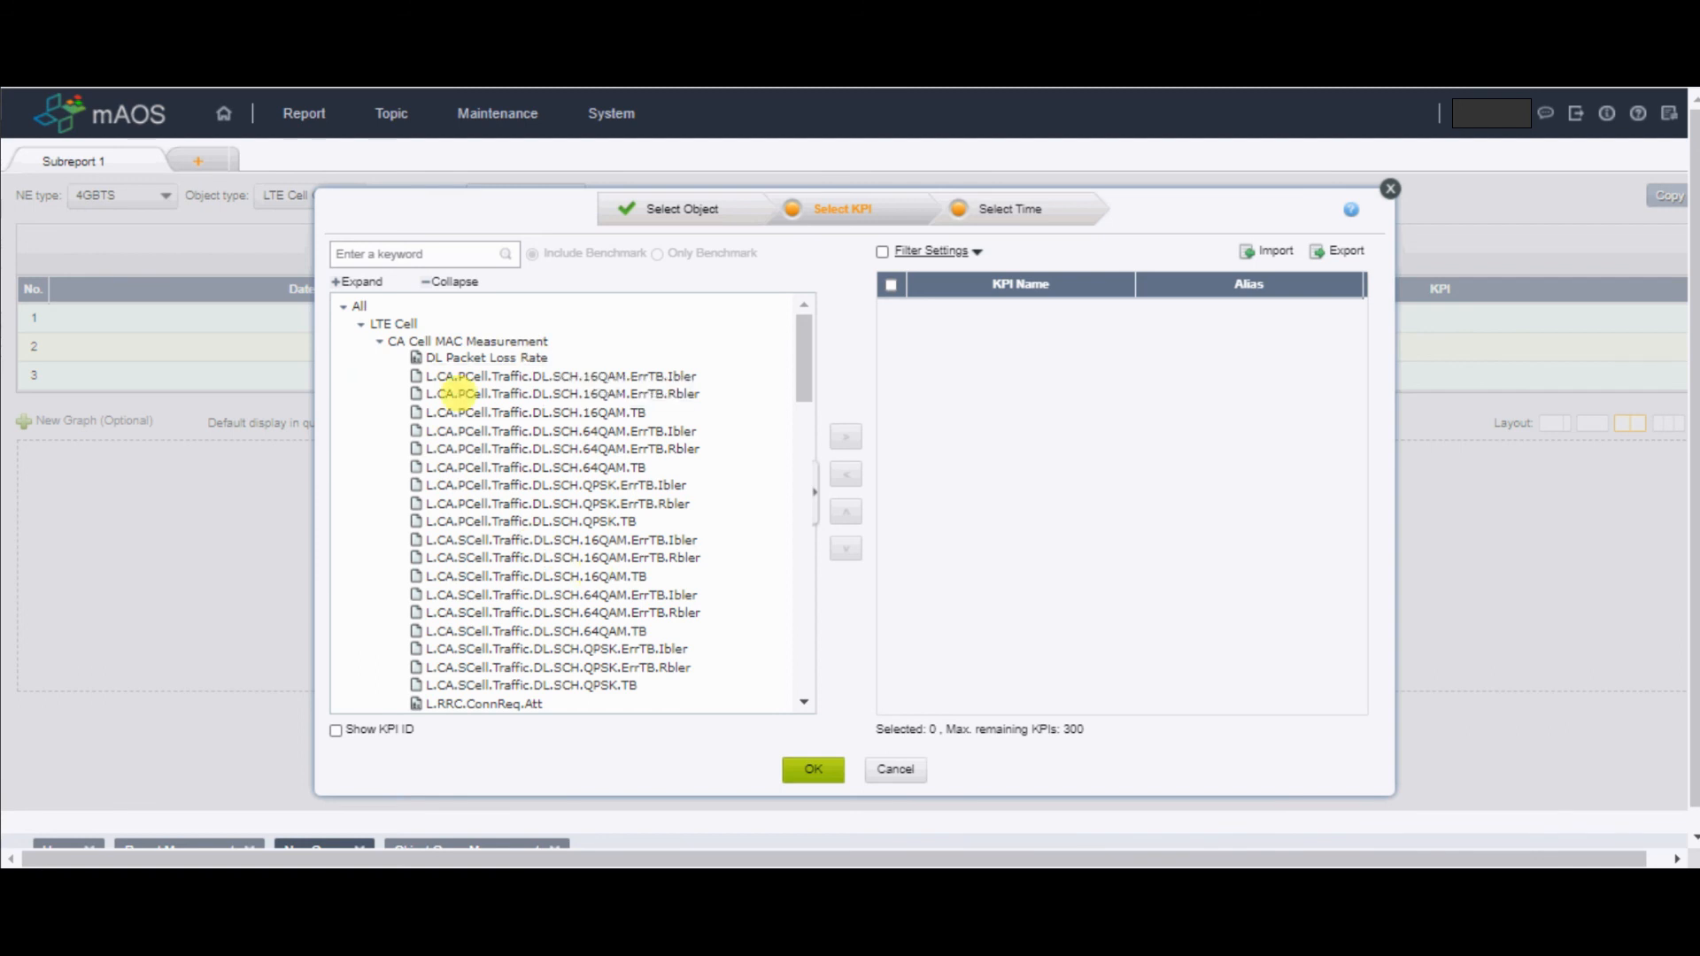
click(381, 343)
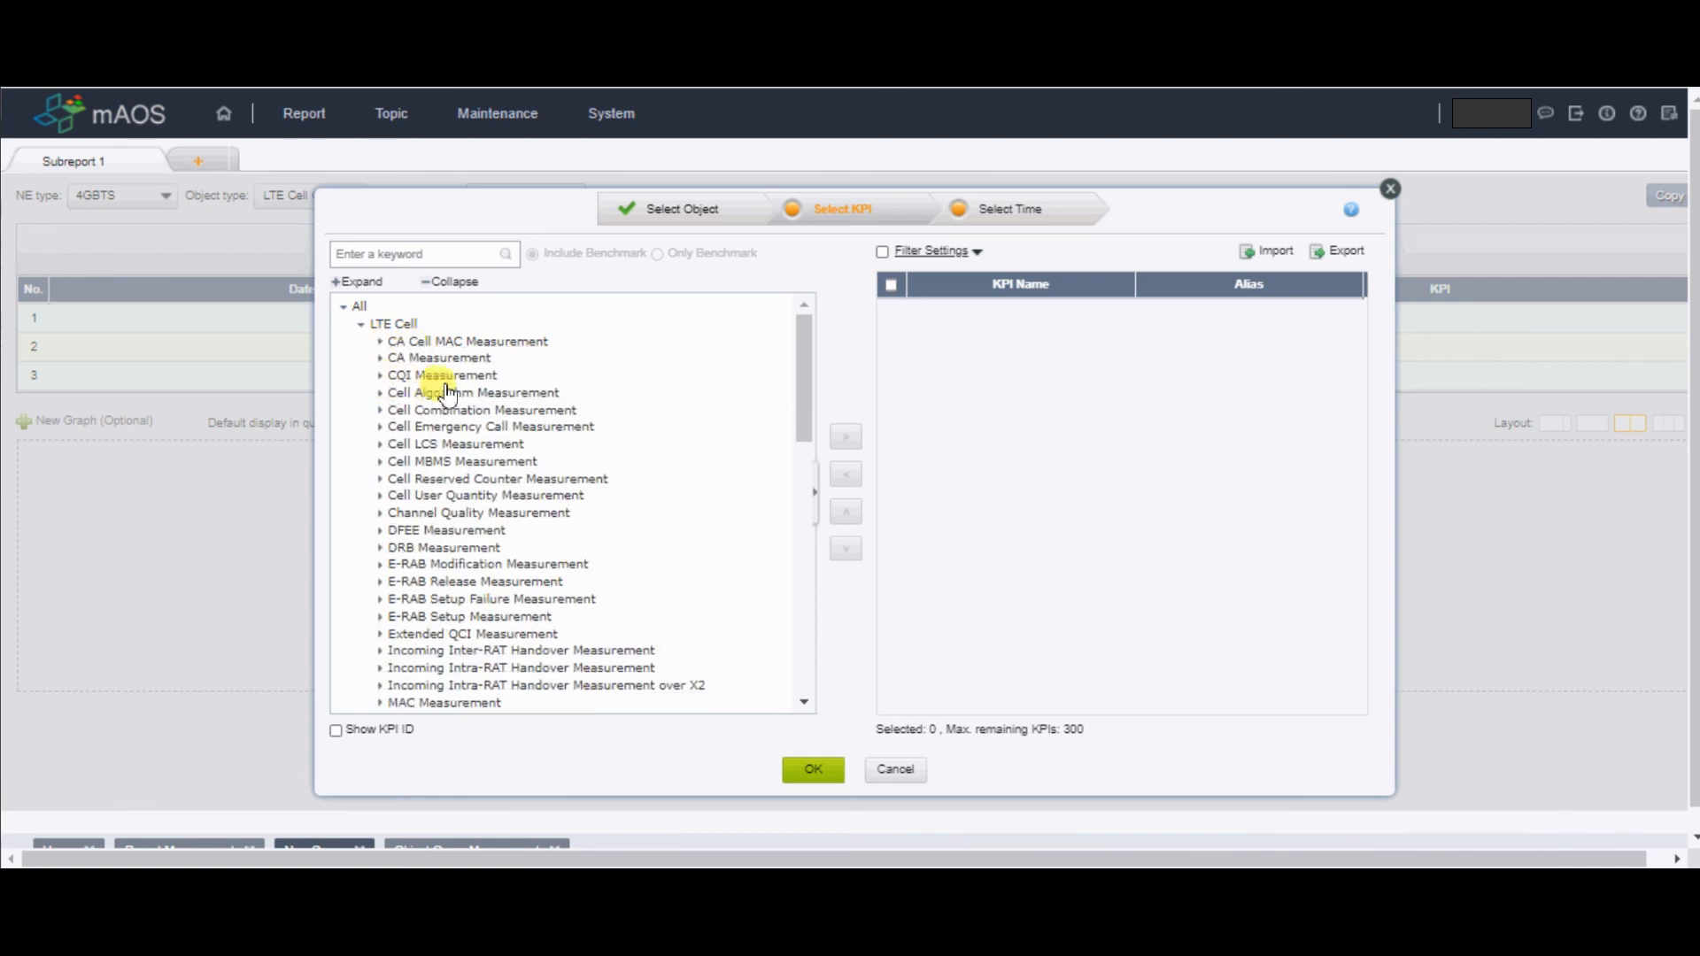
click(434, 377)
click(489, 392)
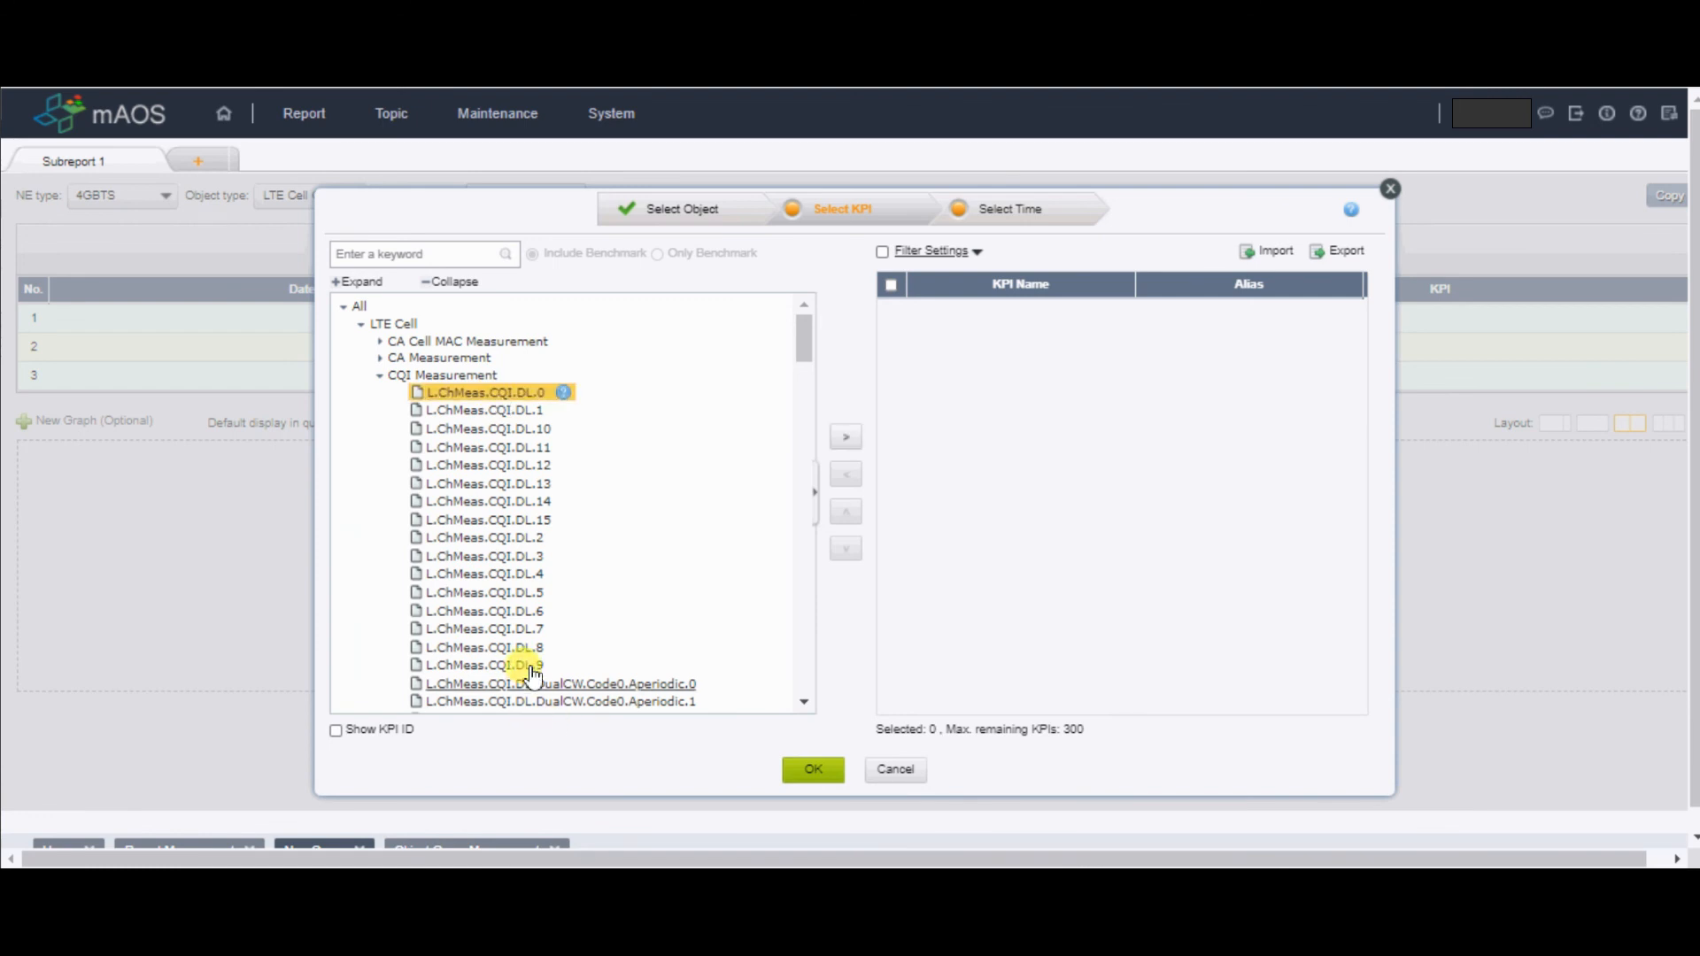
shift+click(528, 666)
click(849, 446)
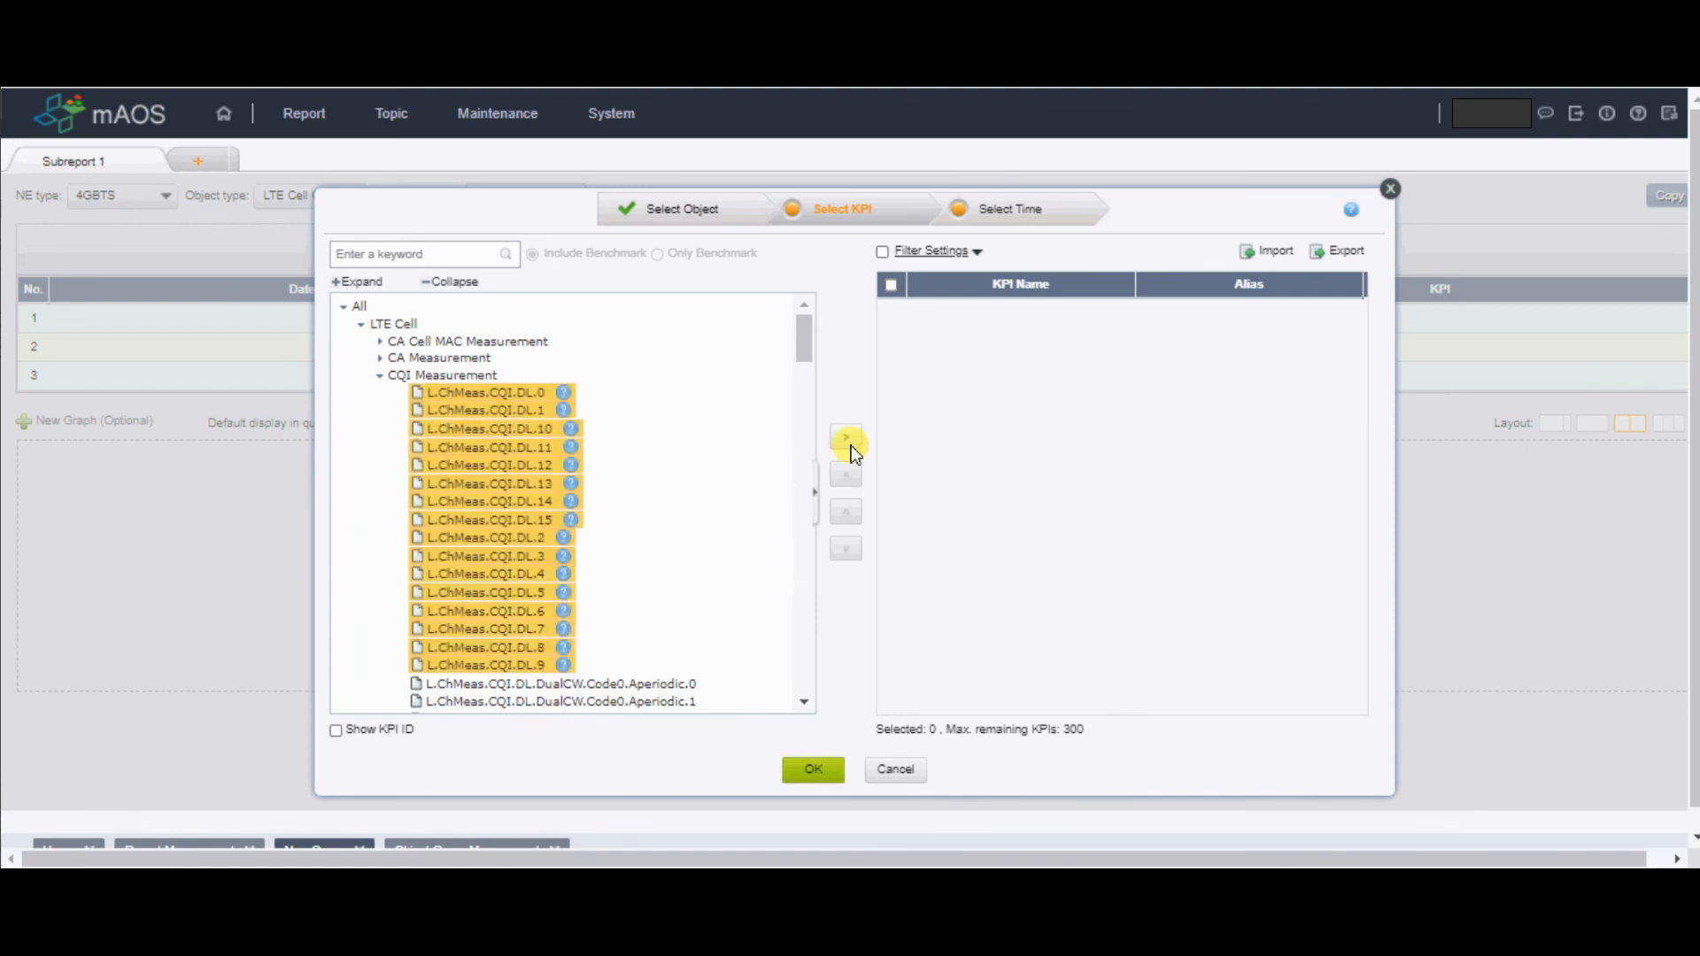
click(810, 770)
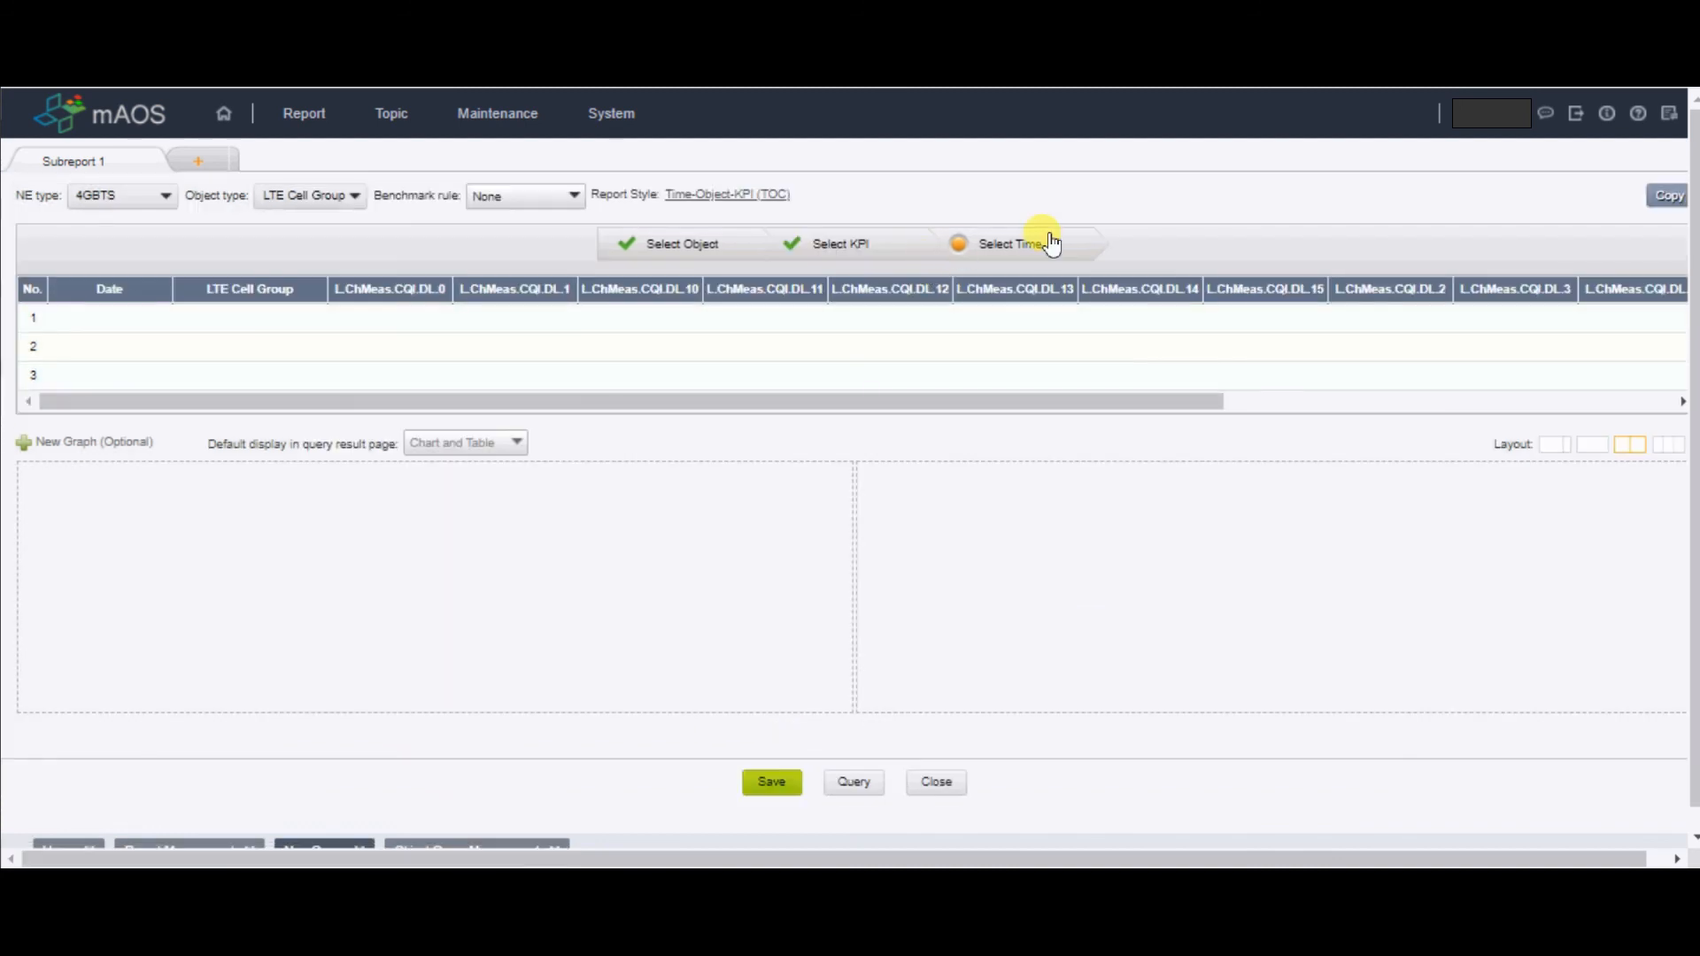
Set the report's time dimension to Day with the Last 7 days floating period and run the query.
click(1050, 243)
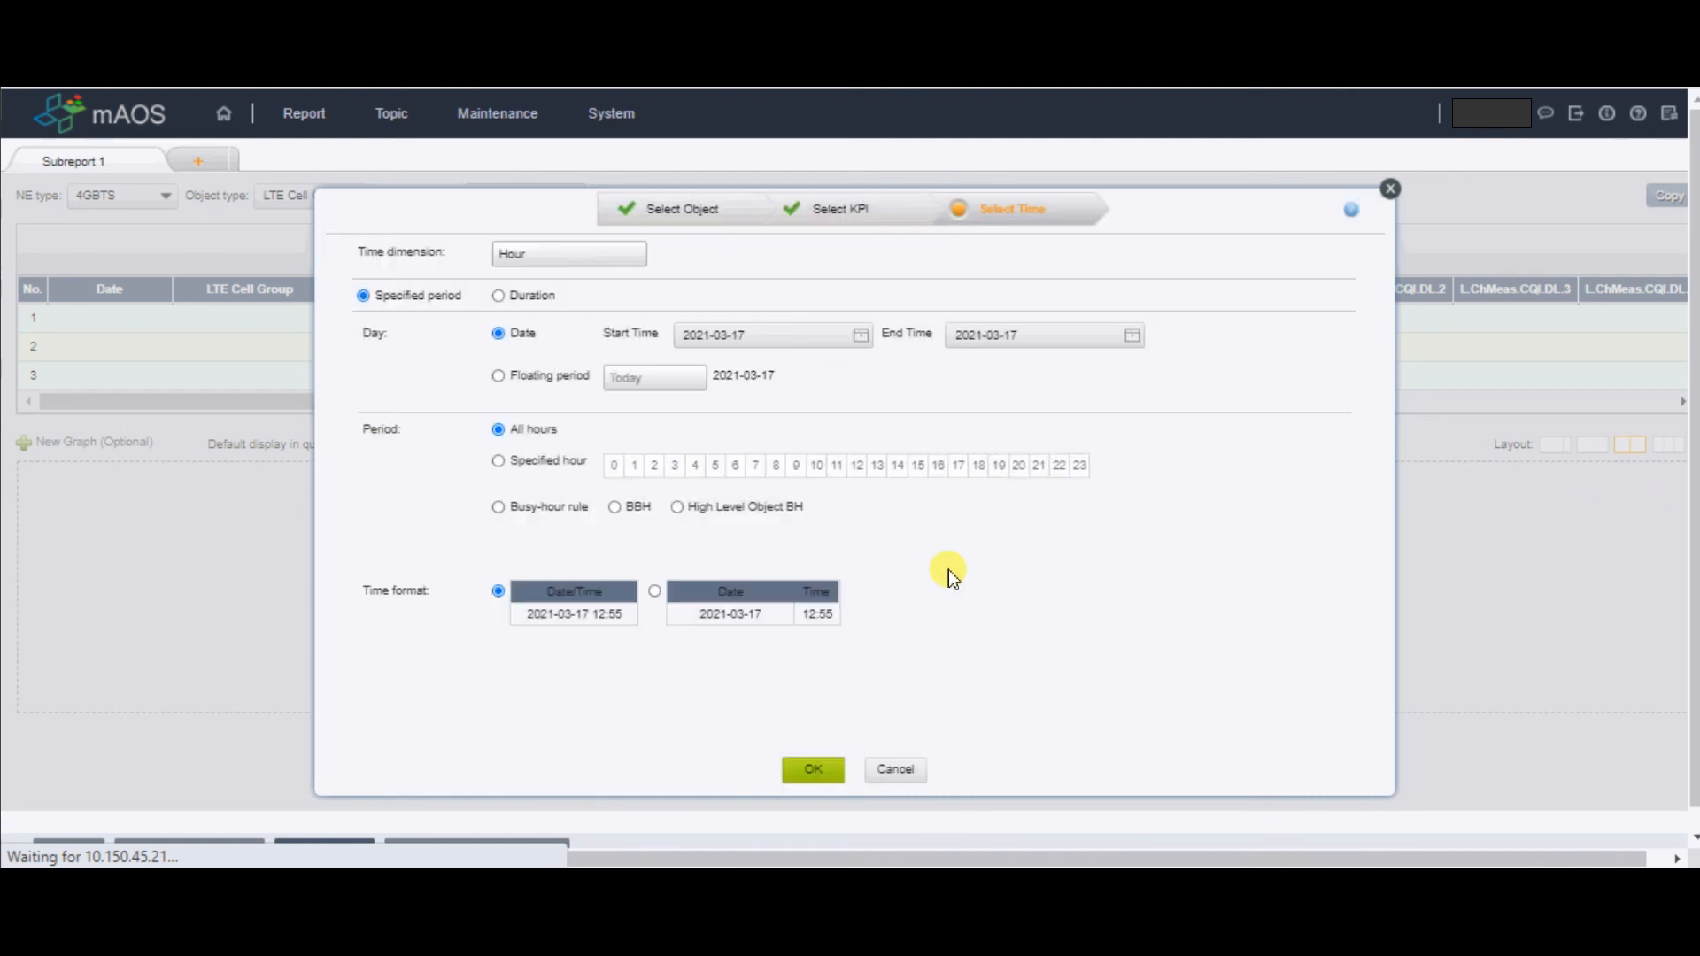
click(546, 265)
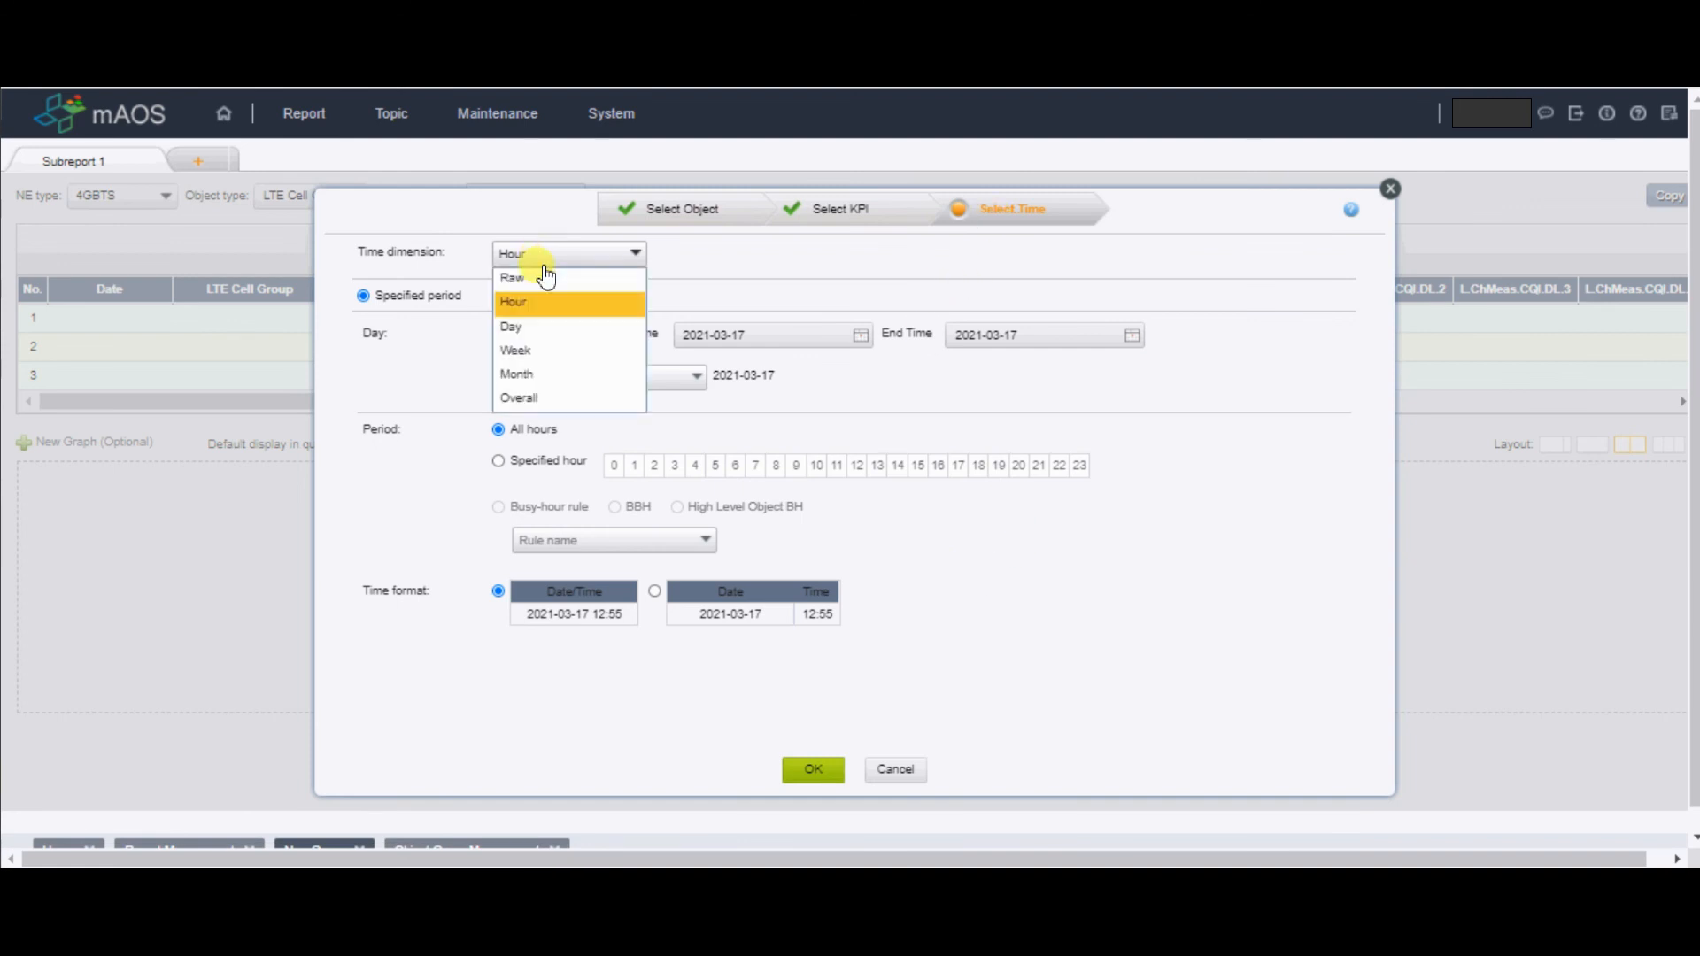
click(555, 330)
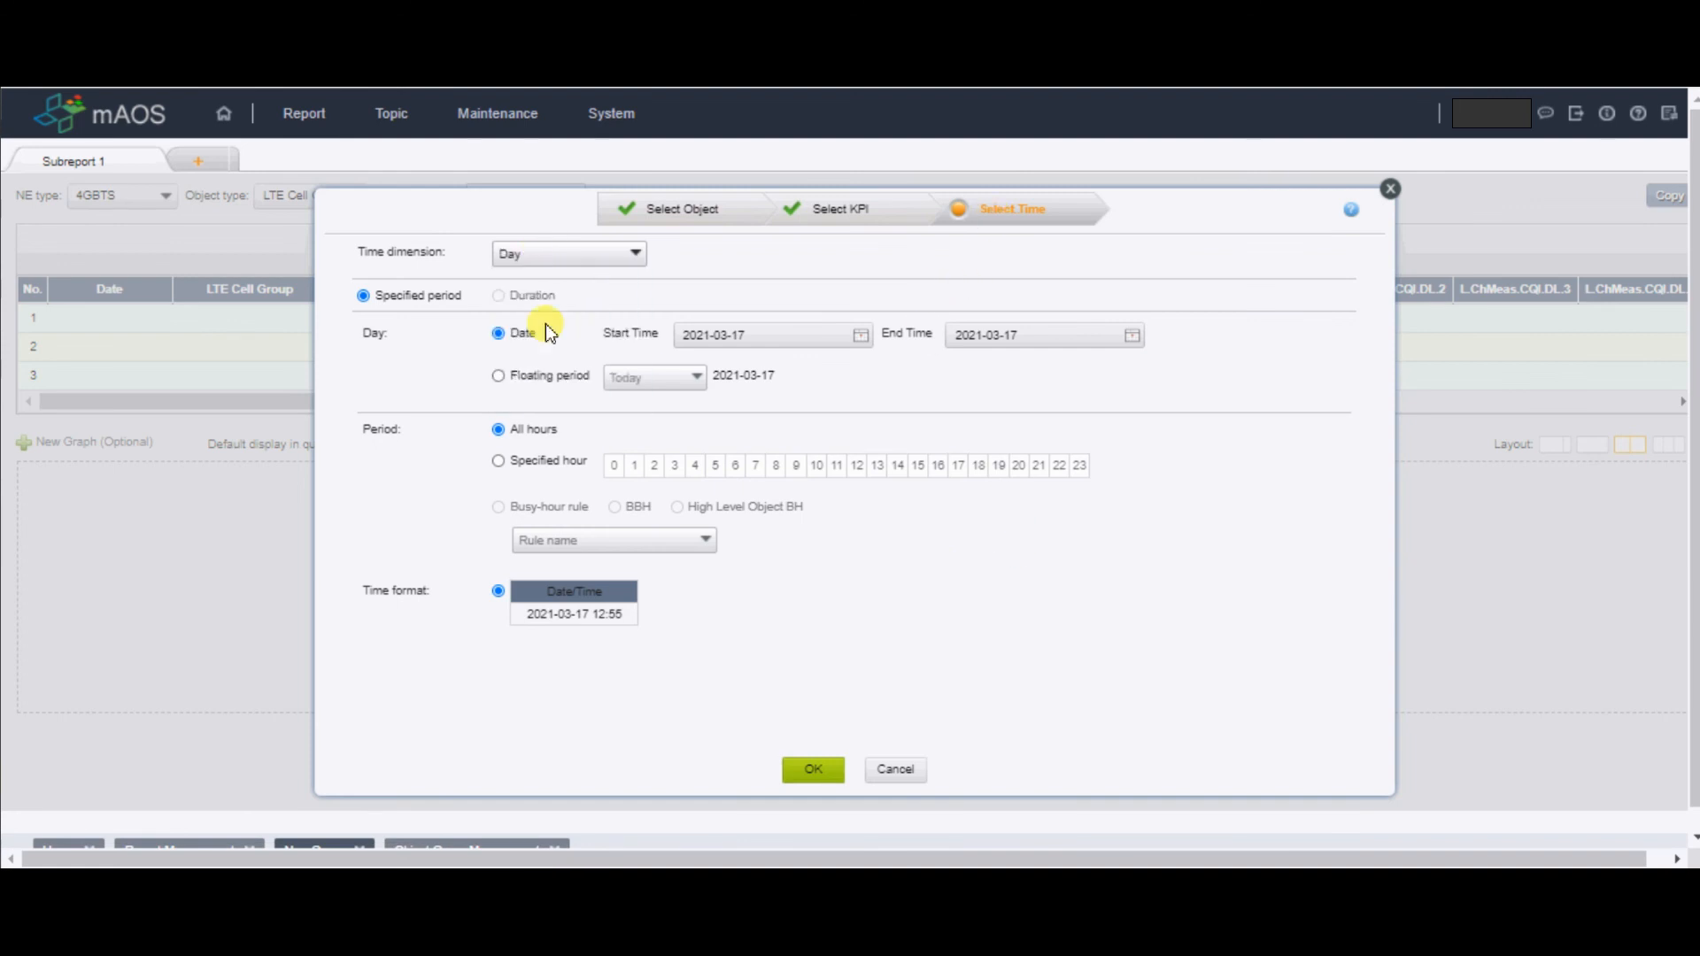
click(500, 379)
click(649, 382)
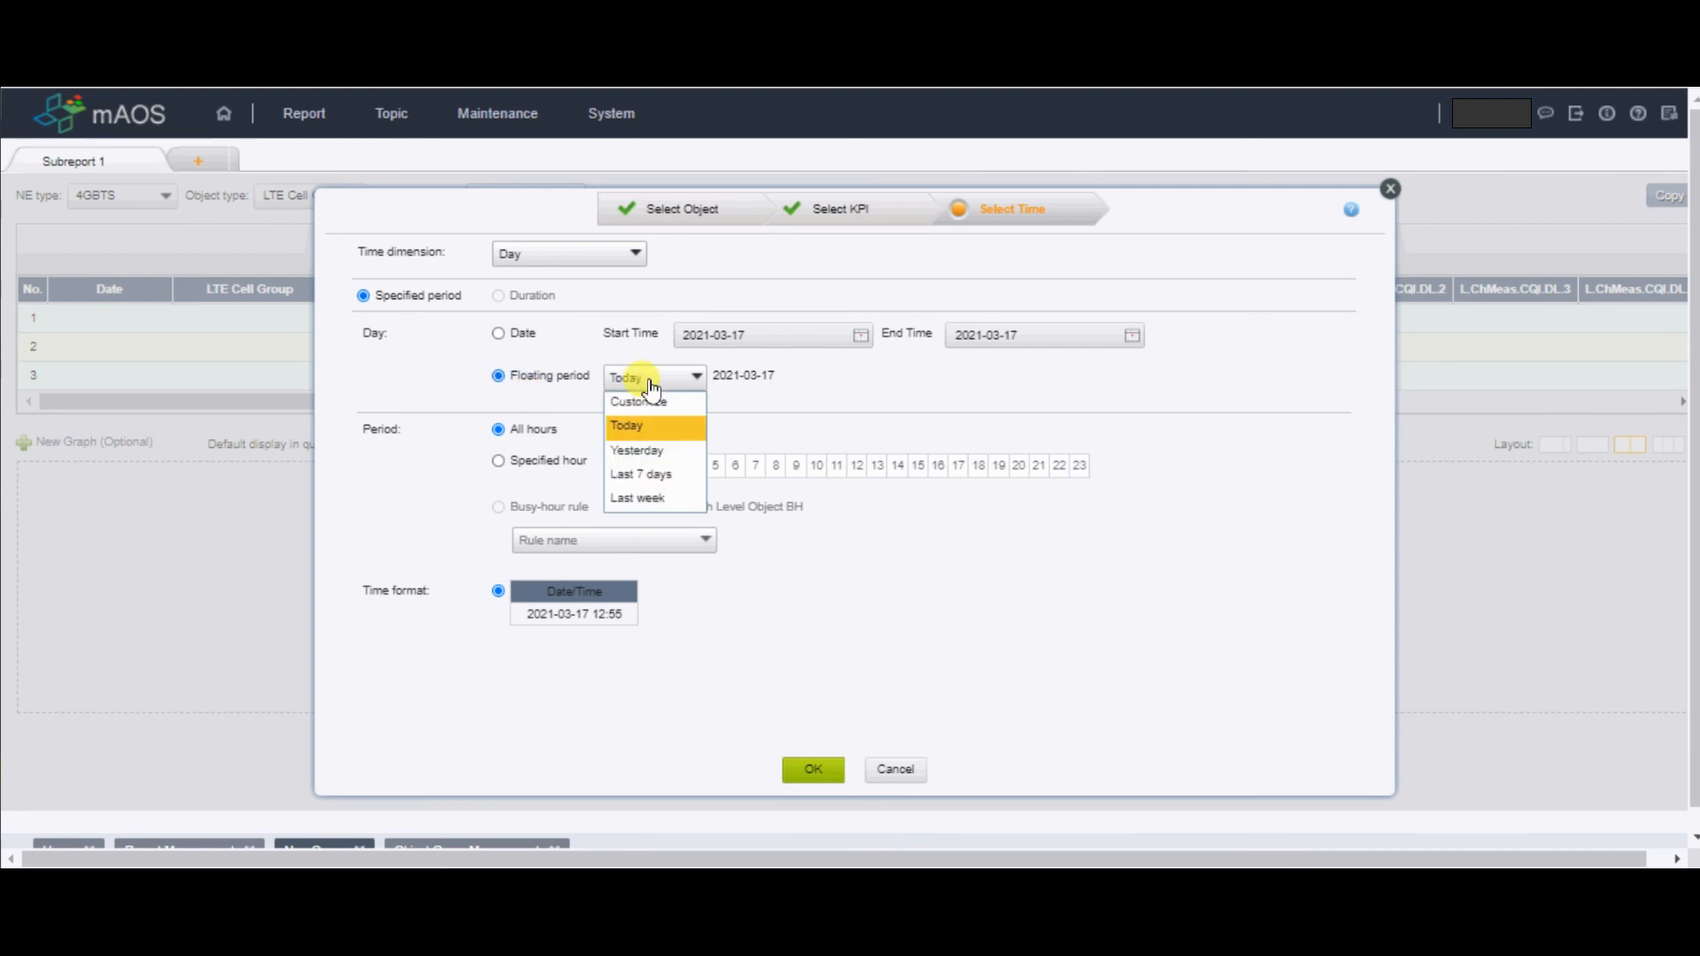
click(613, 477)
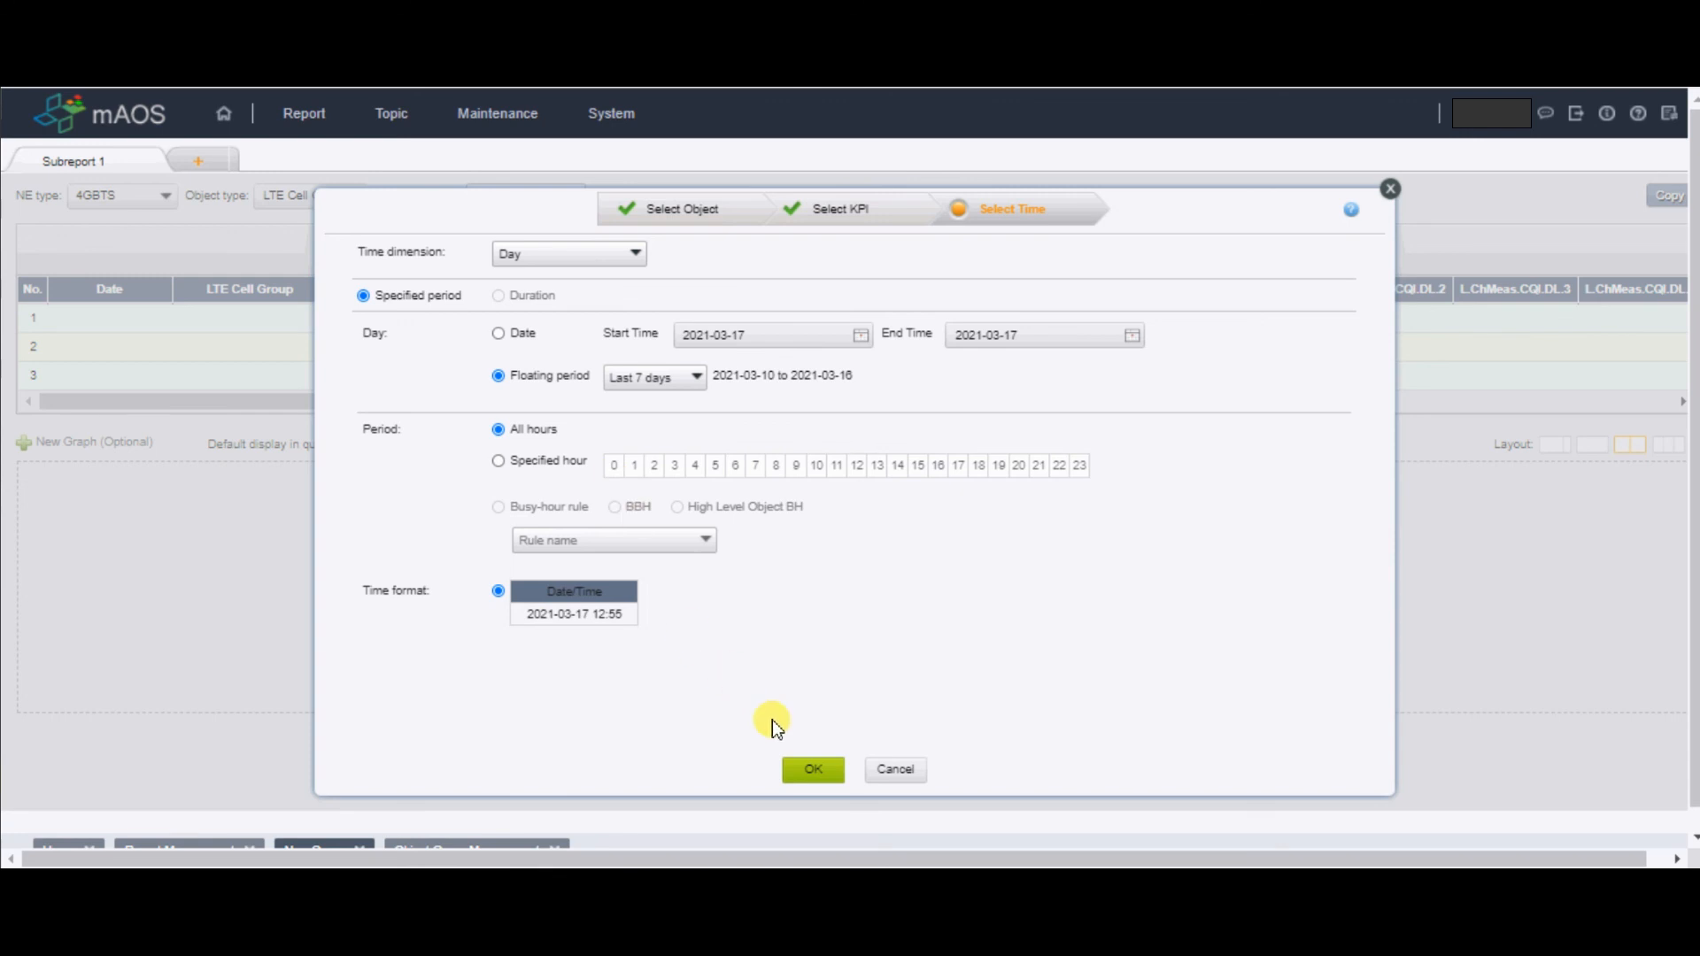
click(810, 770)
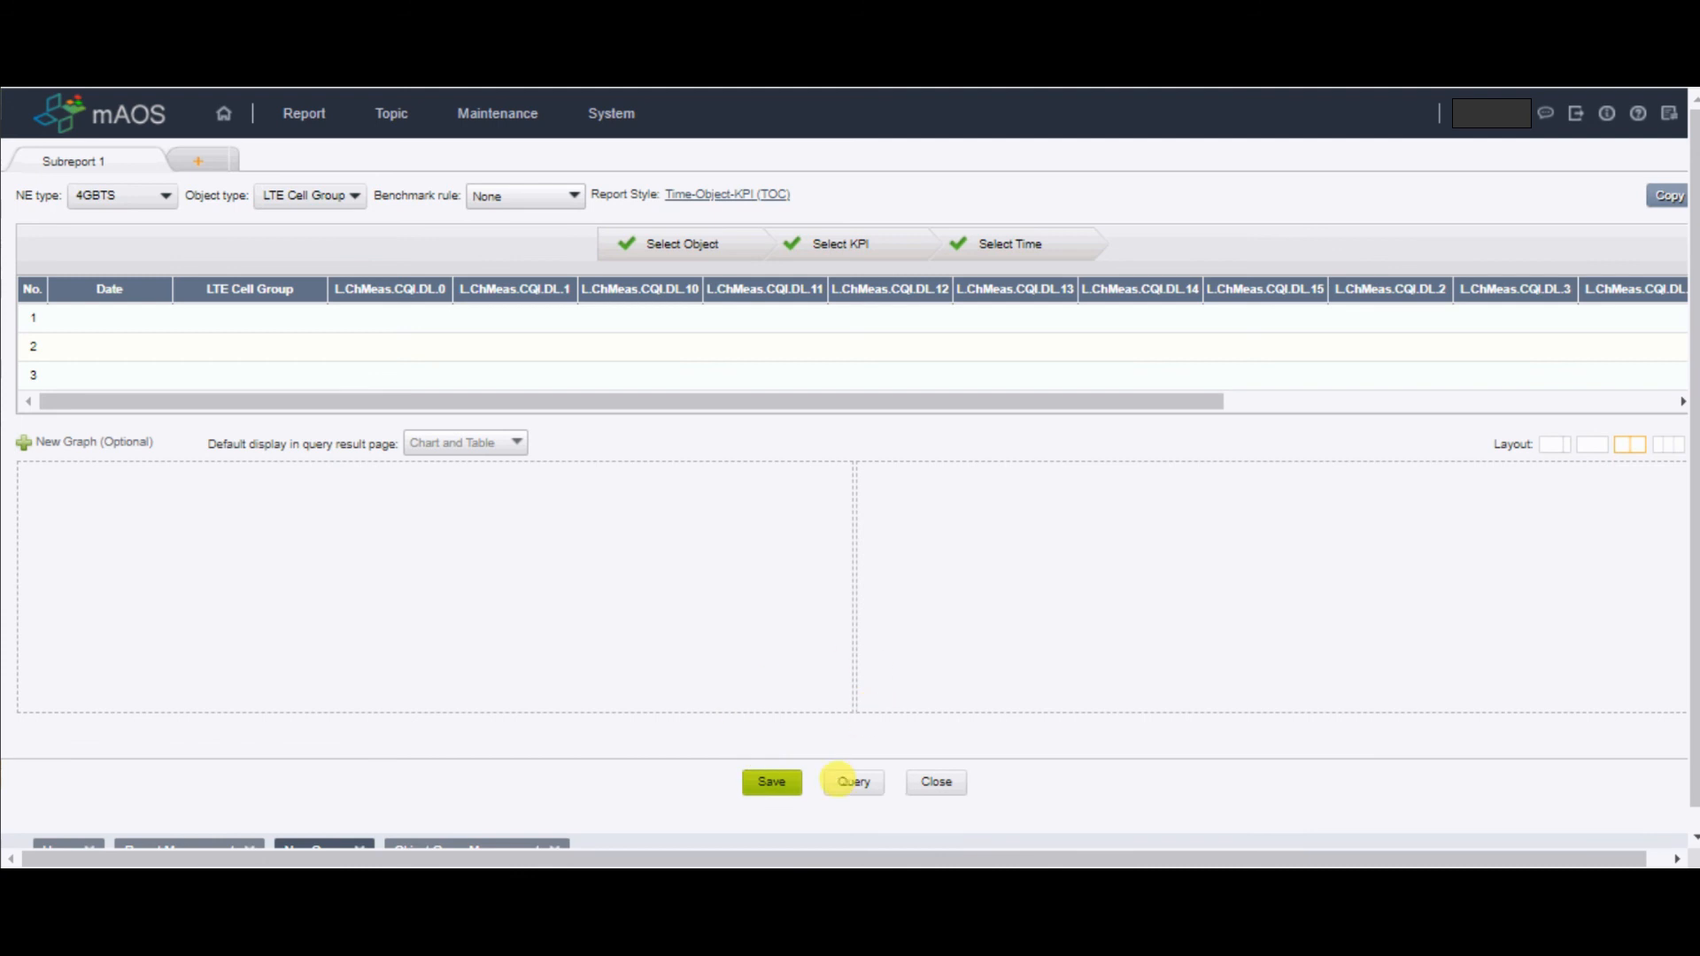
click(843, 783)
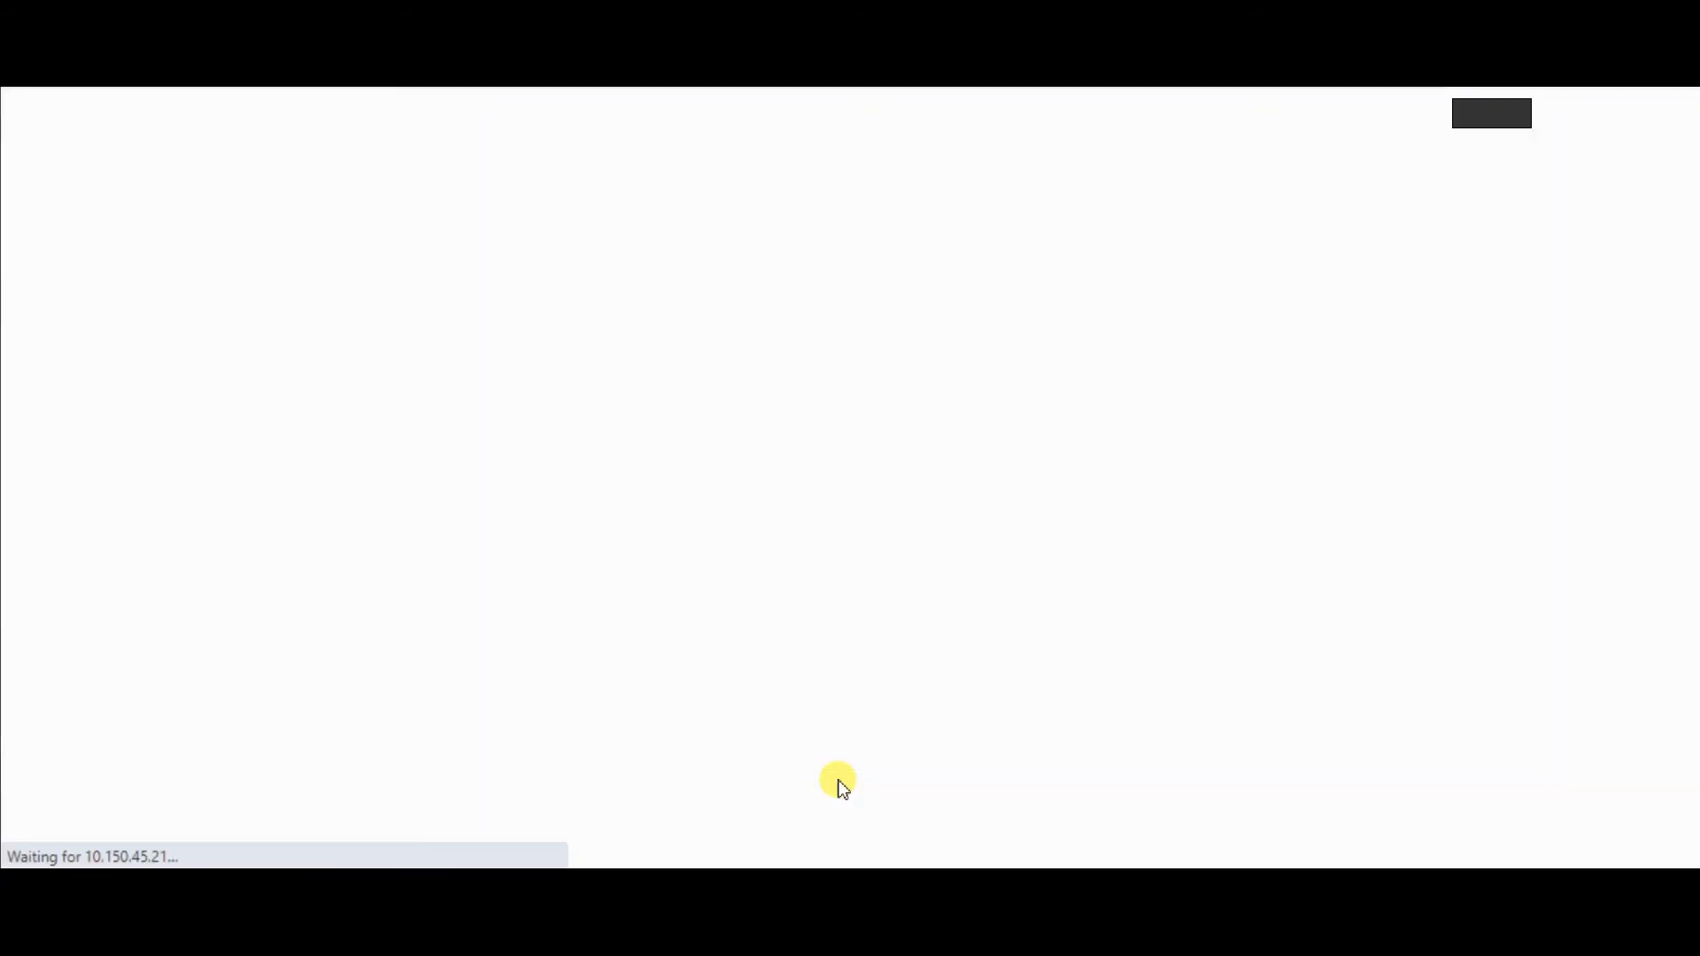